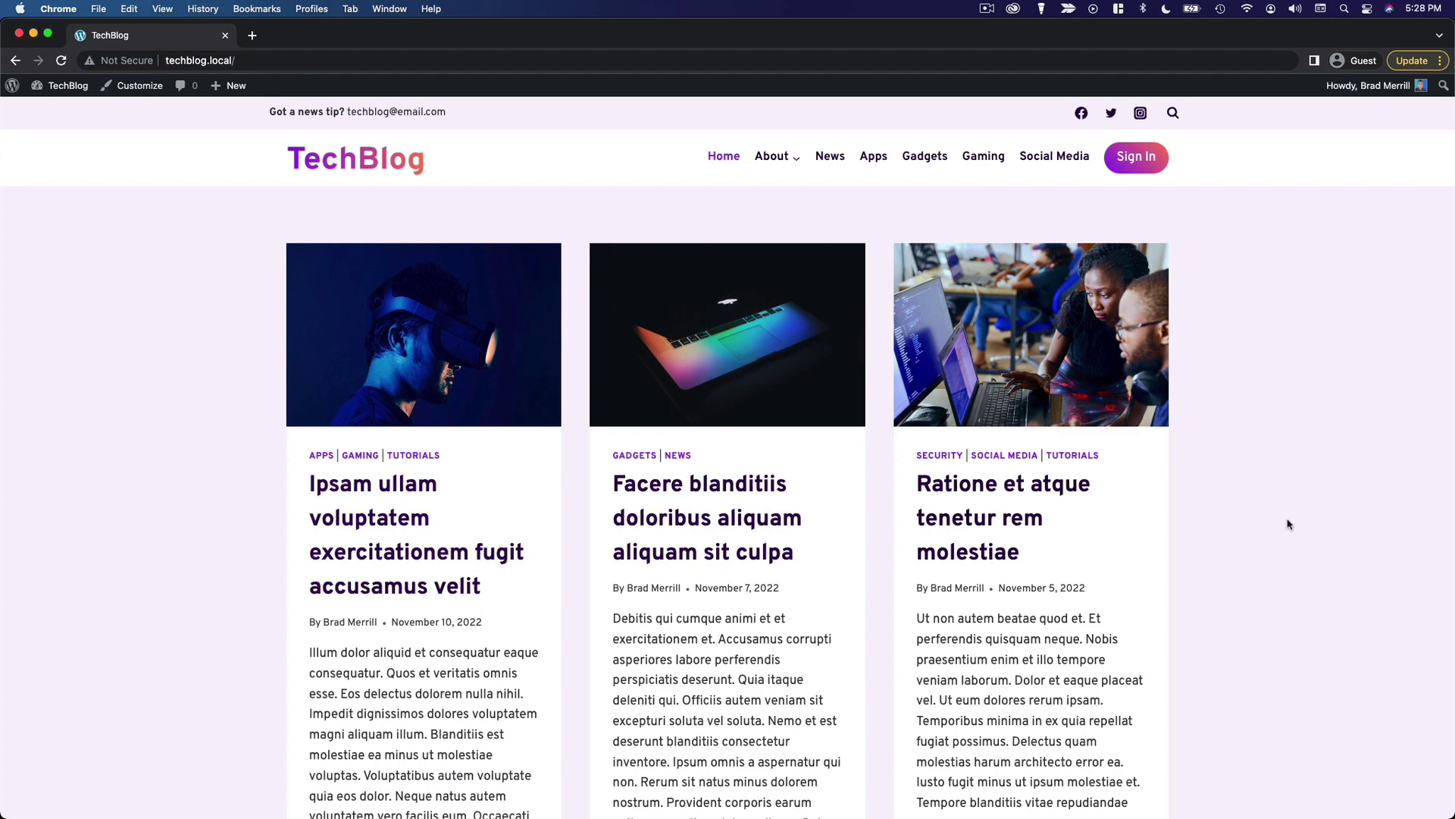
Create and publish a new empty page titled 'Home'.
{"action": "scroll", "coordinate": [1287, 525], "scroll_direction": "down", "scroll_amount": 1}
{"action": "scroll", "coordinate": [1288, 524], "scroll_direction": "up", "scroll_amount": 1}
{"action": "mouse_move", "coordinate": [227, 85]}
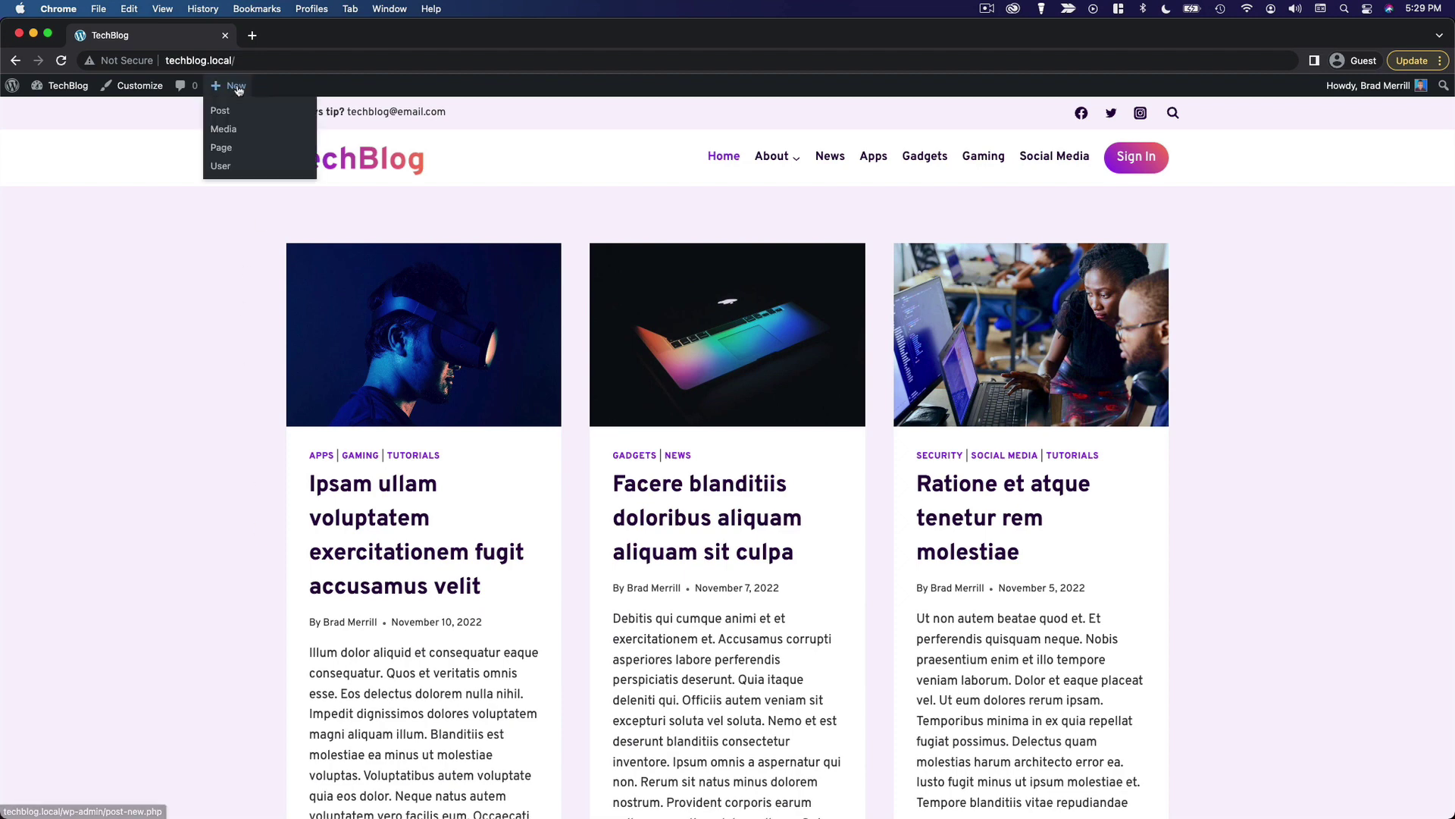
{"action": "left_click", "coordinate": [245, 149]}
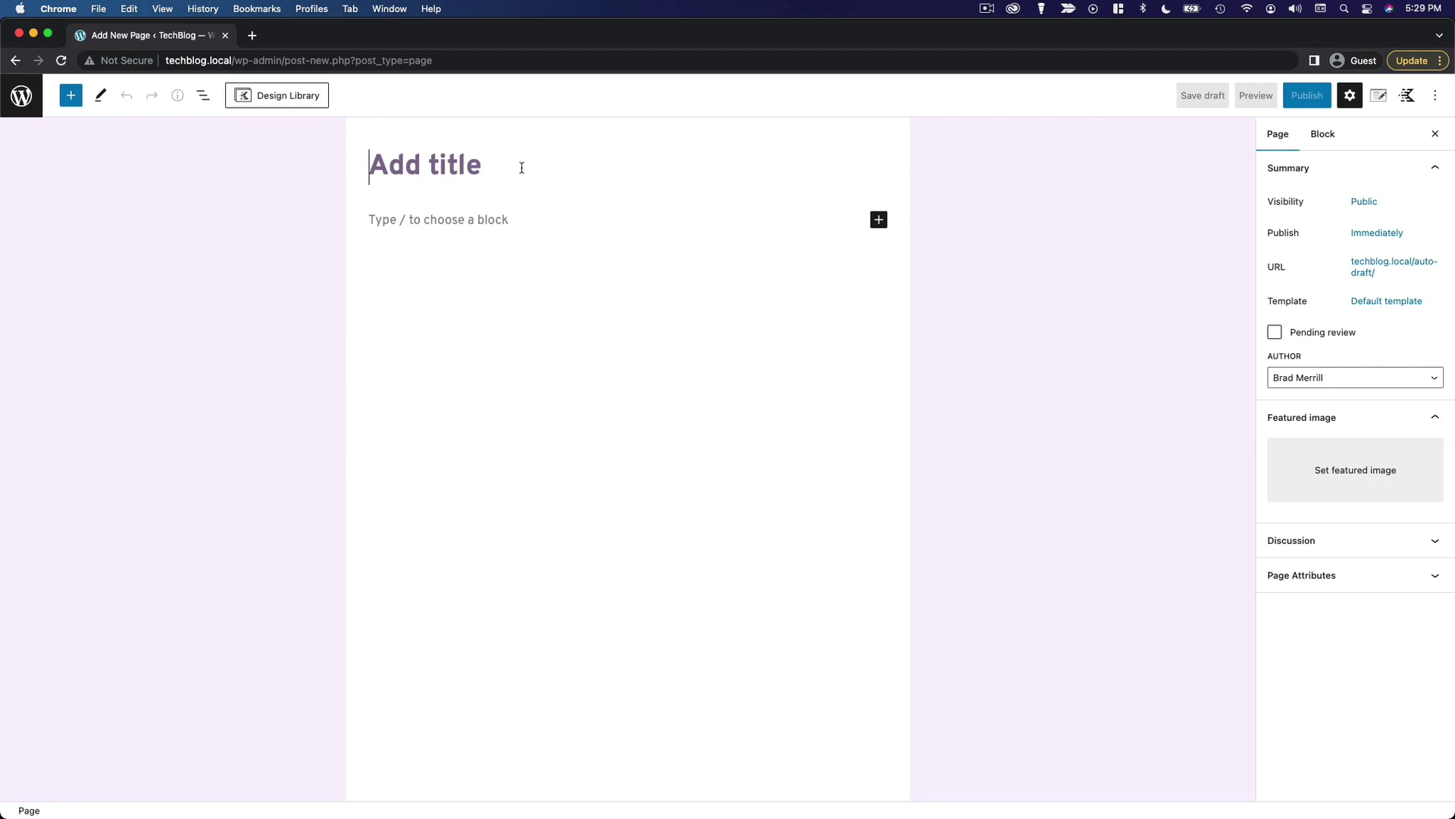
{"action": "type", "text": "Home"}
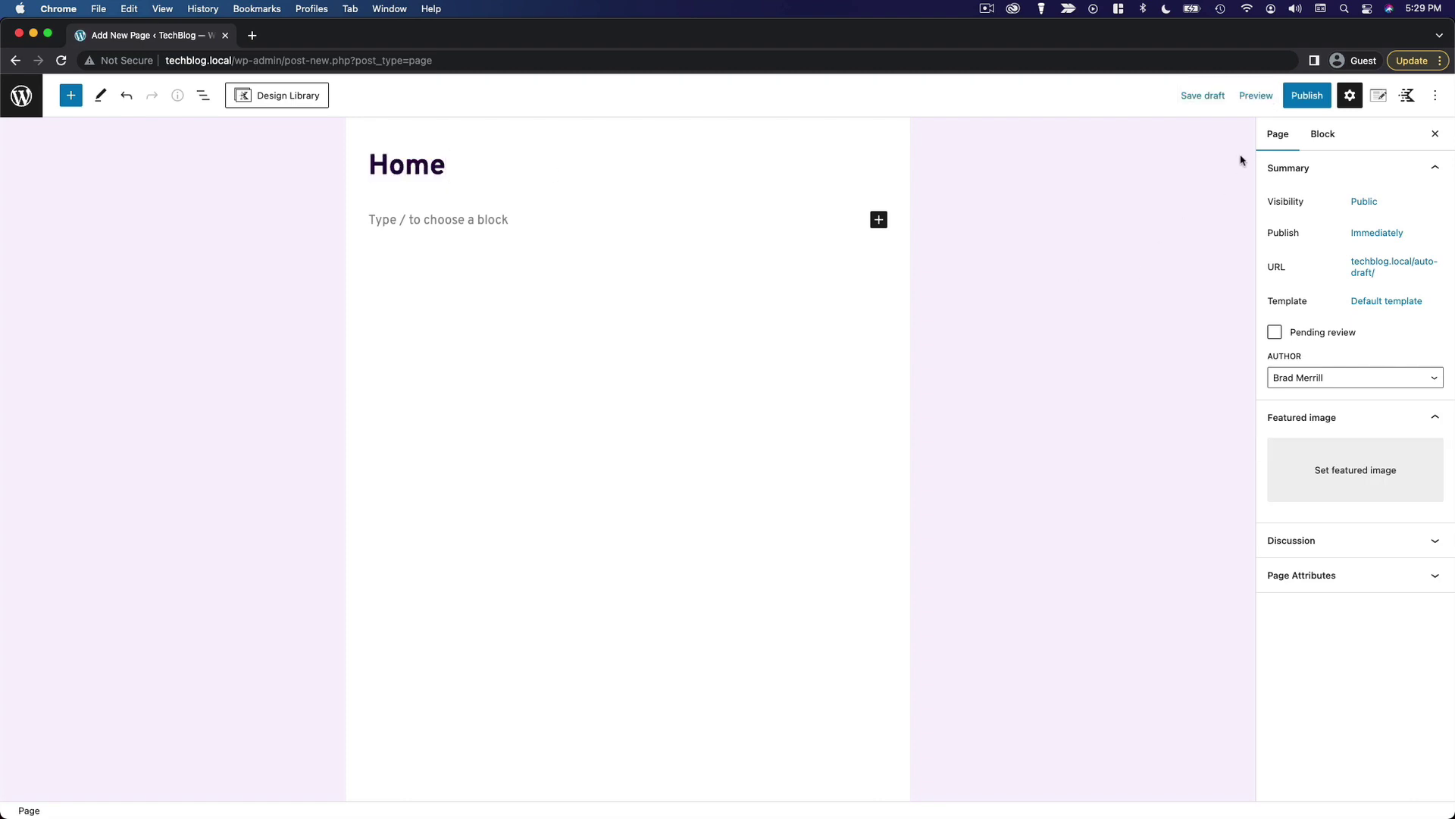
{"action": "left_click", "coordinate": [1307, 106]}
{"action": "left_click", "coordinate": [1307, 101]}
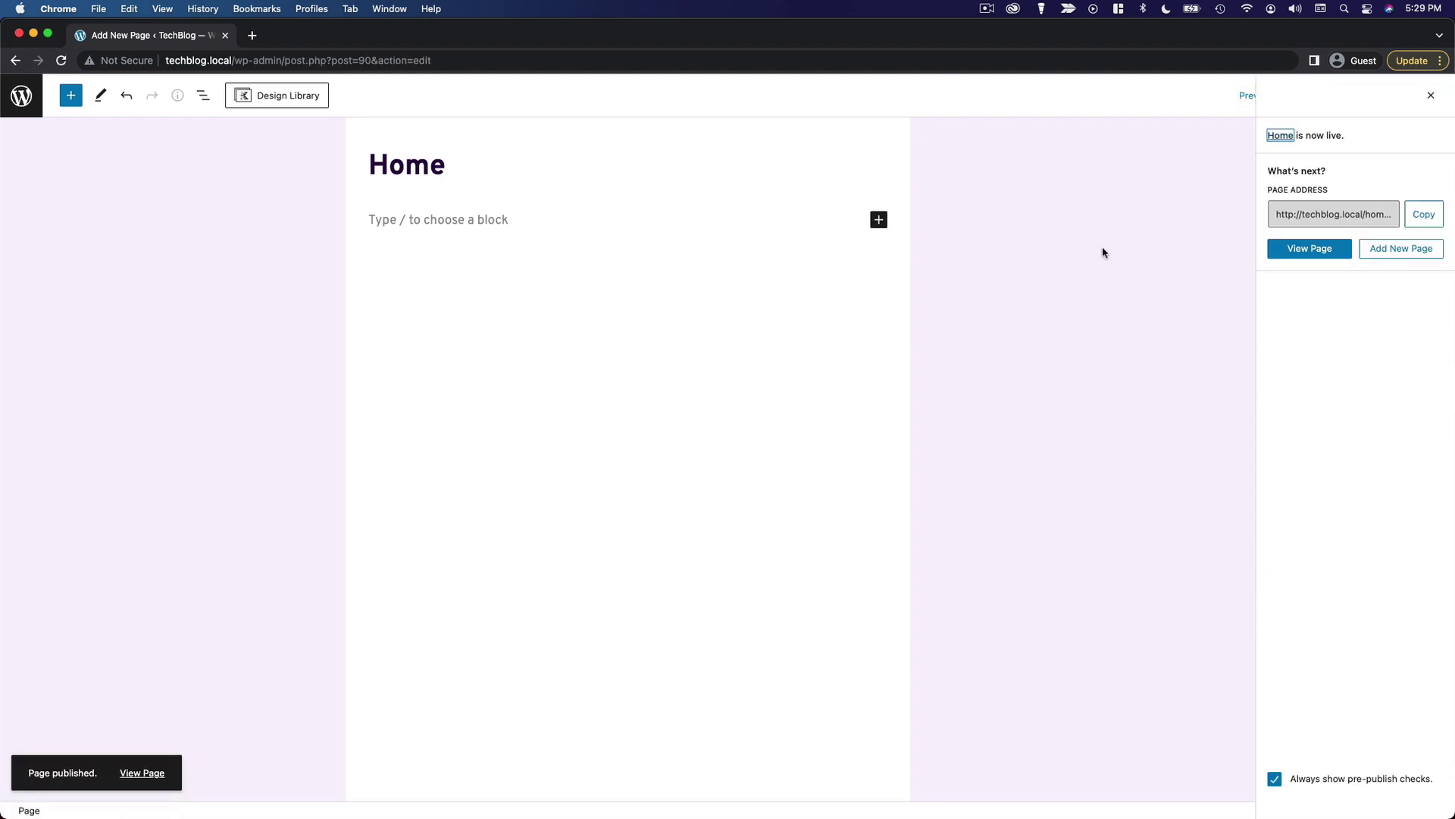
From the Pages list, create and publish a second empty page titled 'Blog'.
{"action": "left_click", "coordinate": [21, 95]}
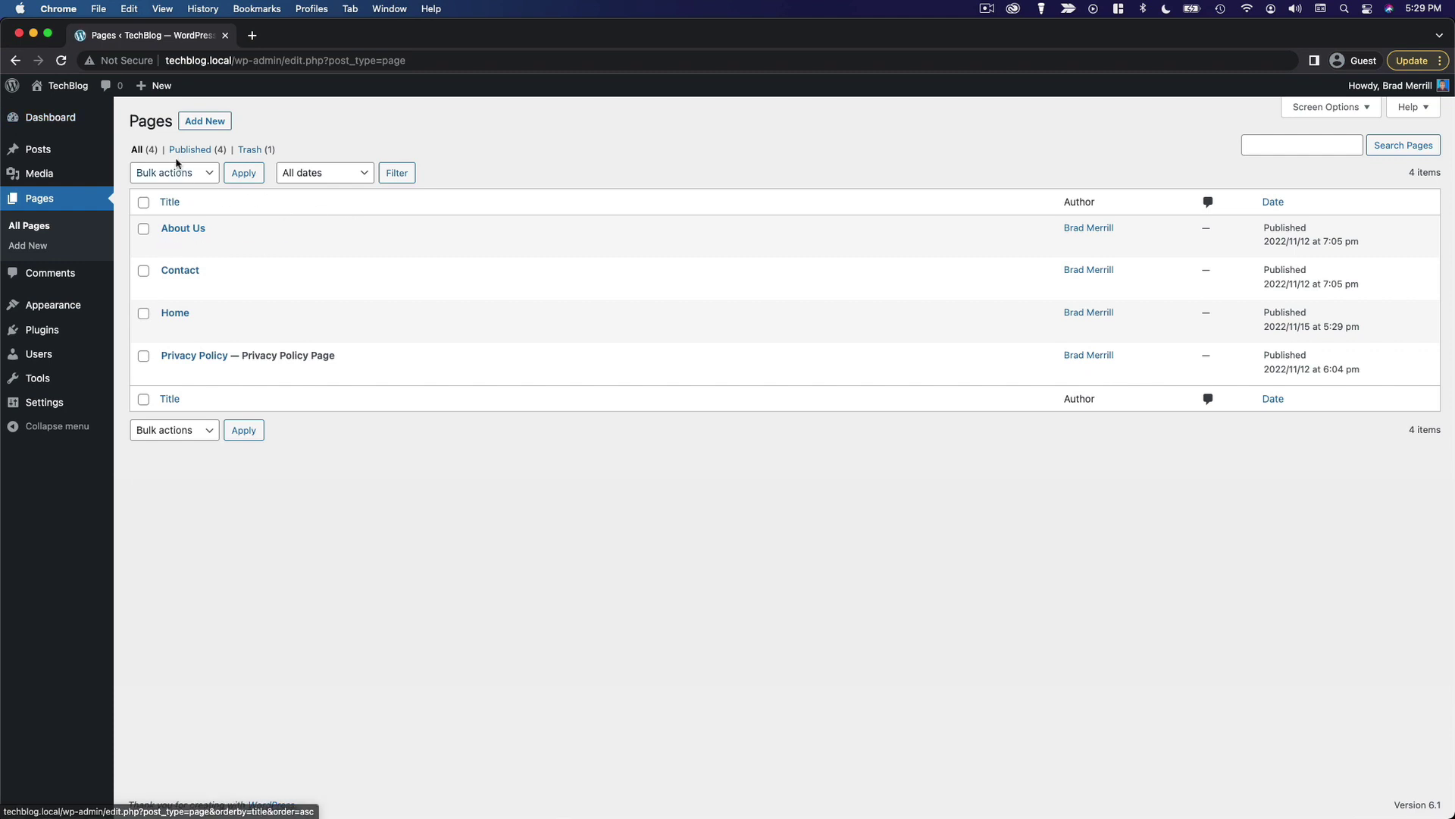
{"action": "left_click", "coordinate": [204, 121]}
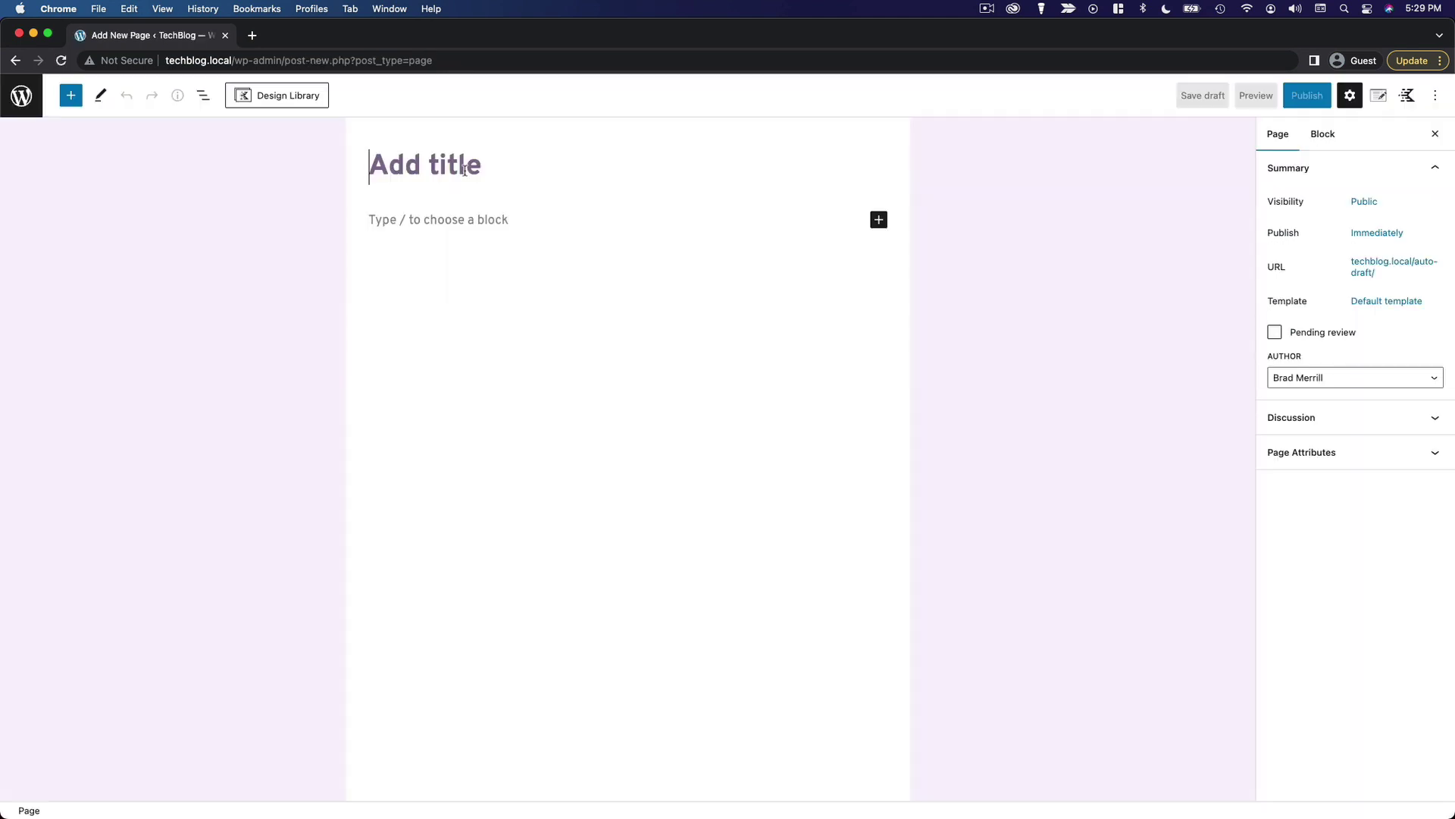
{"action": "type", "text": "Blog"}
{"action": "left_click", "coordinate": [1311, 102]}
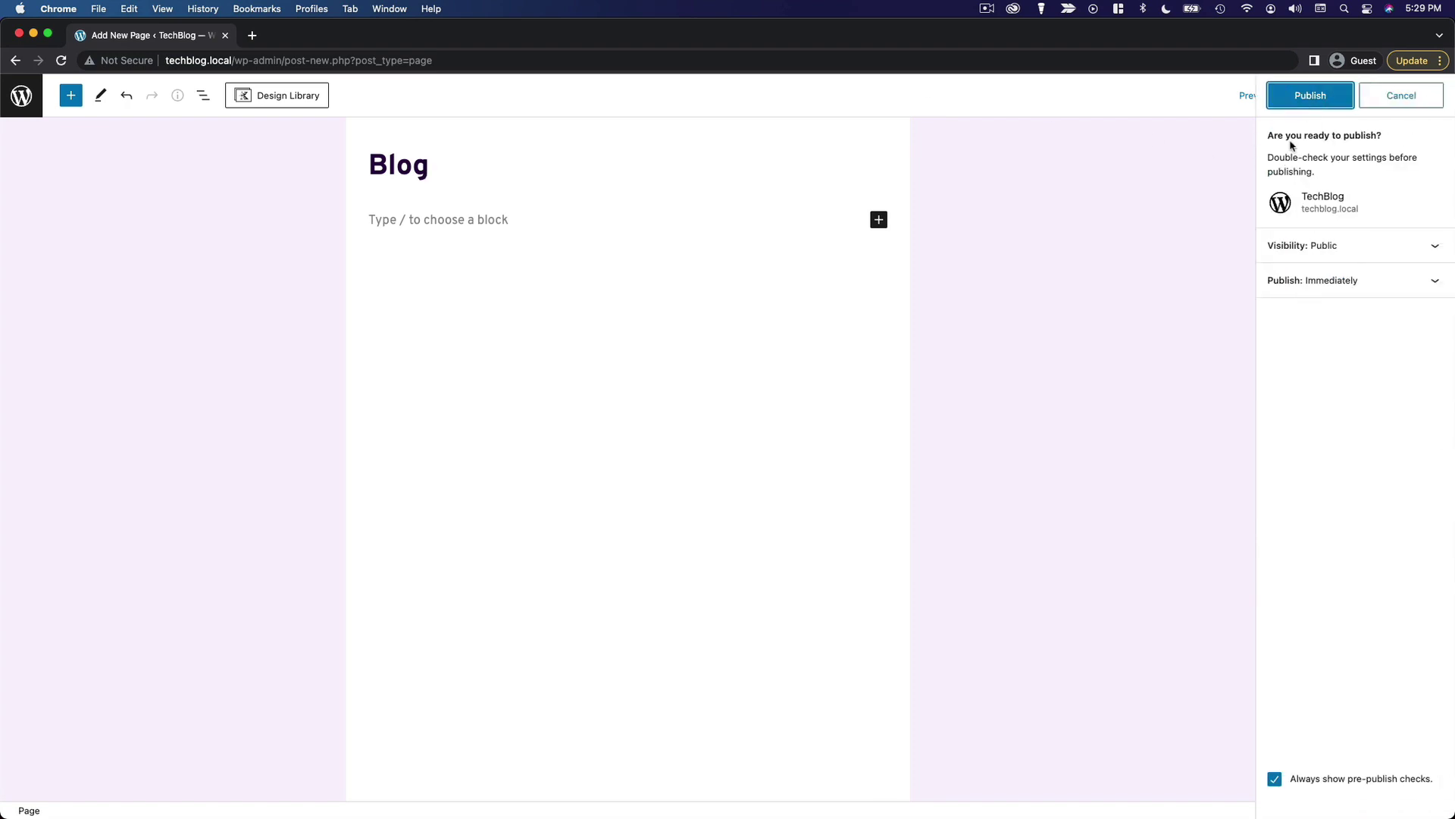
{"action": "left_click", "coordinate": [1315, 96]}
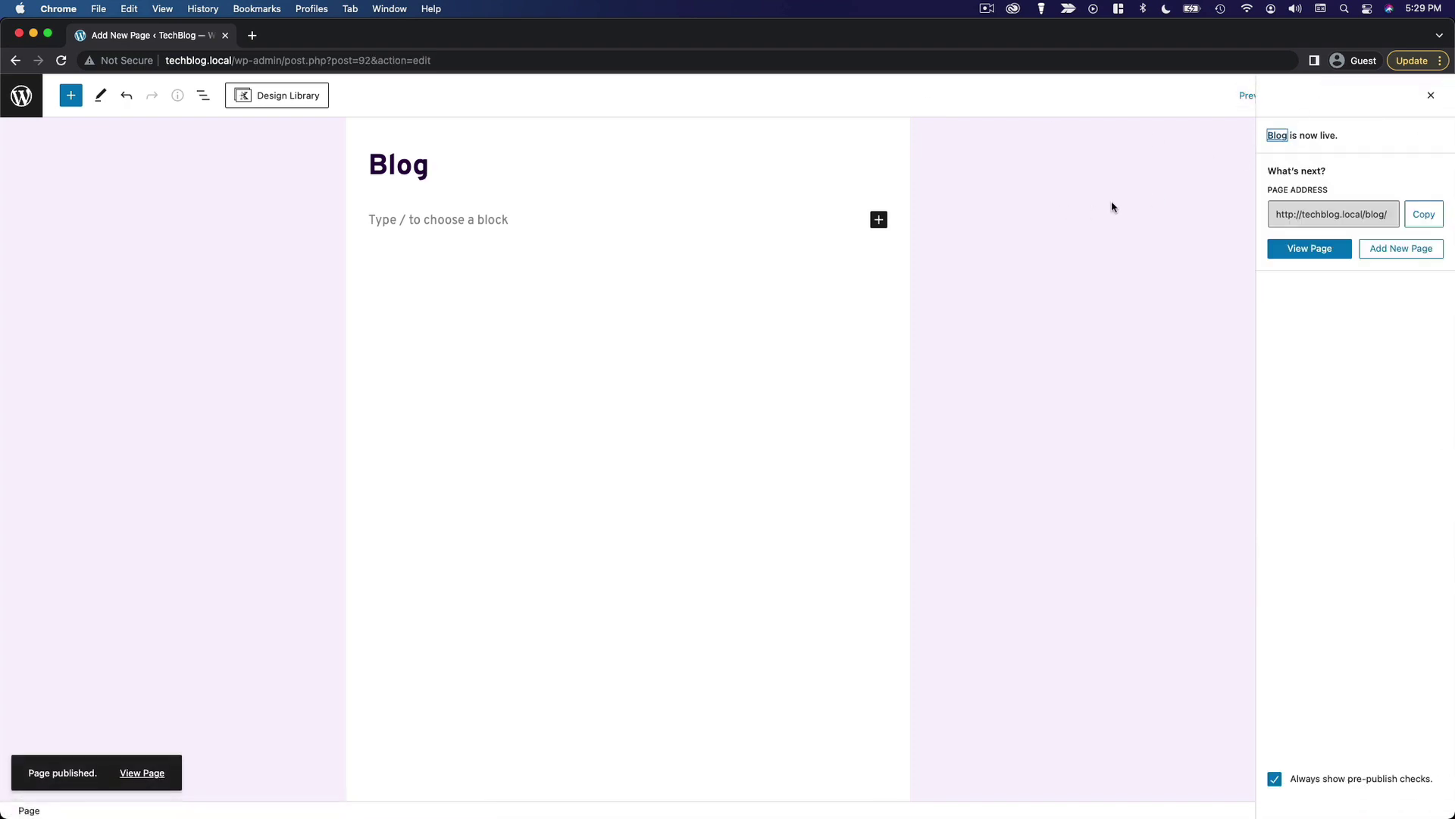
In Reading Settings, choose a static page: Home as homepage, Blog as posts page, and save.
{"action": "left_click", "coordinate": [22, 104]}
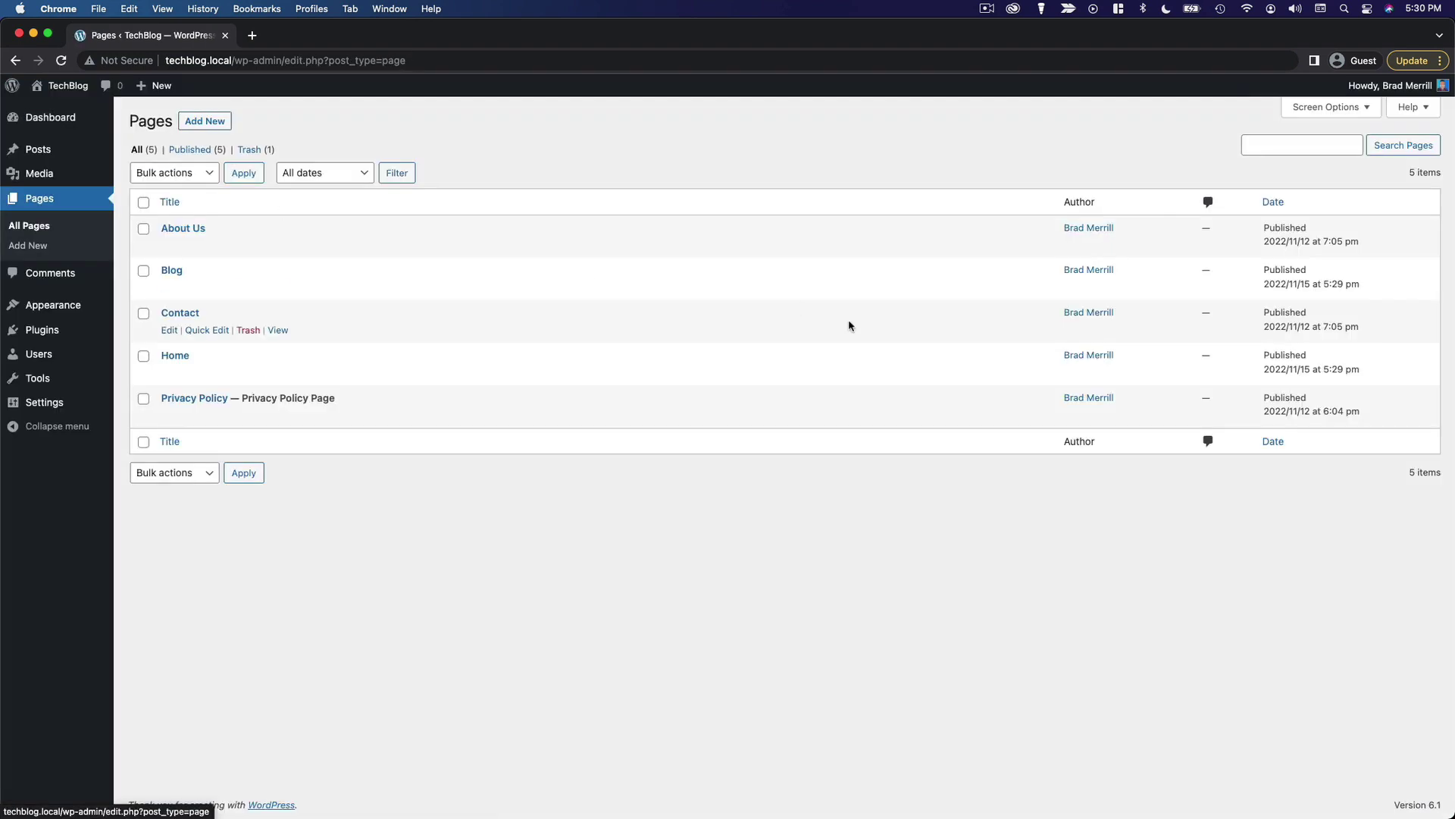
{"action": "mouse_move", "coordinate": [80, 403]}
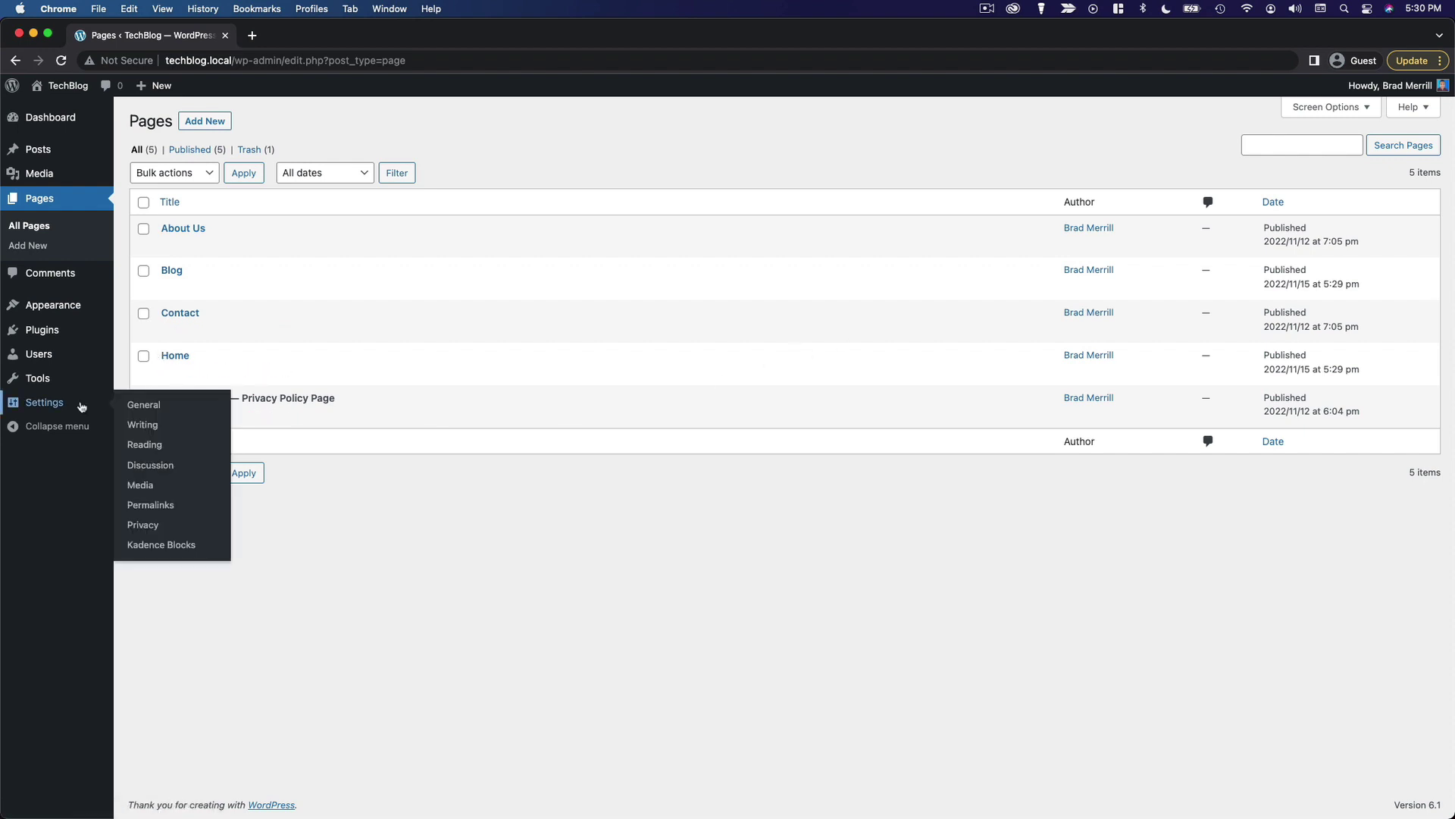
{"action": "left_click", "coordinate": [161, 444]}
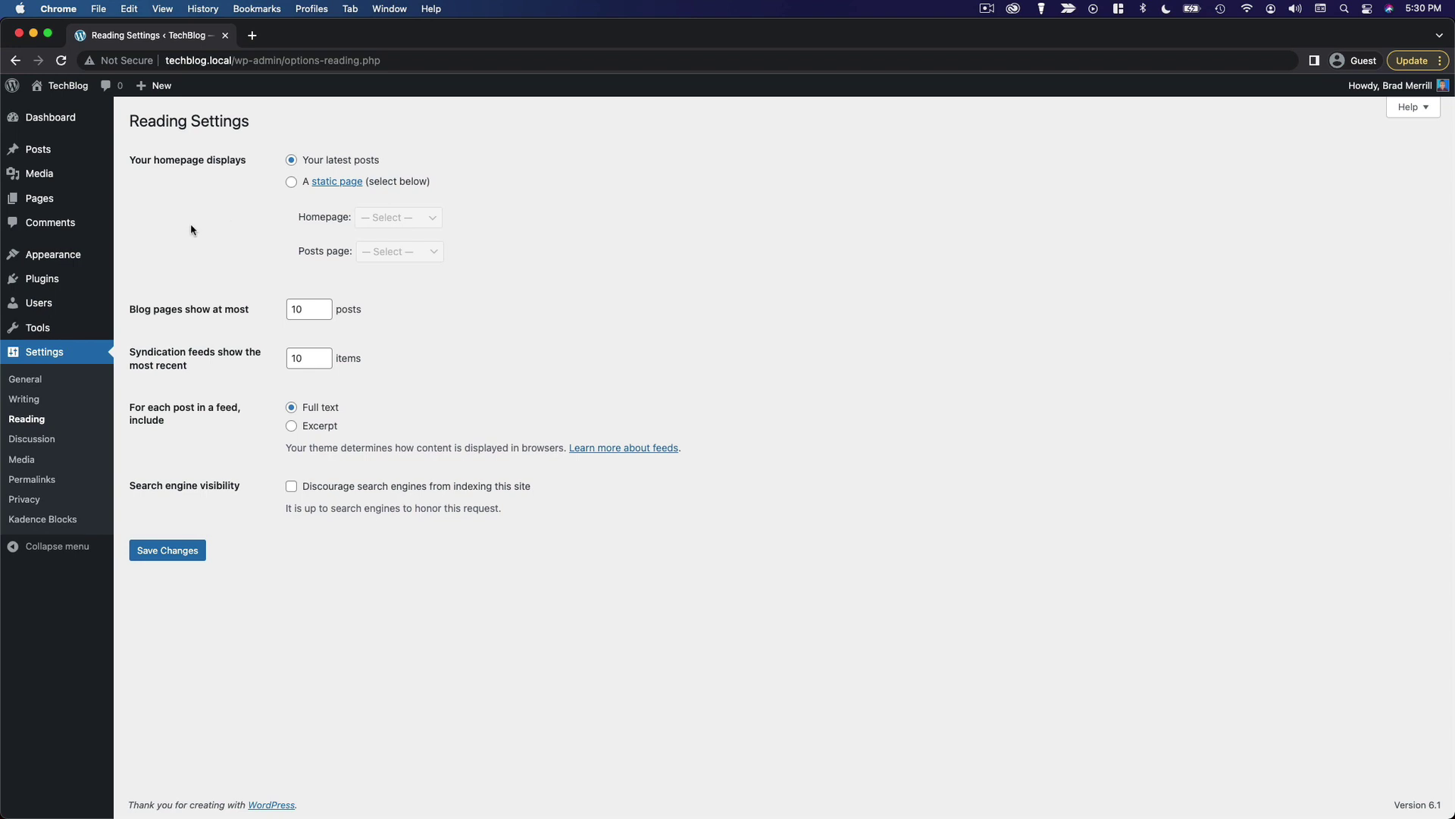
{"action": "left_click", "coordinate": [290, 182]}
{"action": "left_click", "coordinate": [428, 222]}
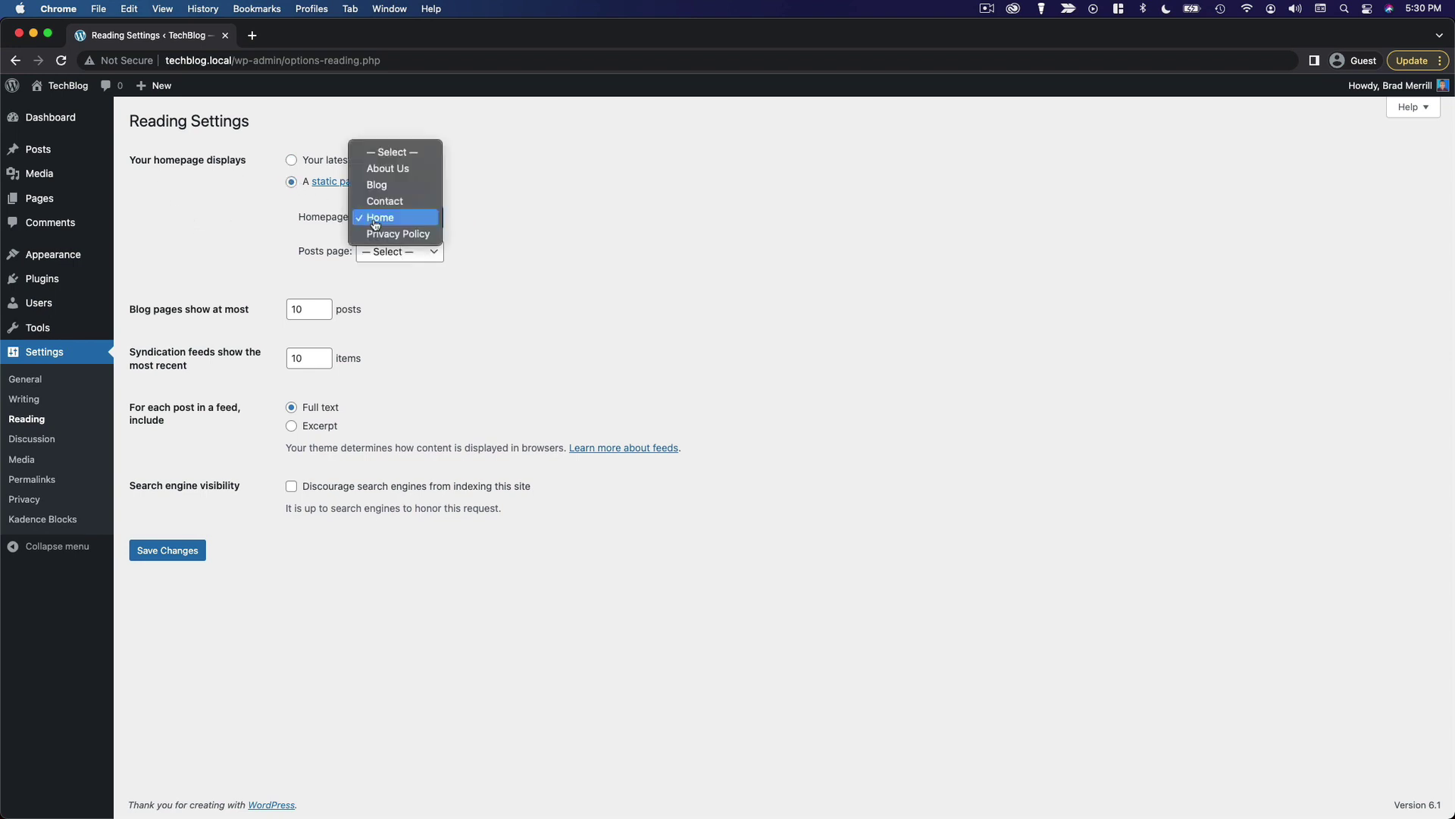
{"action": "left_click", "coordinate": [375, 220]}
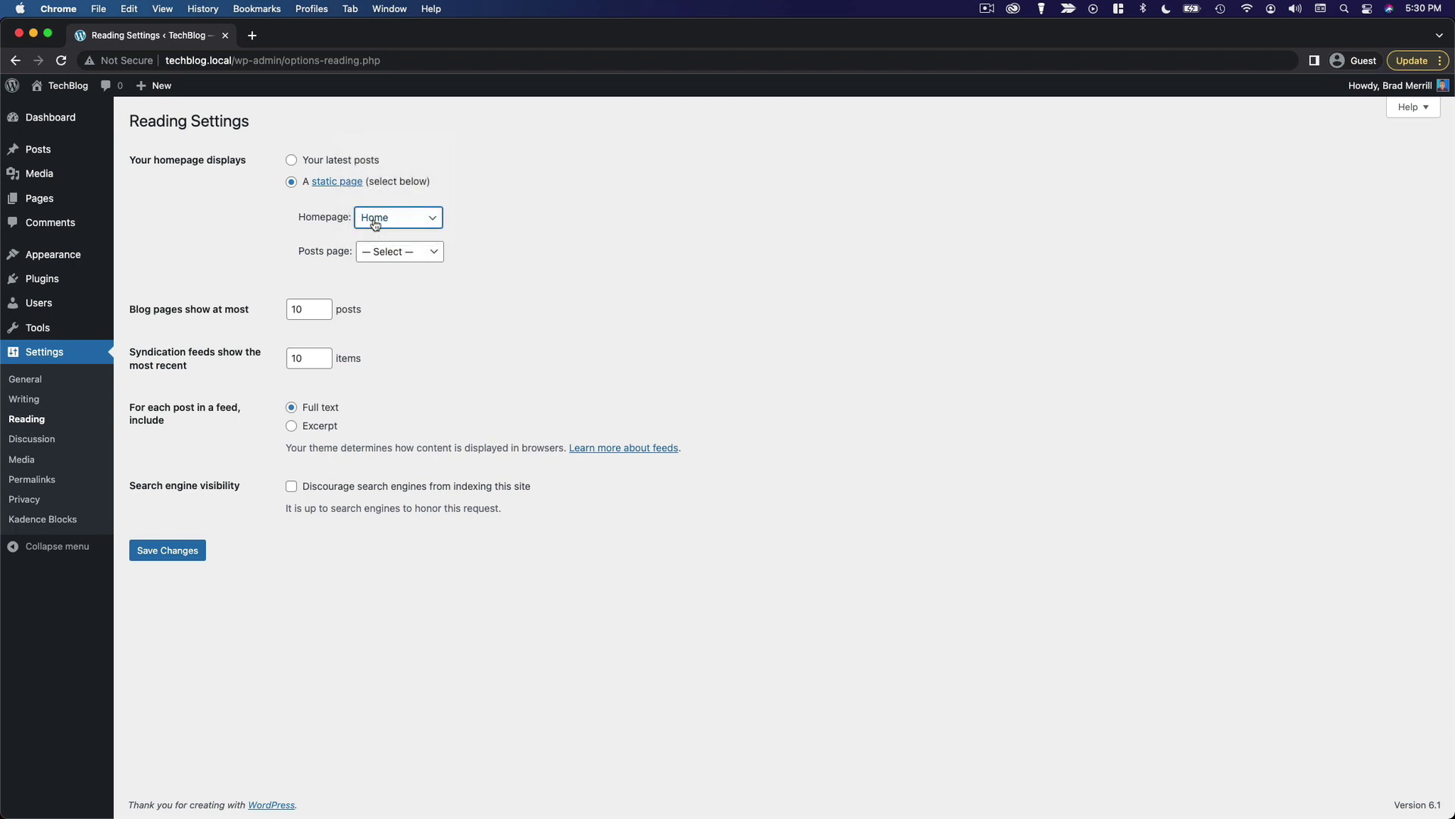
{"action": "left_click", "coordinate": [438, 249]}
{"action": "left_click", "coordinate": [412, 285]}
{"action": "left_click", "coordinate": [179, 550]}
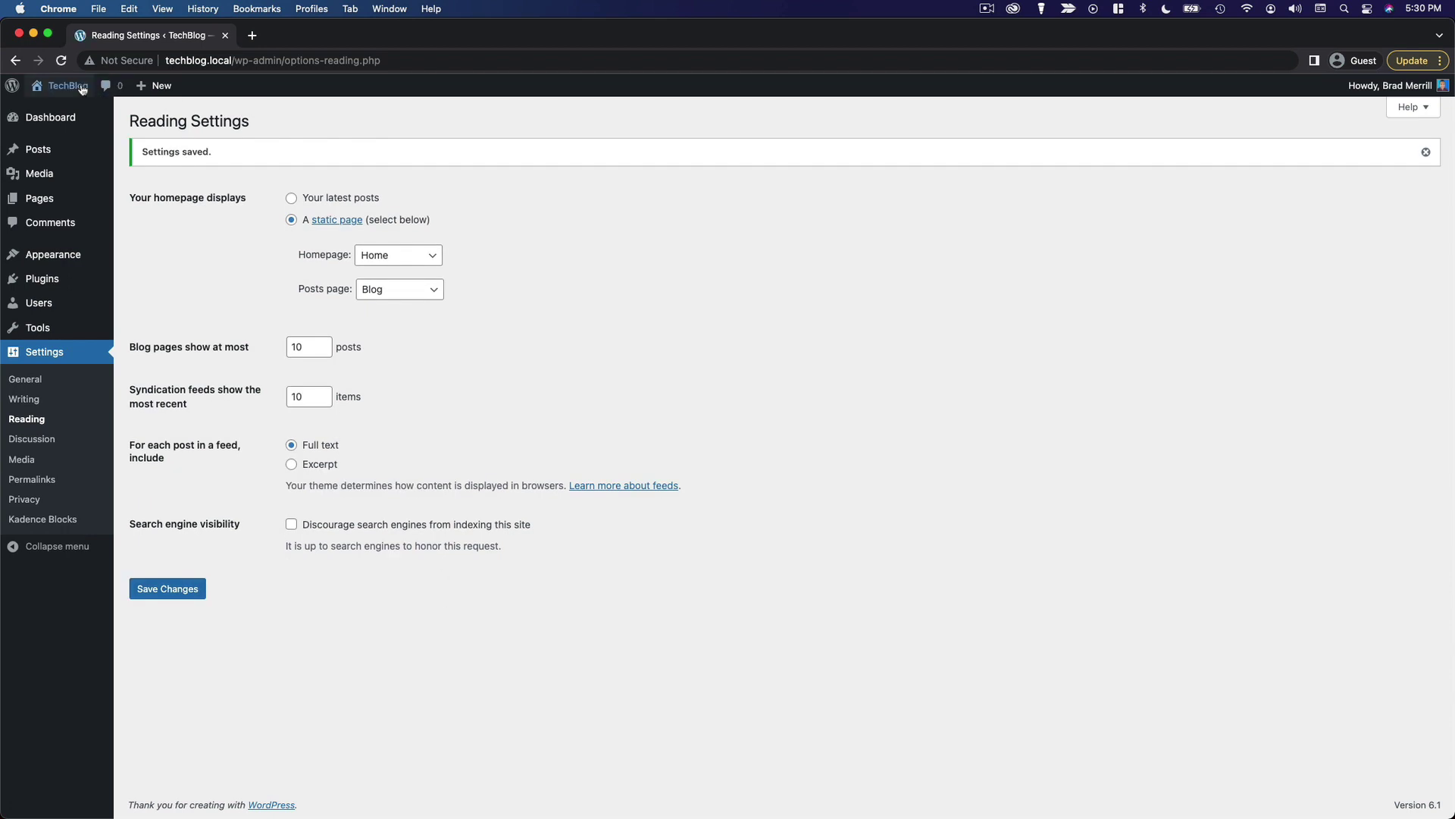
Visit the live site, load techblog.local/blog, and scroll through the three-column post grid.
{"action": "mouse_move", "coordinate": [80, 86]}
{"action": "left_click", "coordinate": [81, 112]}
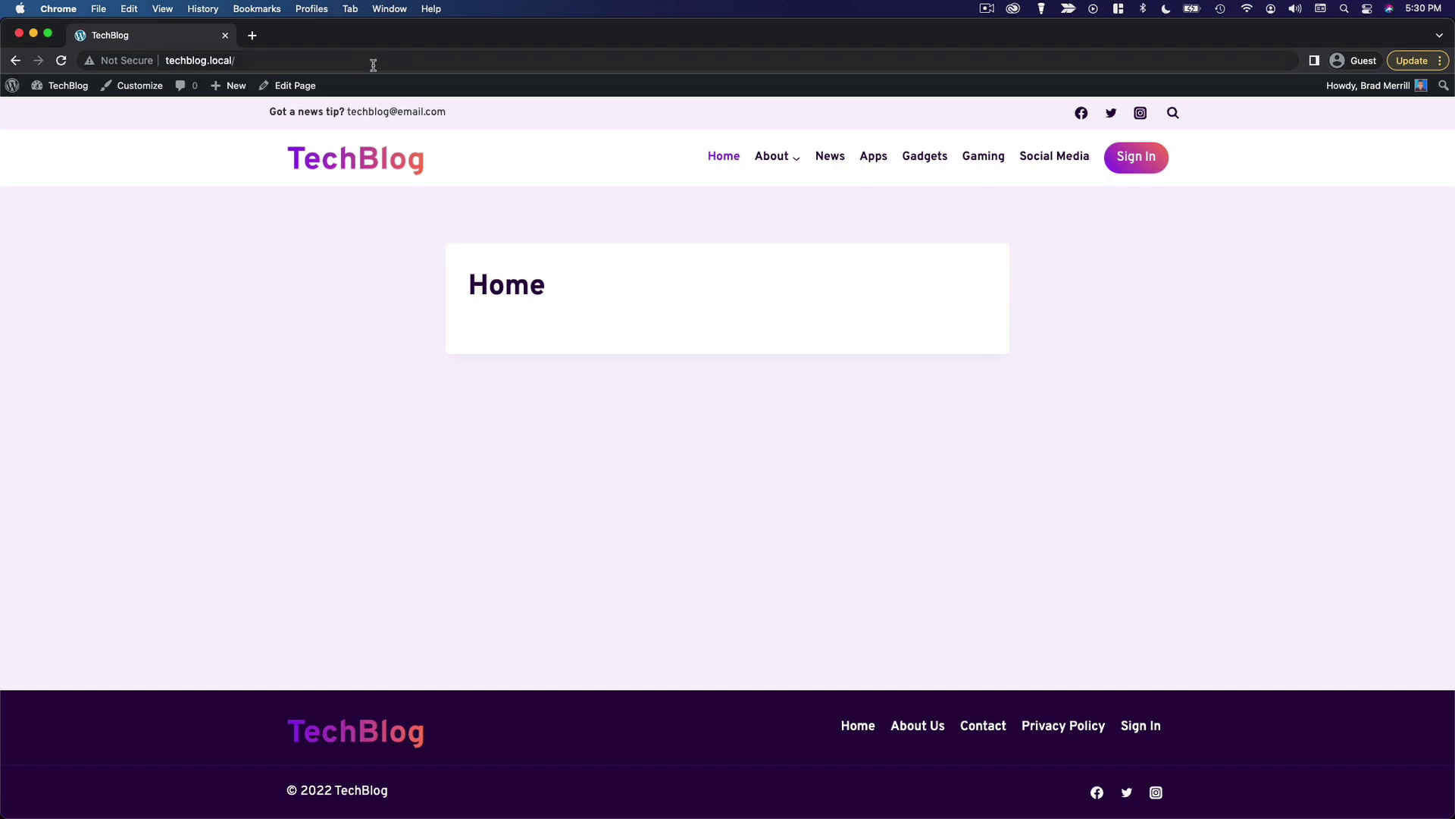
{"action": "left_click", "coordinate": [483, 63]}
{"action": "type", "text": "blog/"}
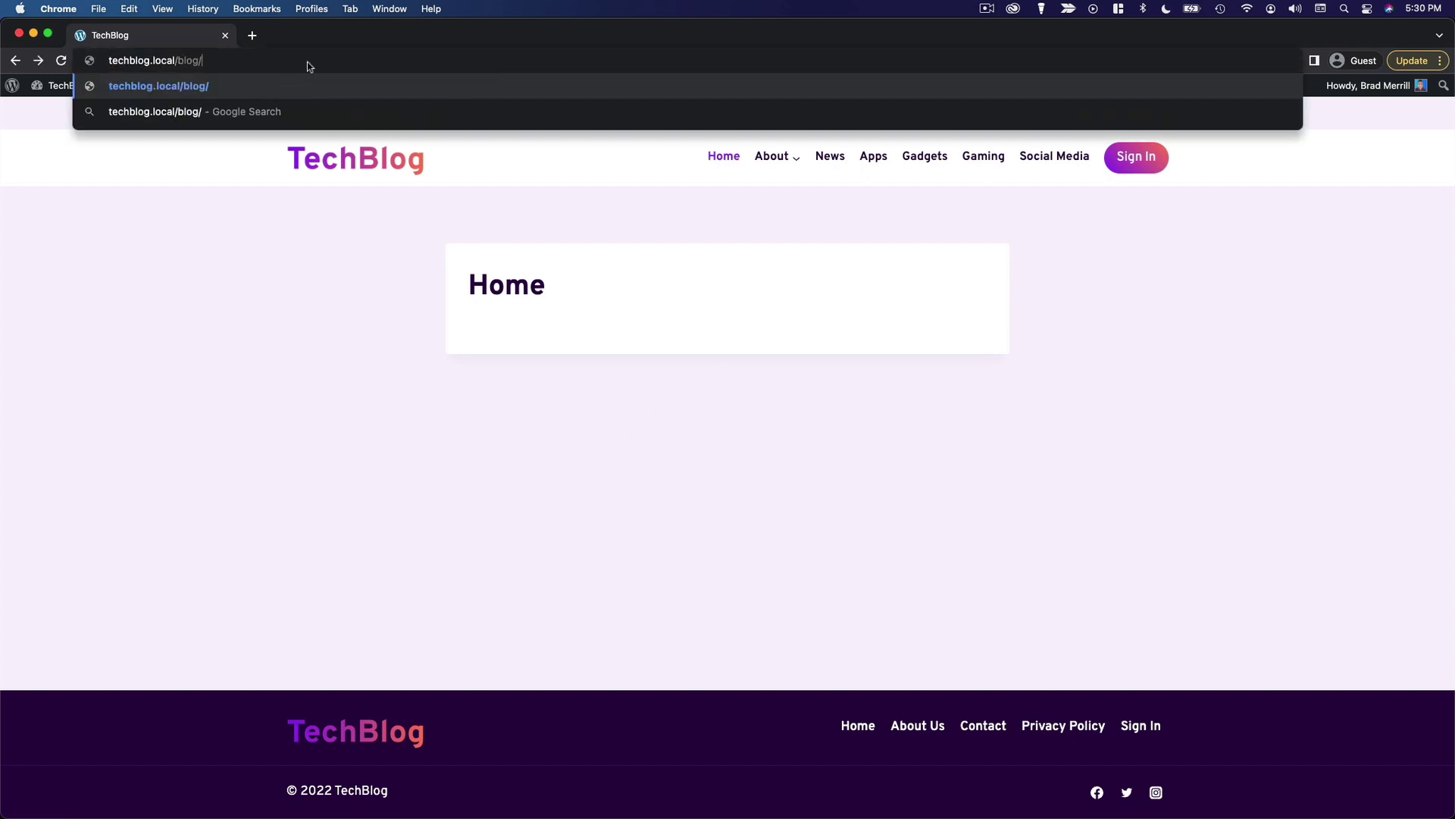
{"action": "key", "text": "Return"}
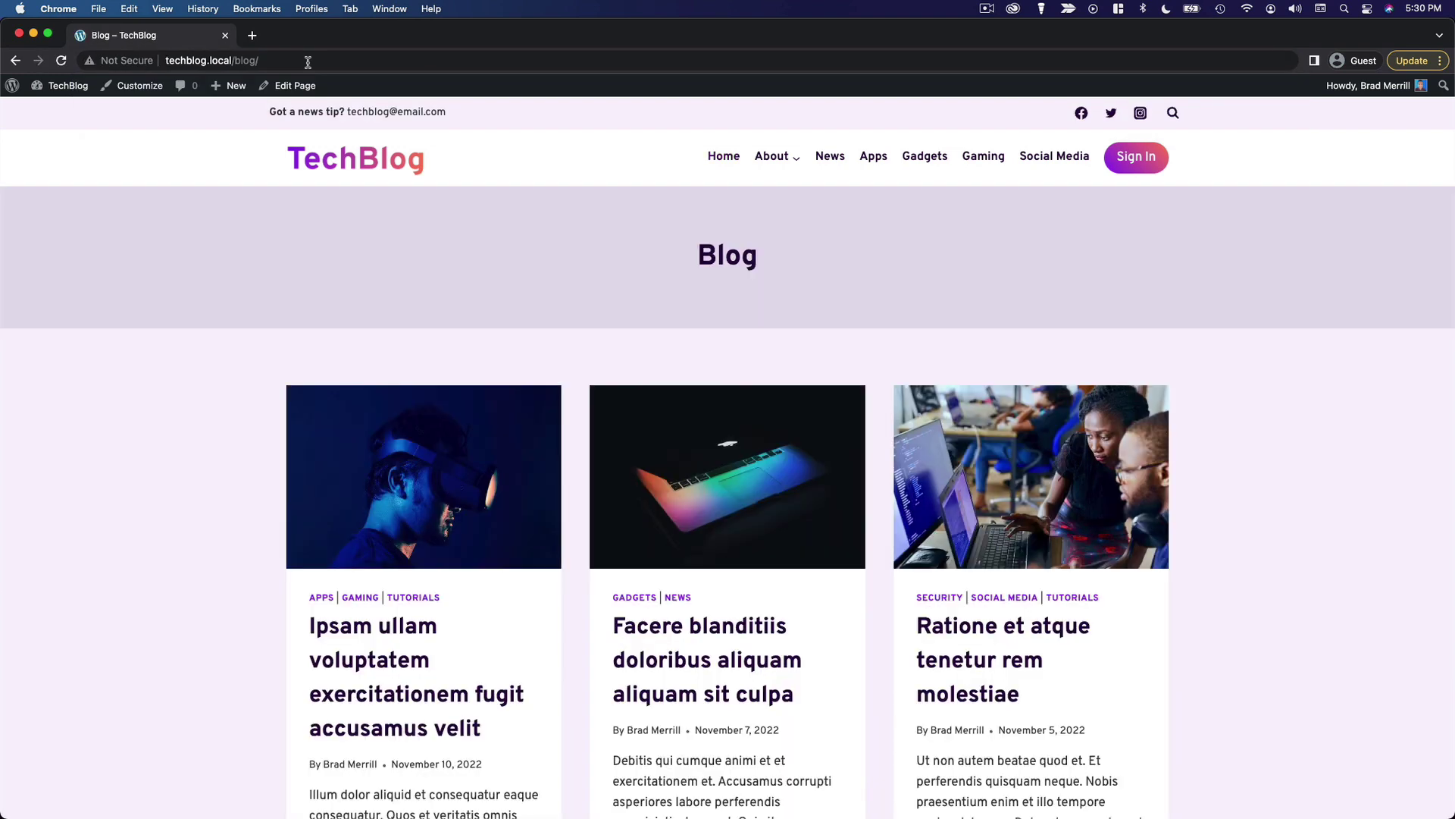
{"action": "scroll", "coordinate": [1240, 386], "scroll_direction": "down", "scroll_amount": 5}
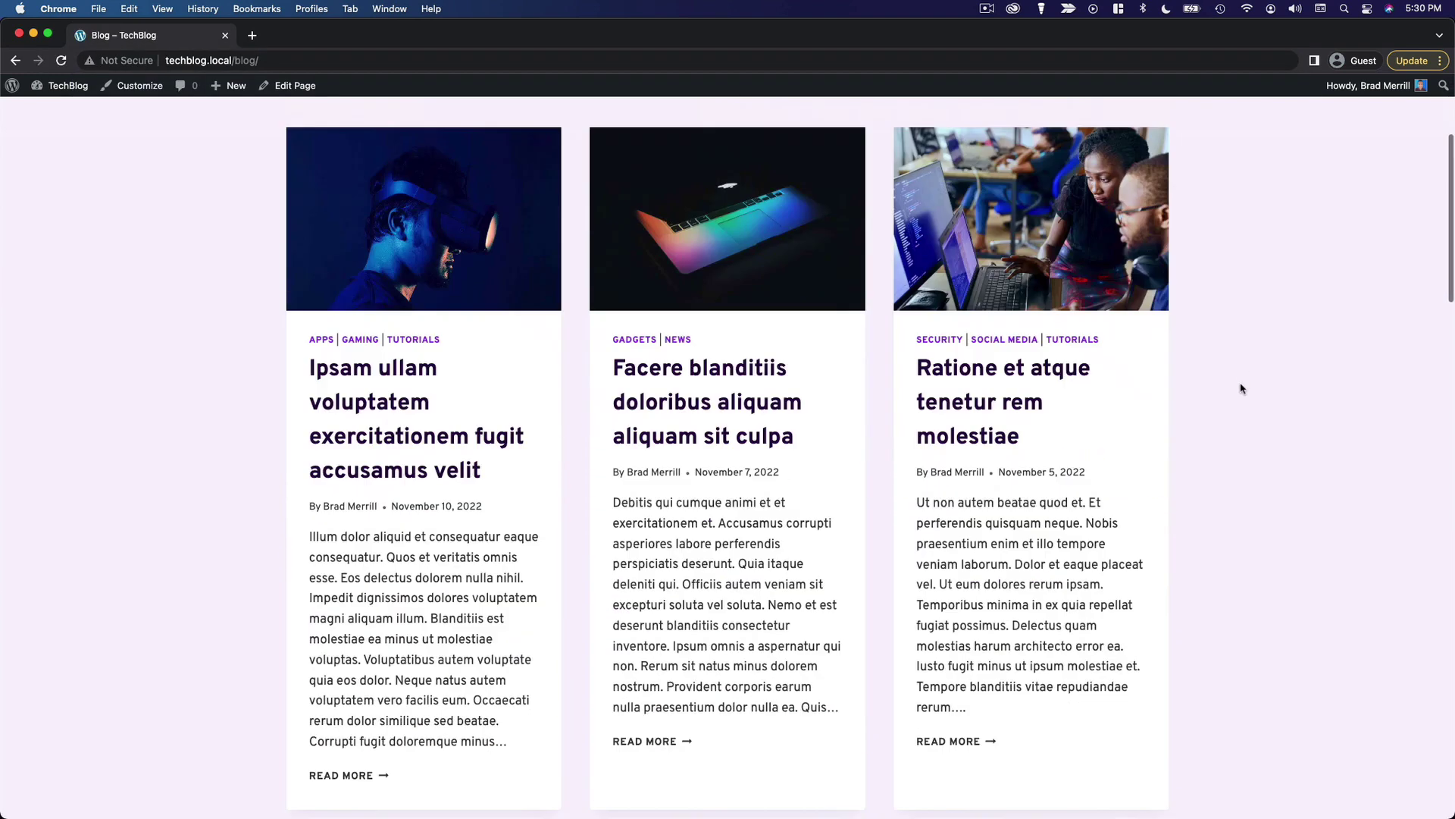
{"action": "scroll", "coordinate": [504, 227], "scroll_direction": "down", "scroll_amount": 12}
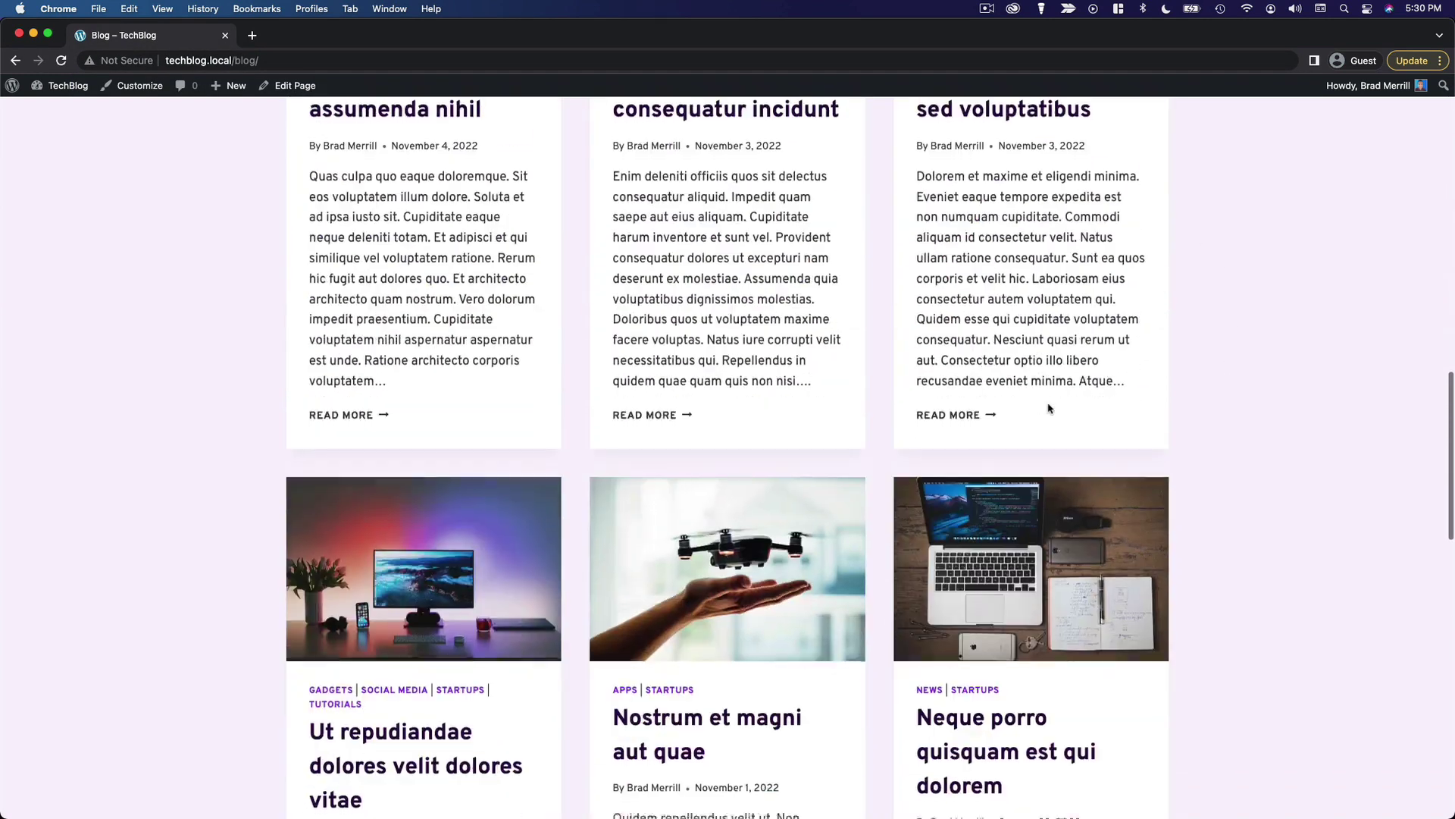
{"action": "scroll", "coordinate": [1061, 413], "scroll_direction": "up", "scroll_amount": 15}
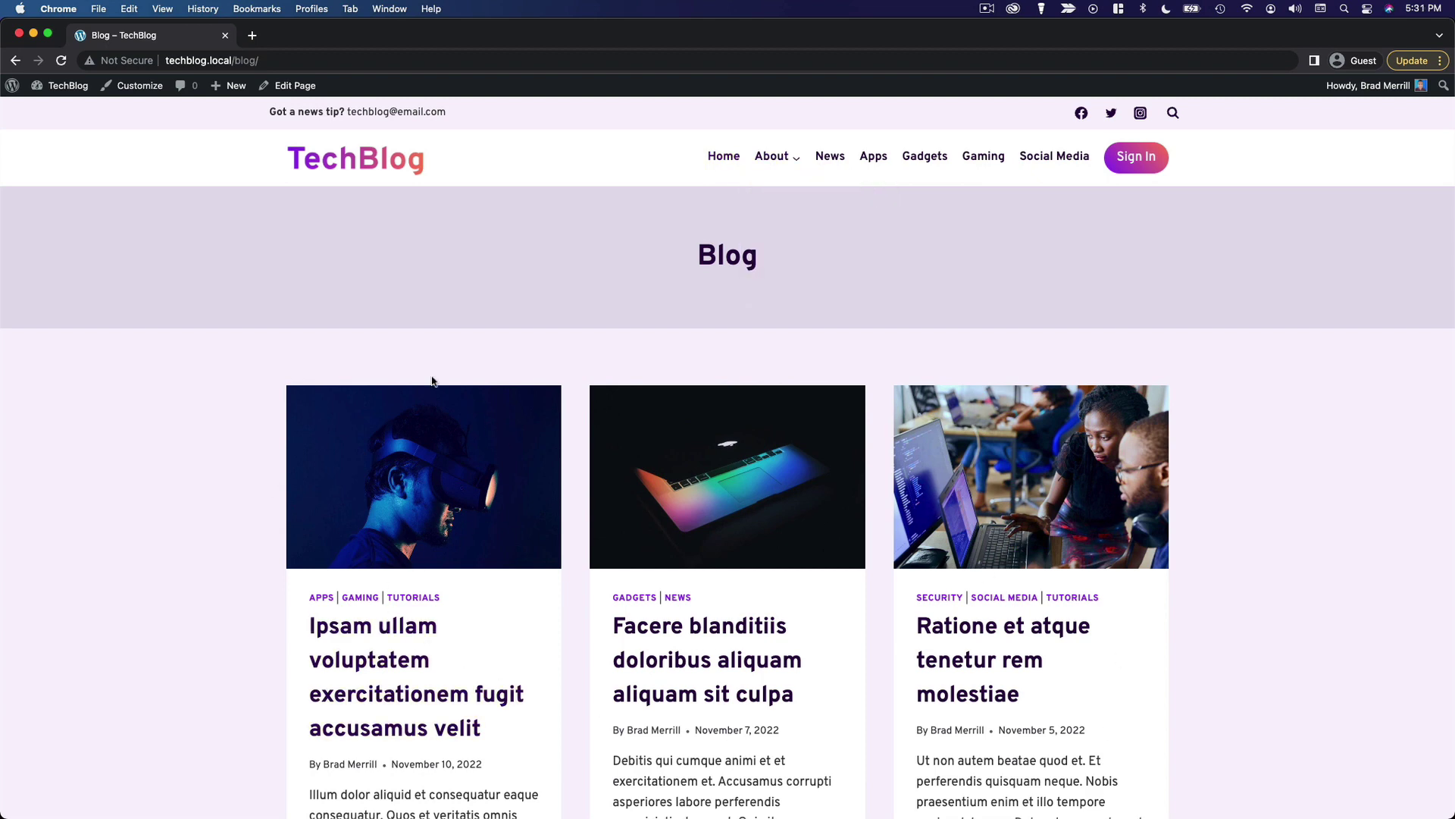
In the Customizer, add the Blog page to the Primary menu below Home and publish.
{"action": "left_click", "coordinate": [131, 90]}
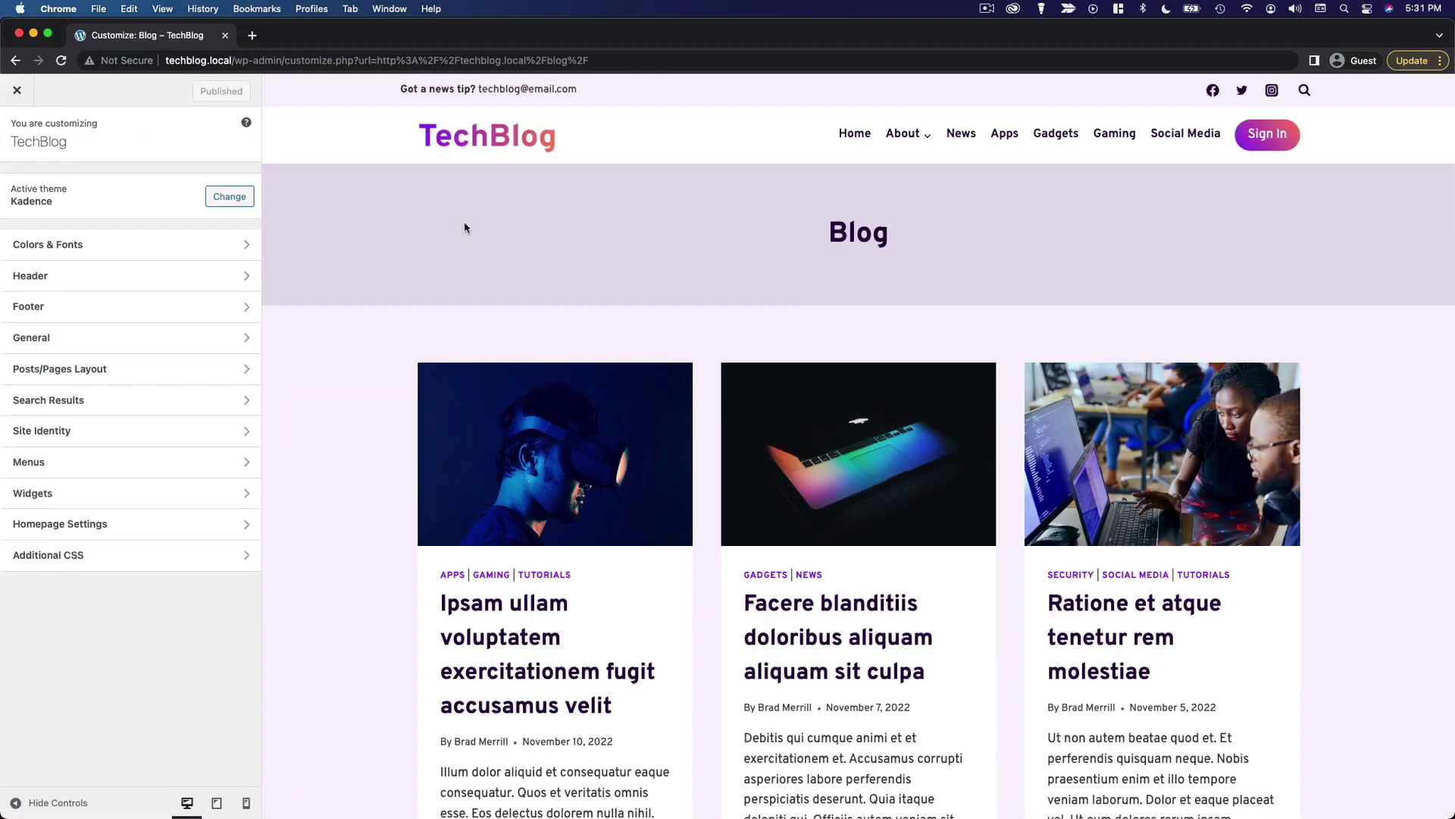
{"action": "left_click", "coordinate": [208, 462]}
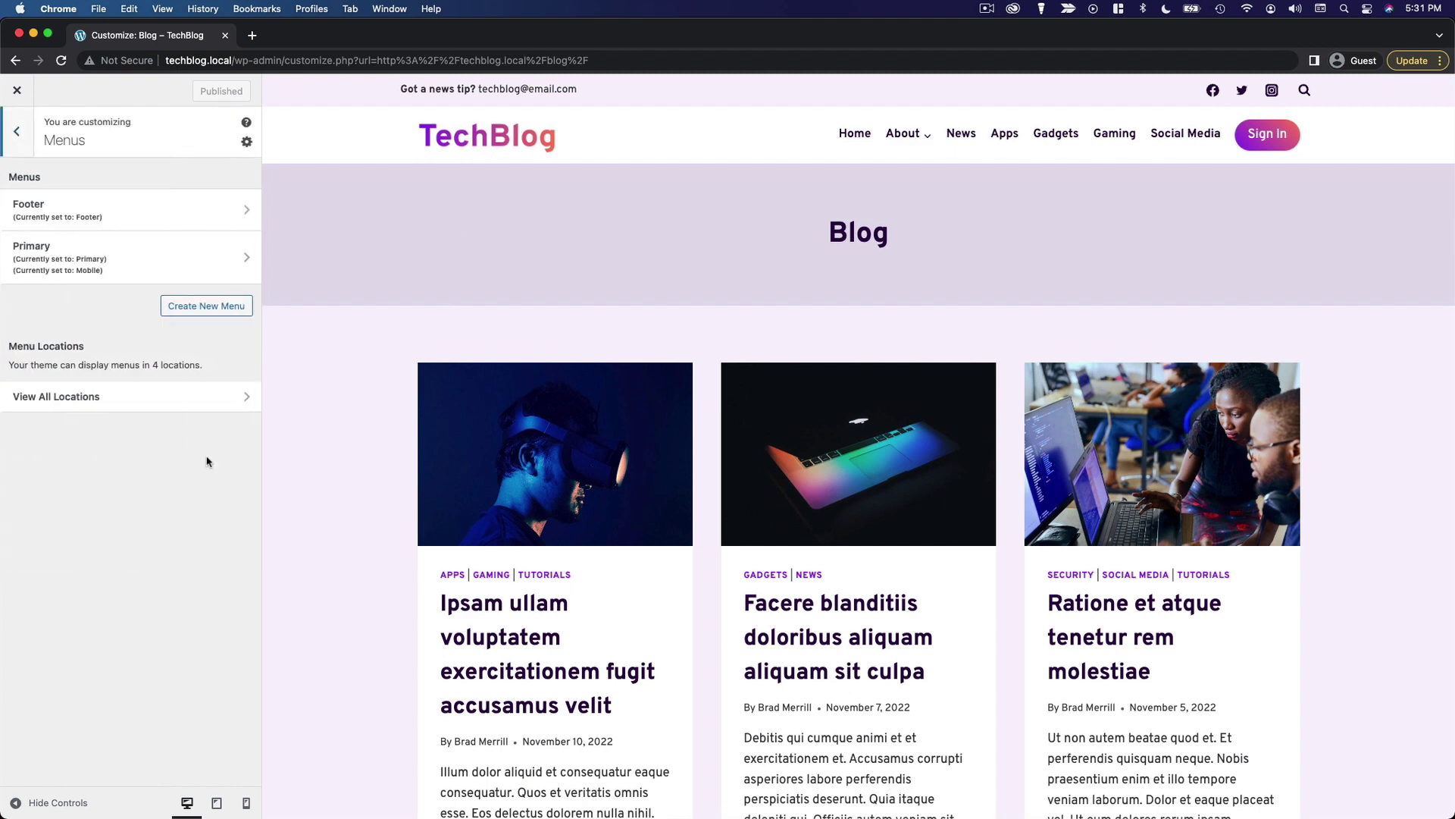
{"action": "left_click", "coordinate": [55, 266]}
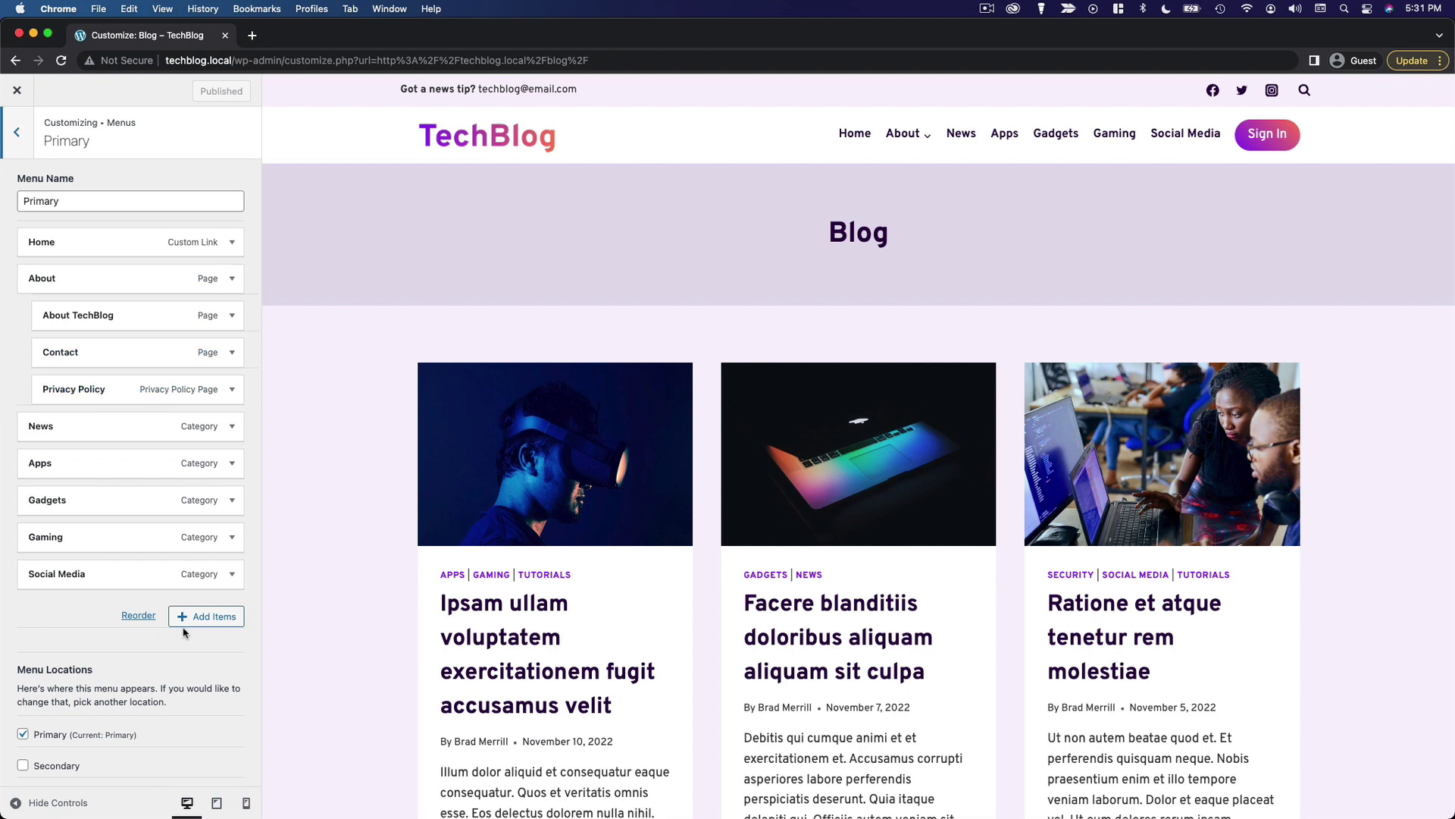
{"action": "left_click", "coordinate": [204, 616]}
{"action": "left_click", "coordinate": [307, 226]}
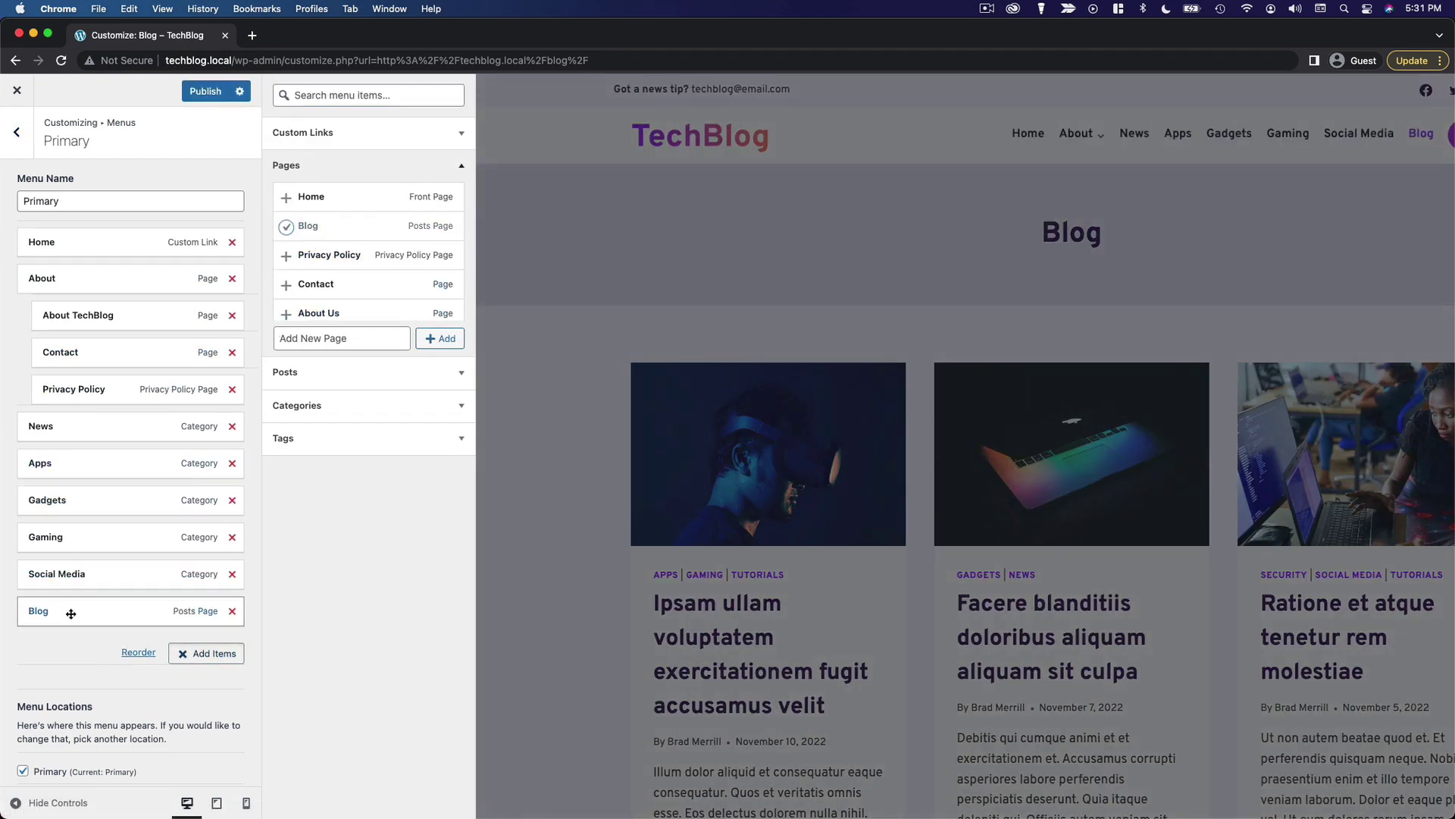
{"action": "left_click_drag", "start_coordinate": [69, 616], "coordinate": [39, 286]}
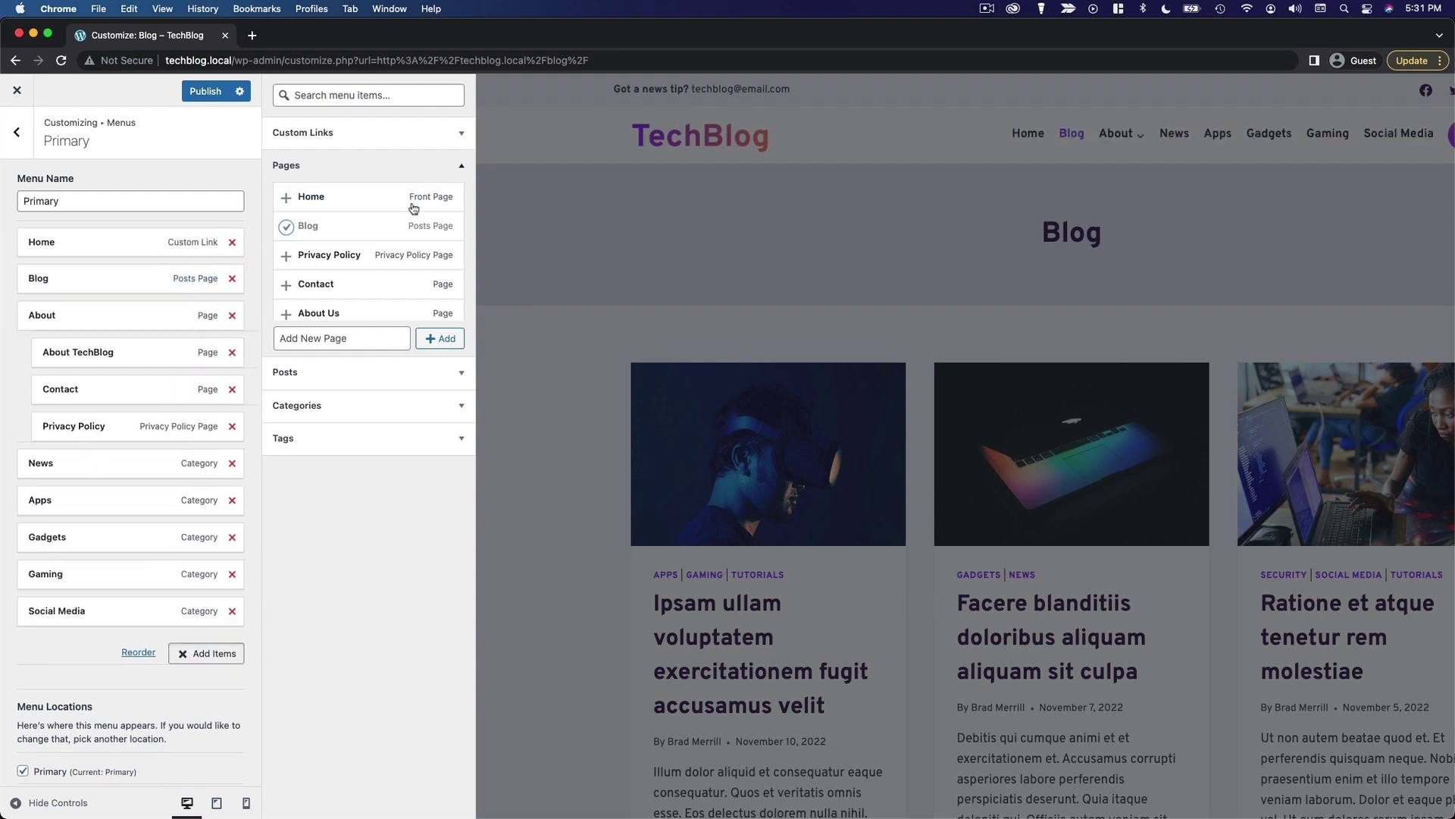
{"action": "key", "text": "Escape"}
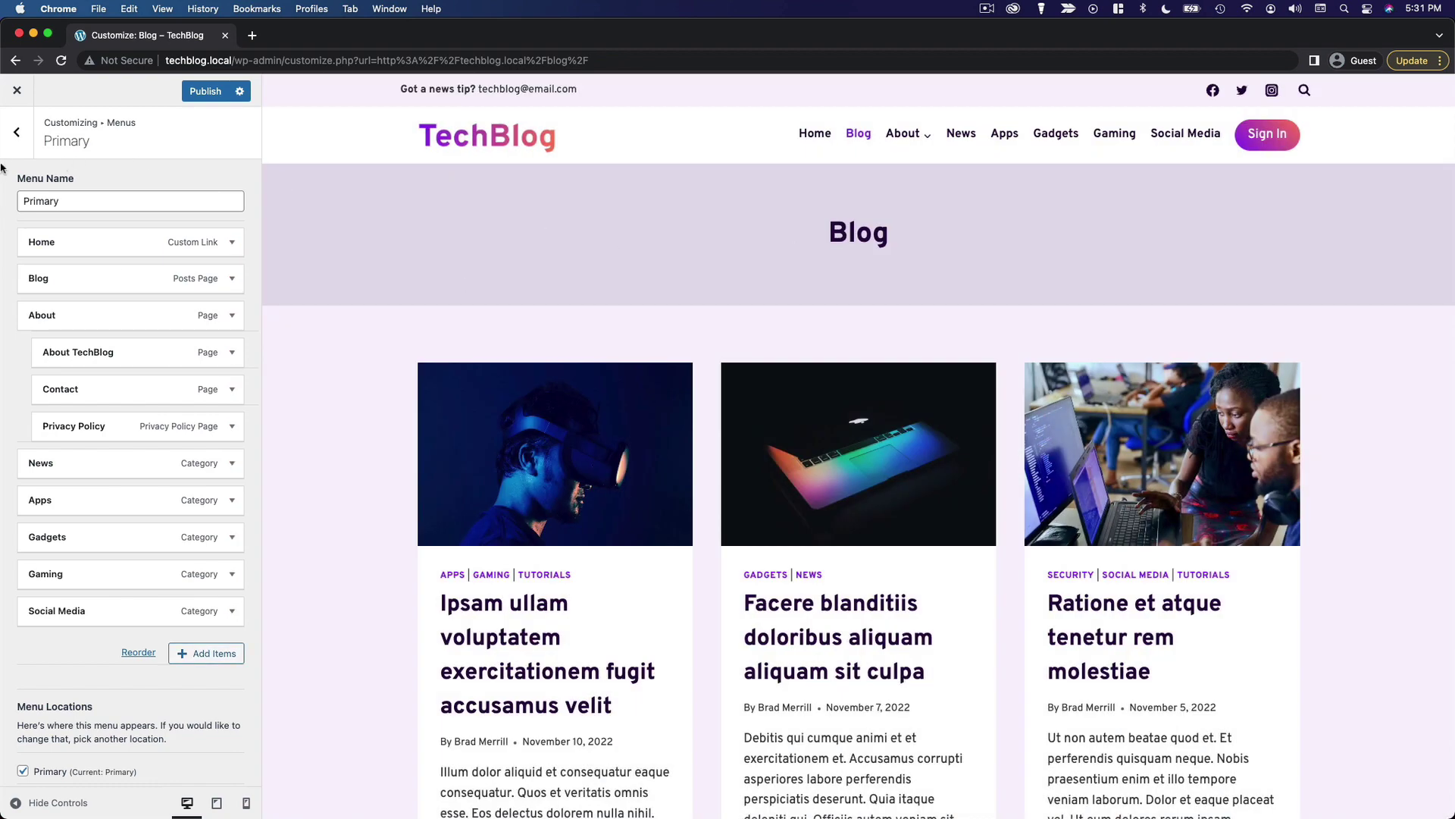
{"action": "left_click", "coordinate": [204, 91]}
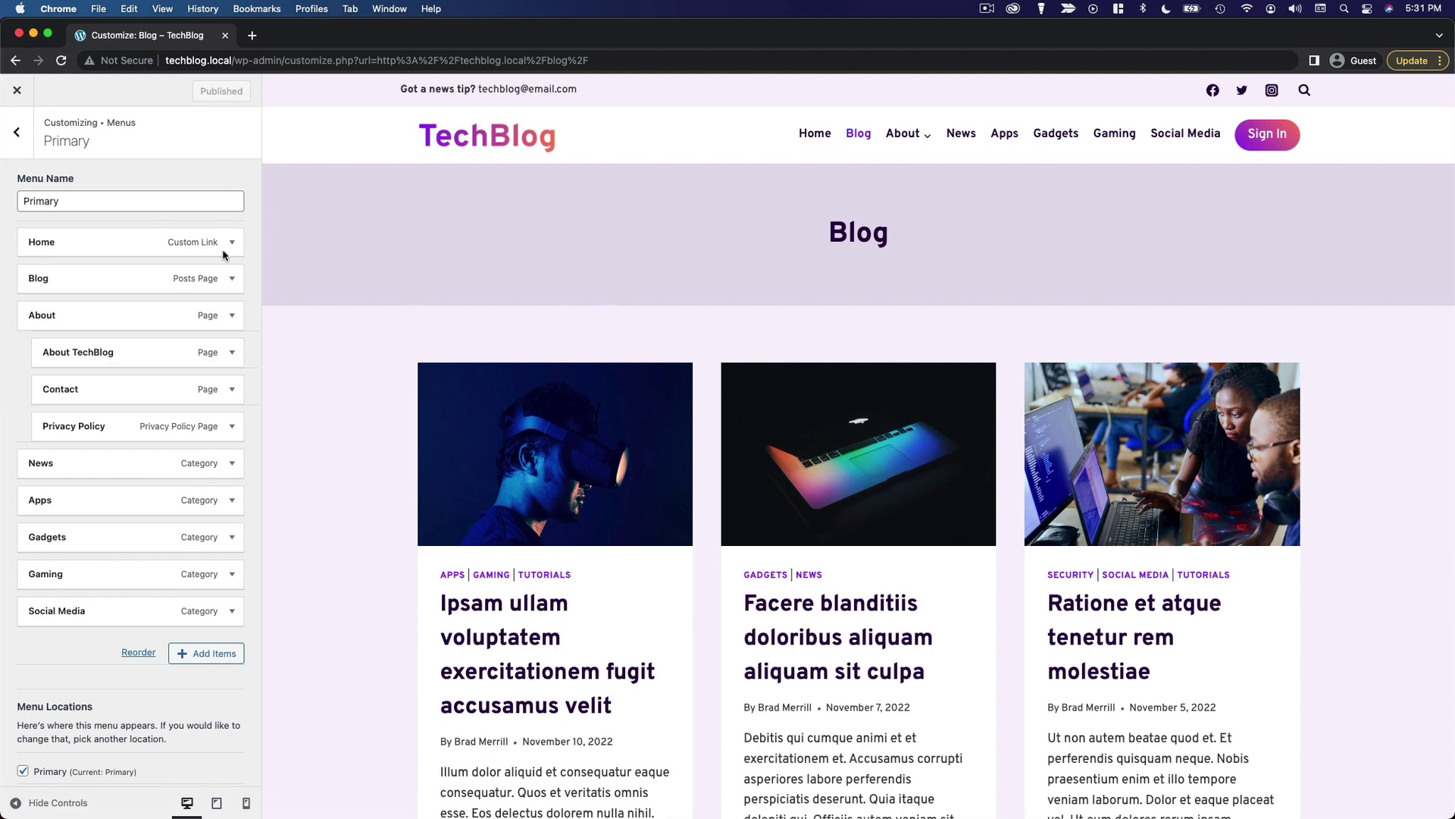
Return to the main Customizer panel and open Posts/Pages Layout > Archive Layout.
{"action": "left_click", "coordinate": [26, 135]}
{"action": "left_click", "coordinate": [30, 136]}
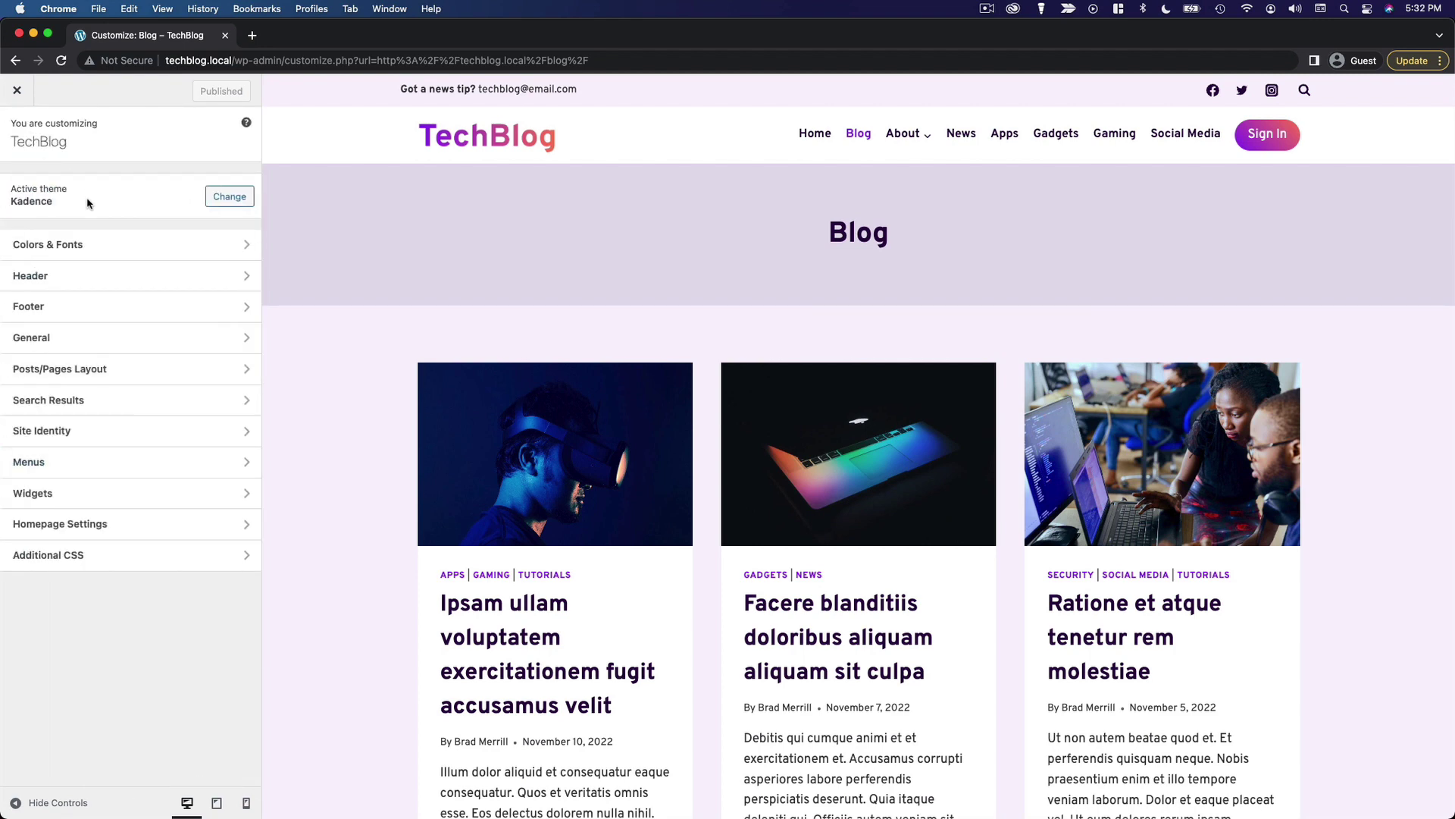
{"action": "left_click", "coordinate": [119, 377]}
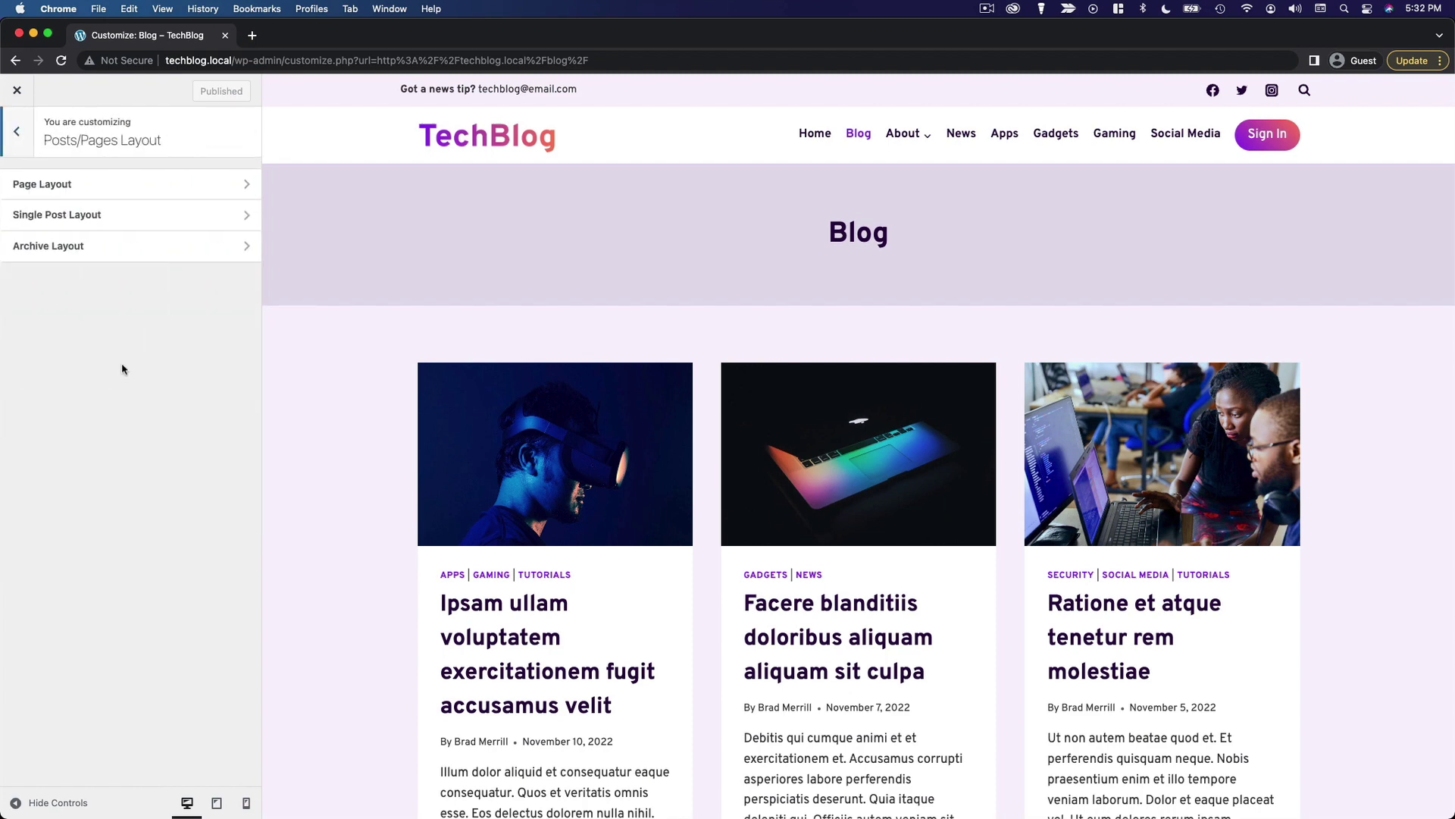
{"action": "left_click", "coordinate": [103, 258]}
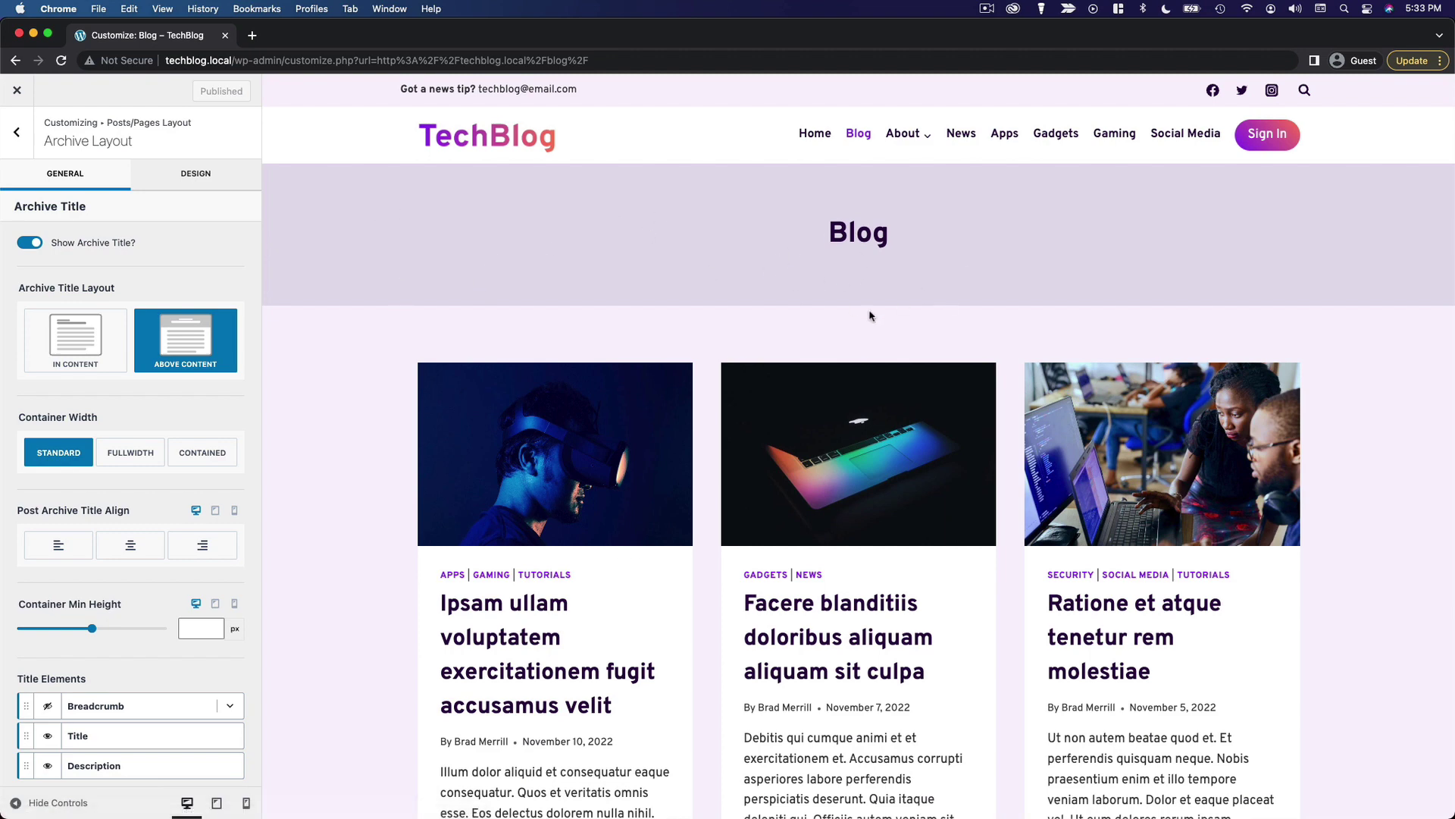
Set the Blog page's Page Title to Disable in Kadence settings, update, and view it.
{"action": "key", "text": "super+r"}
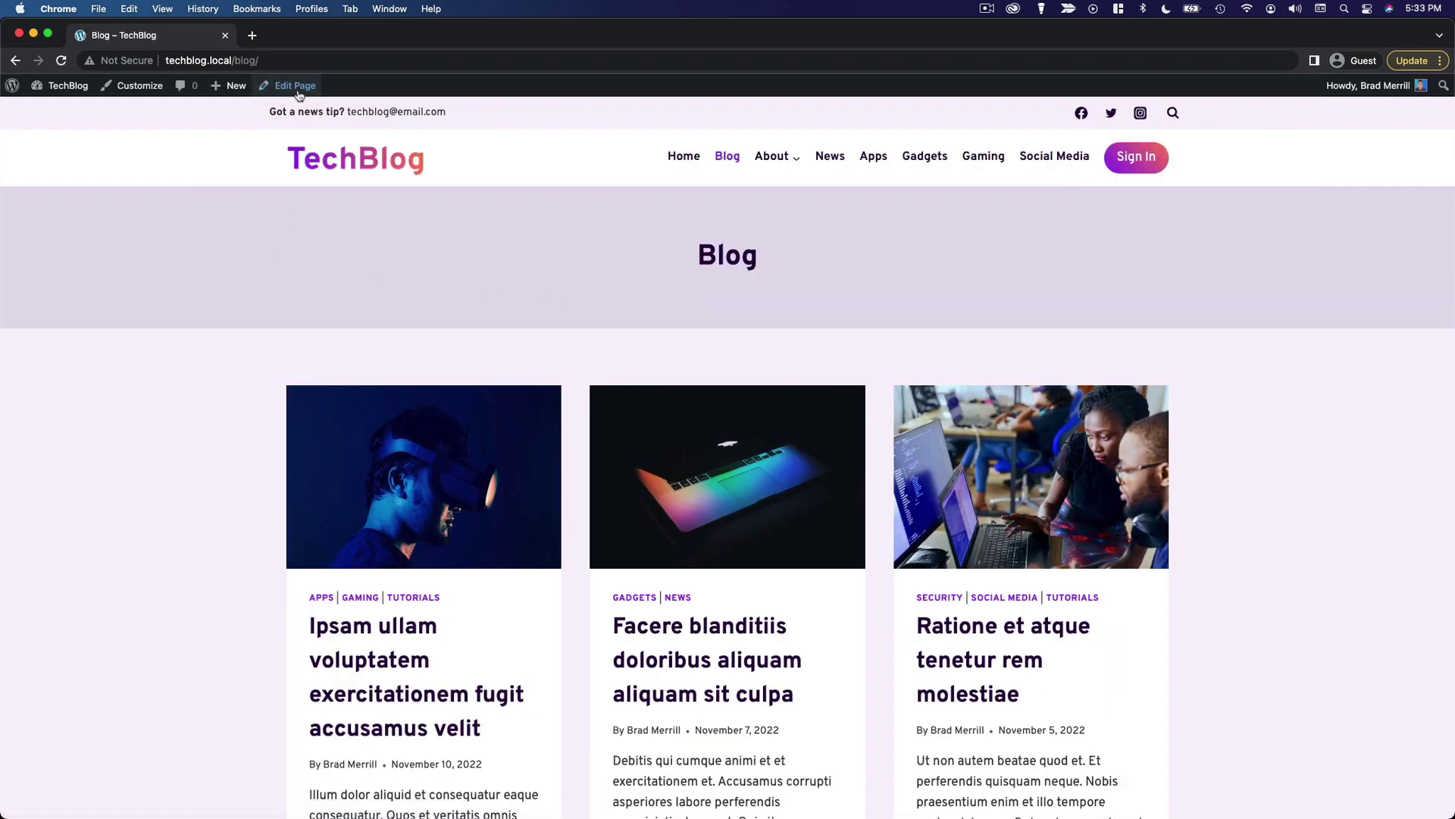
{"action": "left_click", "coordinate": [292, 85]}
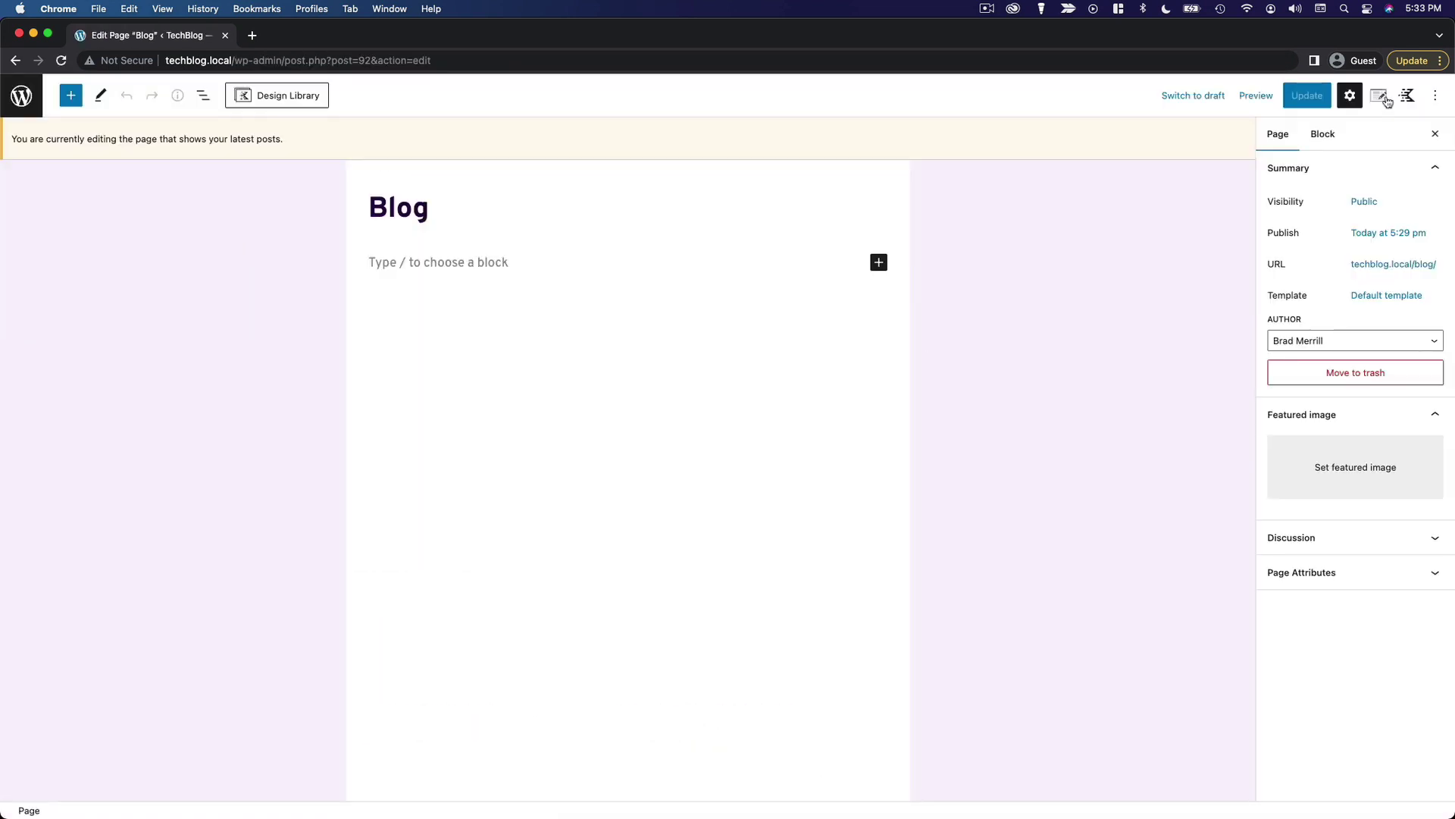
{"action": "left_click", "coordinate": [1386, 101]}
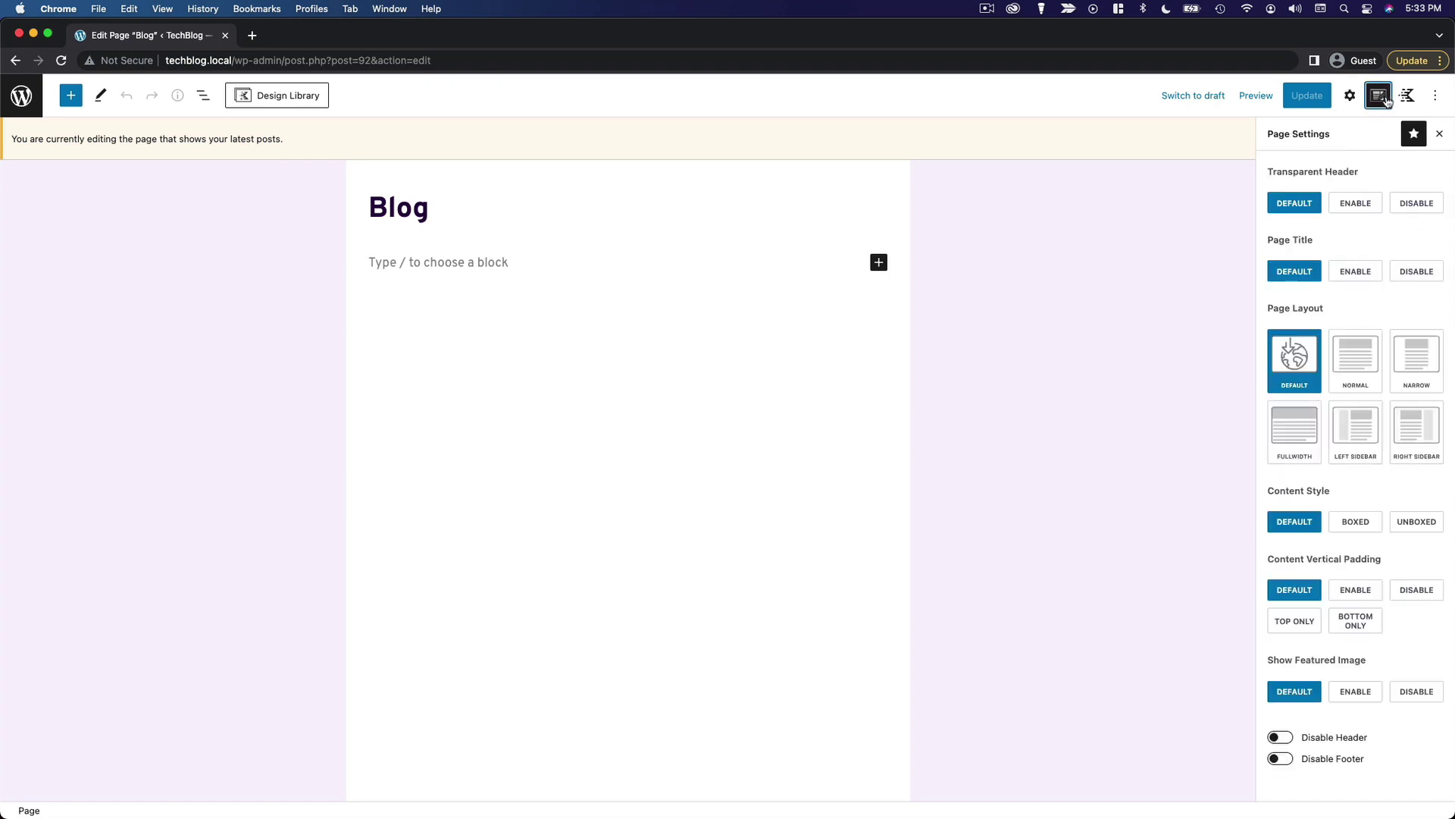
{"action": "left_click", "coordinate": [1424, 277]}
{"action": "left_click", "coordinate": [1307, 96]}
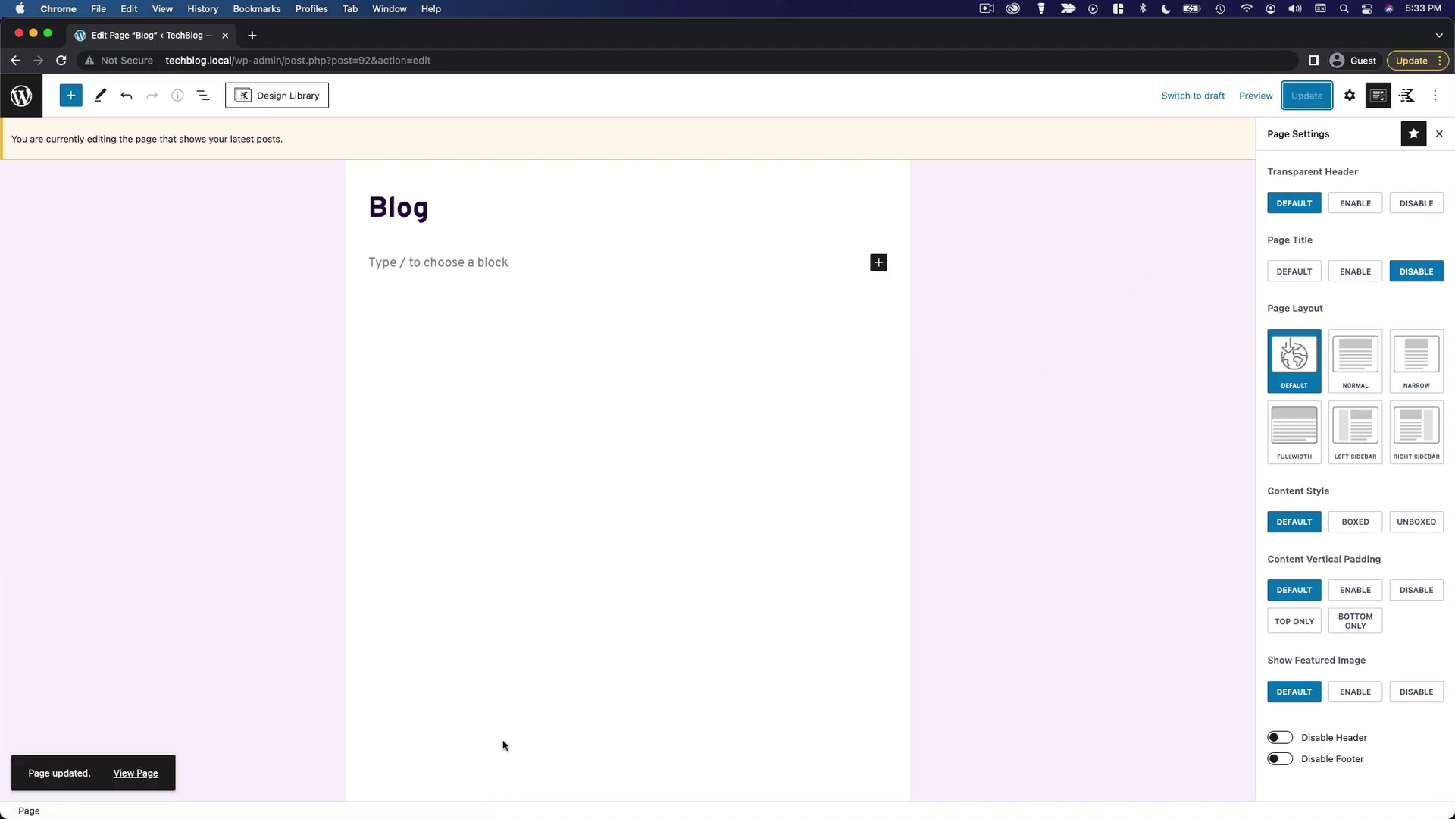
{"action": "left_click", "coordinate": [136, 773]}
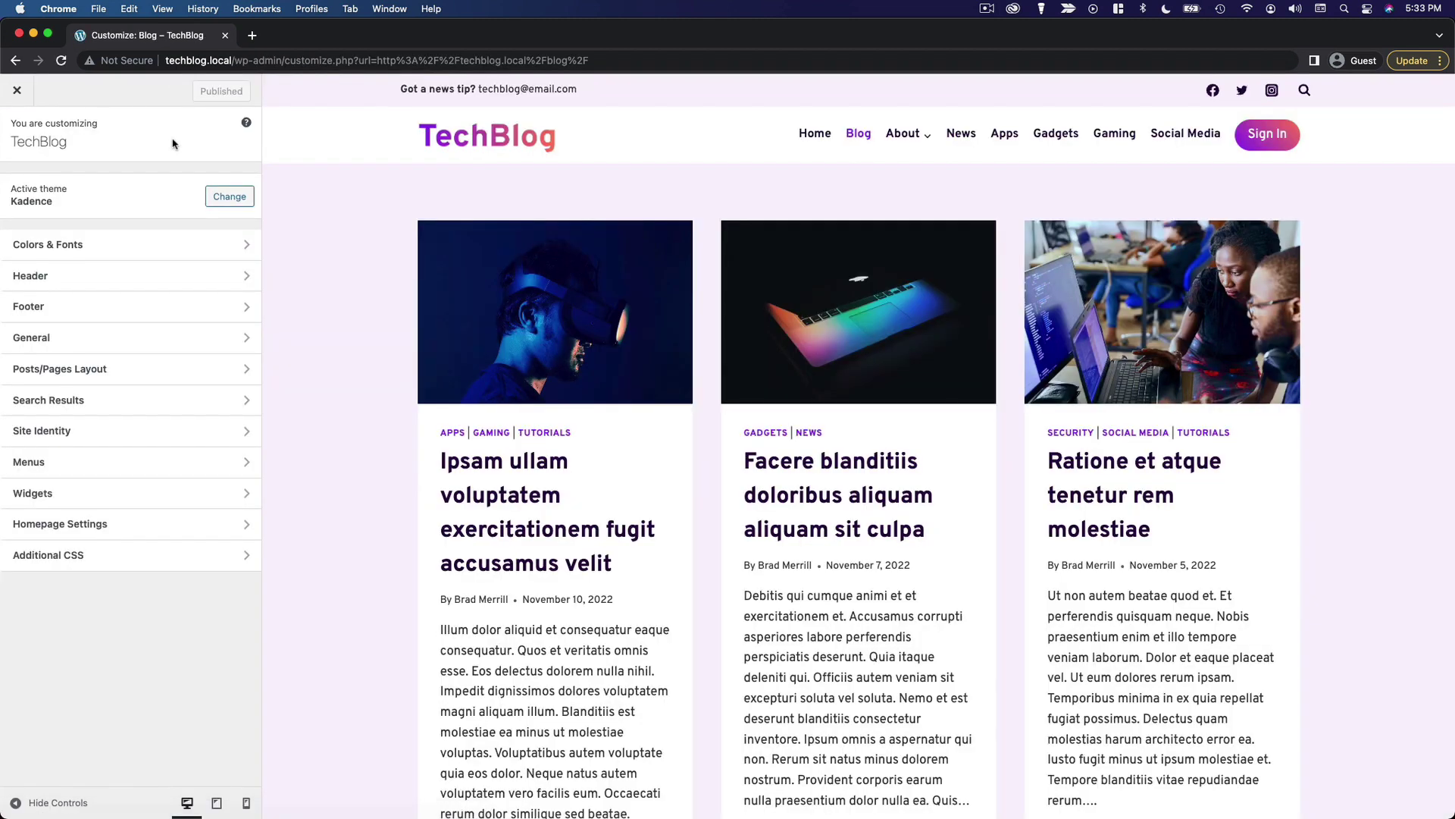
Open Posts/Pages Layout > Archive Layout and review its Normal, Sidebar 1, 3-column options.
{"action": "left_click", "coordinate": [112, 377]}
{"action": "left_click", "coordinate": [70, 256]}
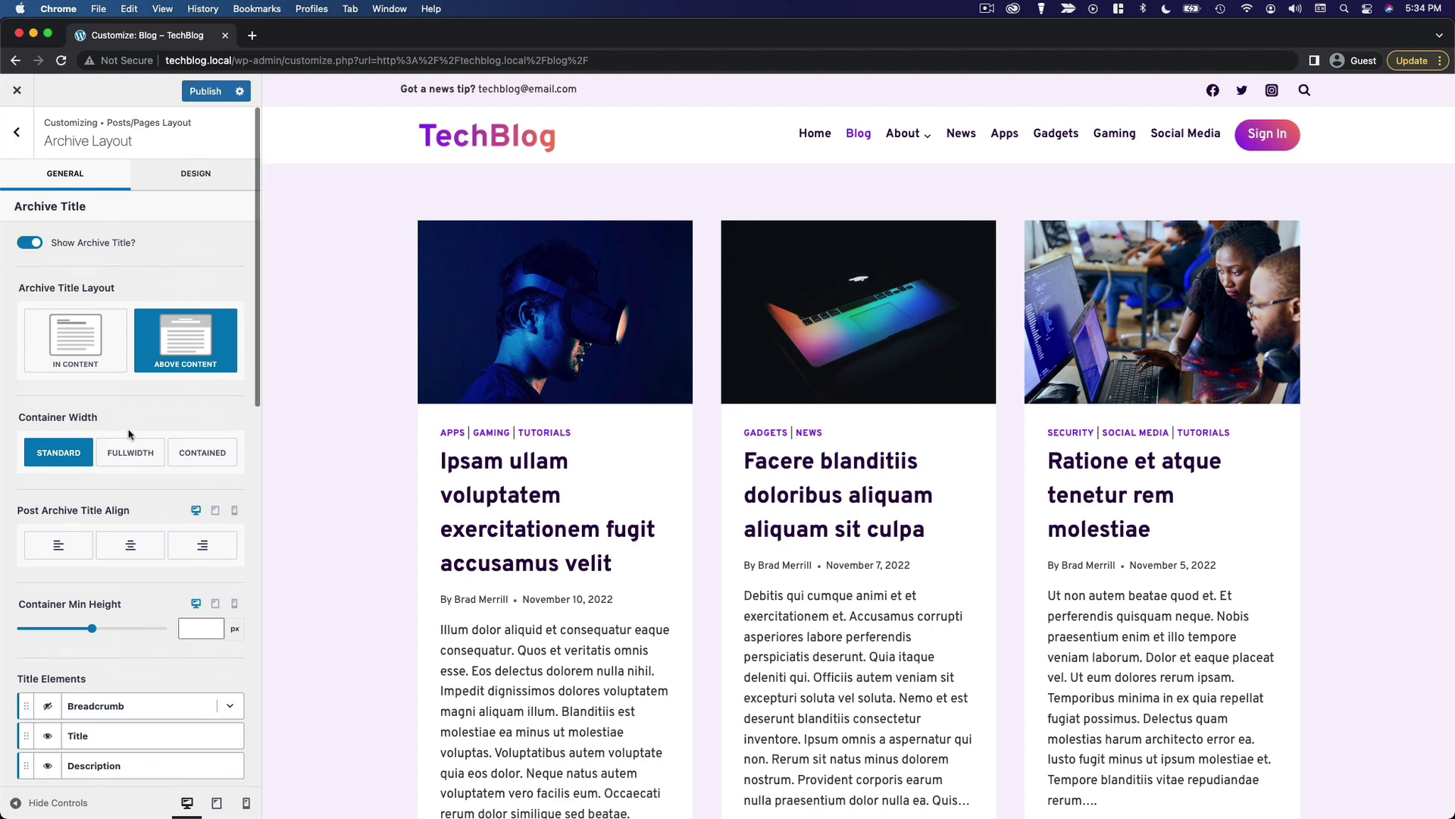
{"action": "scroll", "coordinate": [145, 427], "scroll_direction": "down", "scroll_amount": 5}
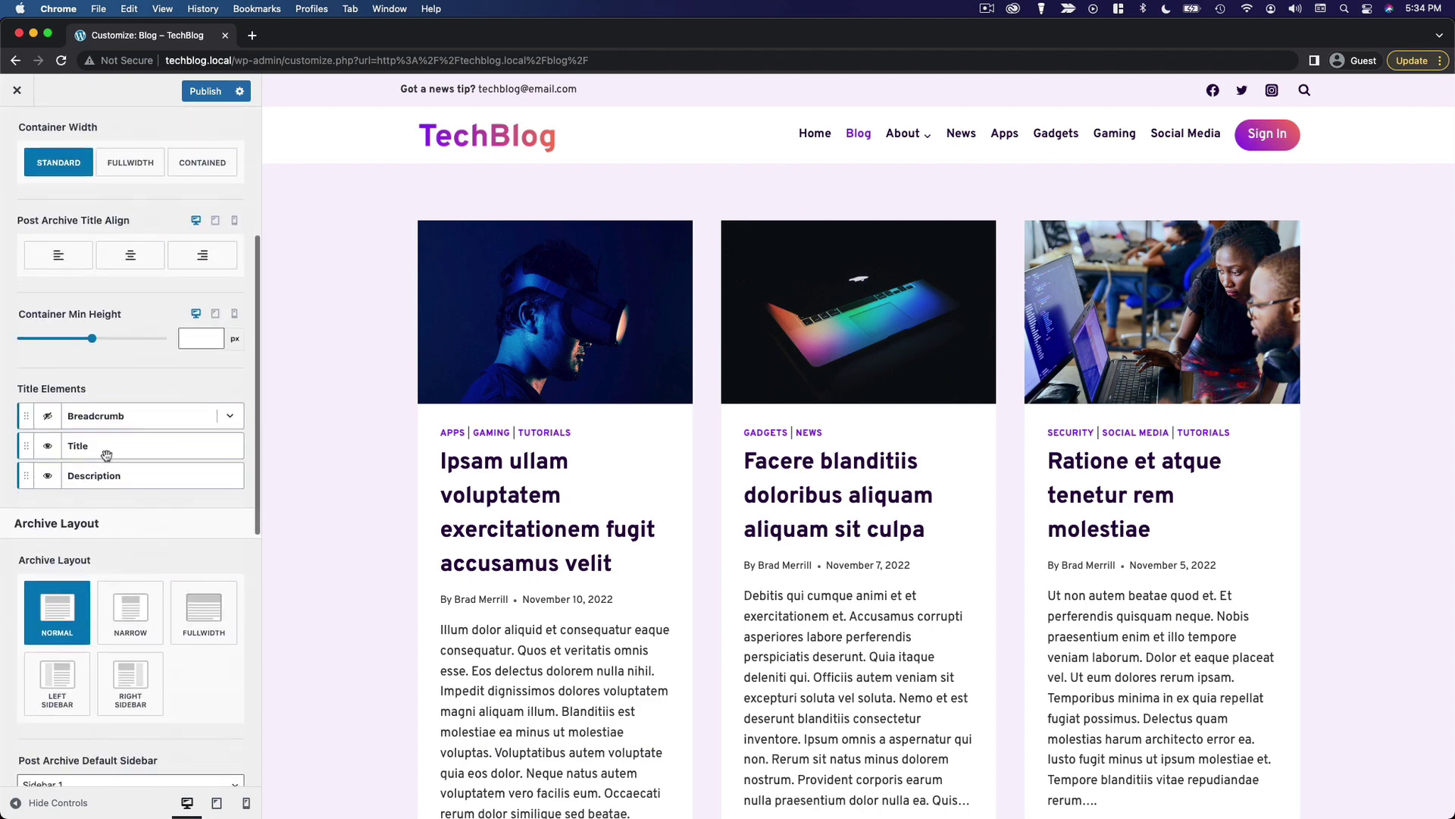
{"action": "scroll", "coordinate": [144, 453], "scroll_direction": "up", "scroll_amount": 3}
{"action": "scroll", "coordinate": [50, 187], "scroll_direction": "up", "scroll_amount": 2}
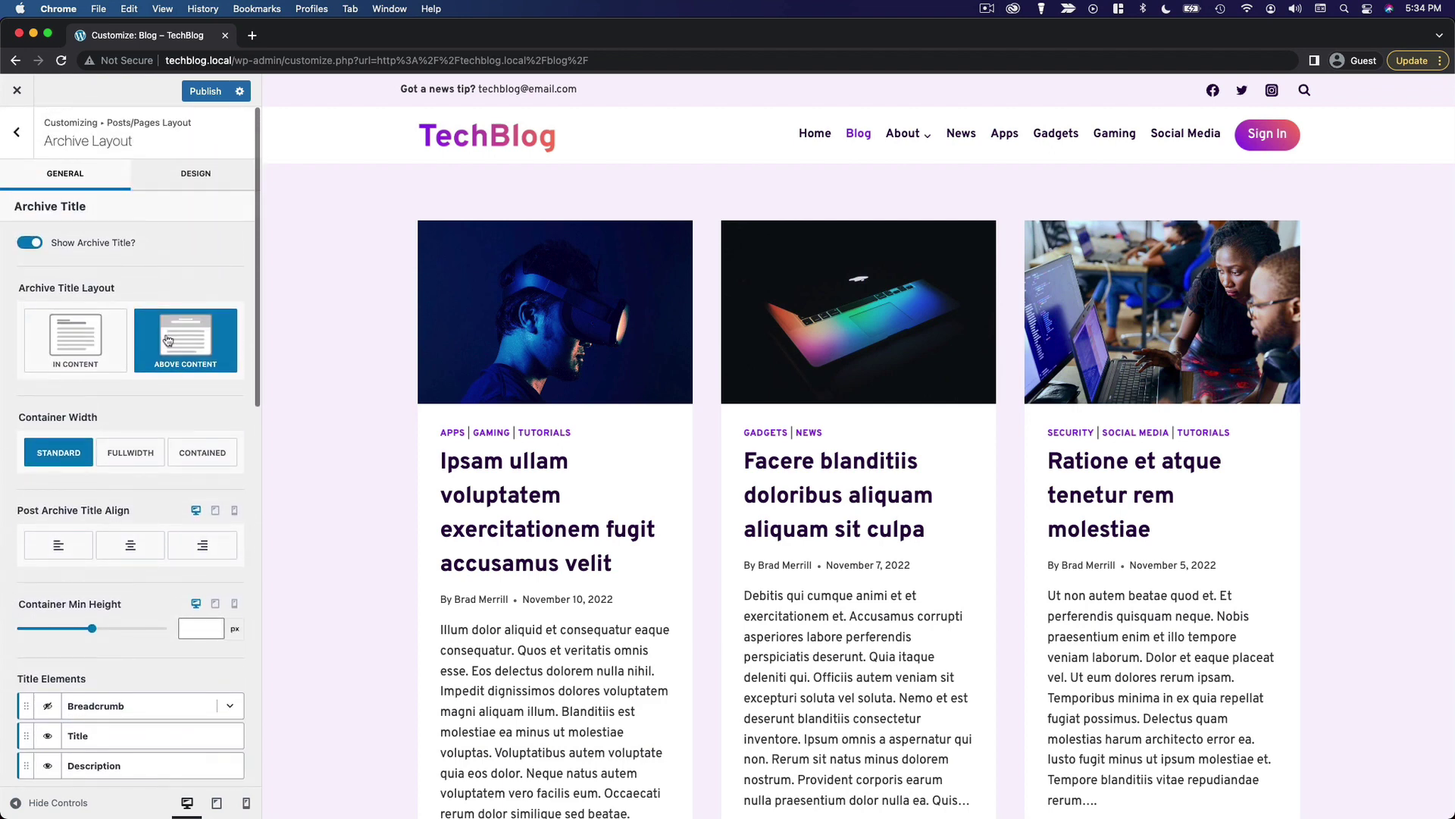
{"action": "scroll", "coordinate": [76, 558], "scroll_direction": "down", "scroll_amount": 6}
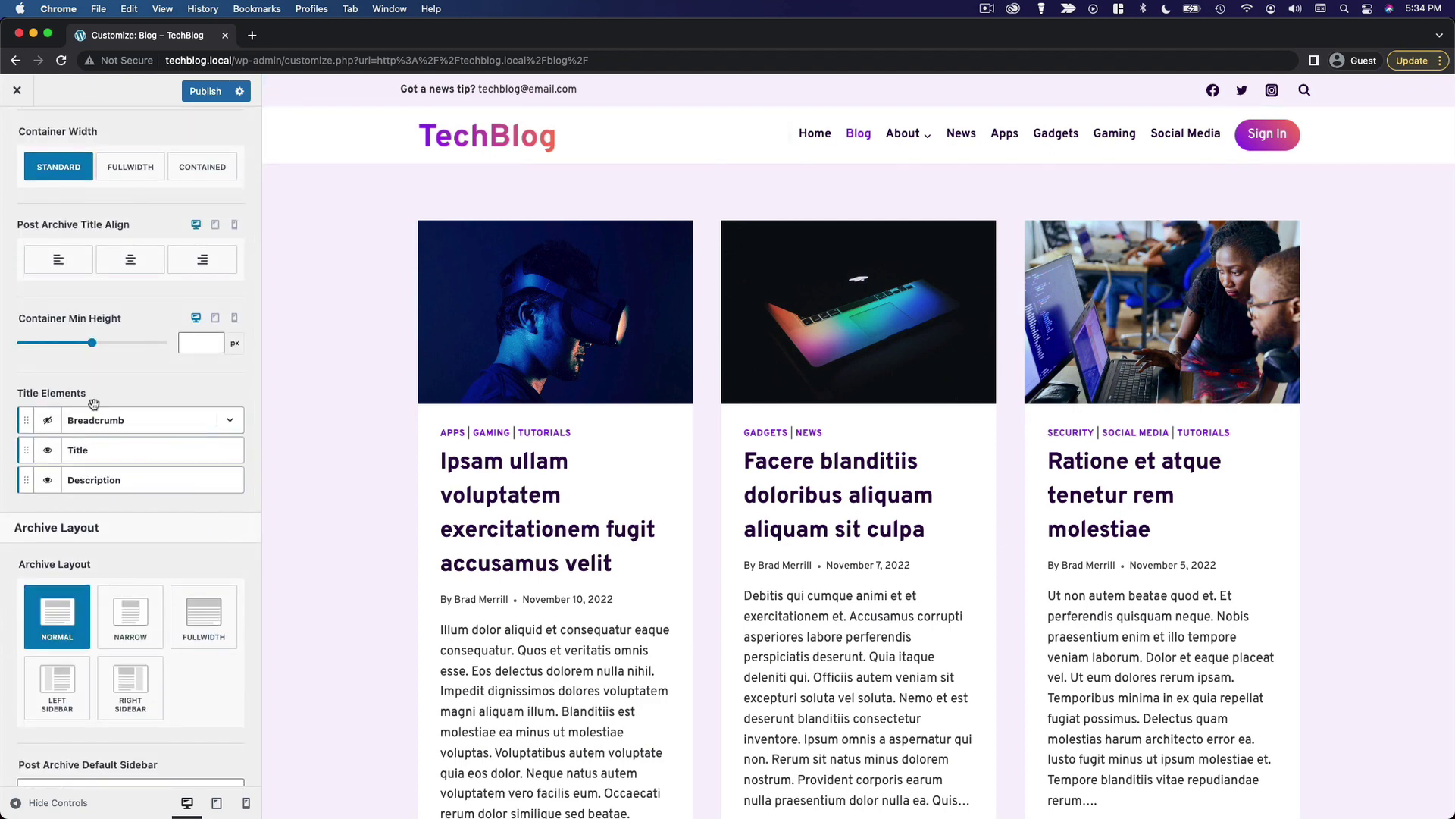
{"action": "scroll", "coordinate": [179, 386], "scroll_direction": "down", "scroll_amount": 5}
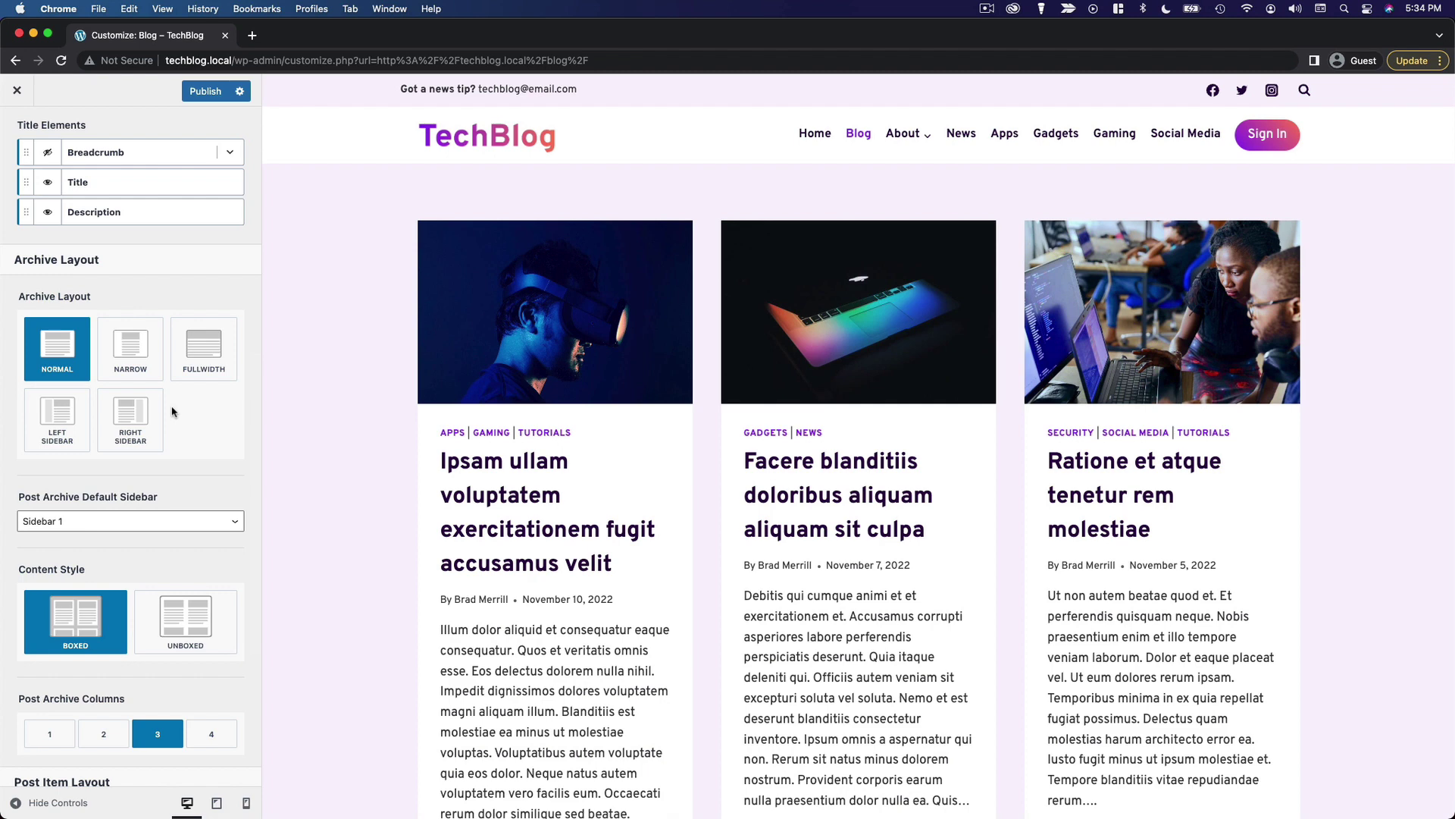
Try the Narrow and Fullwidth archive layouts, then settle on Right Sidebar.
{"action": "left_click", "coordinate": [148, 372]}
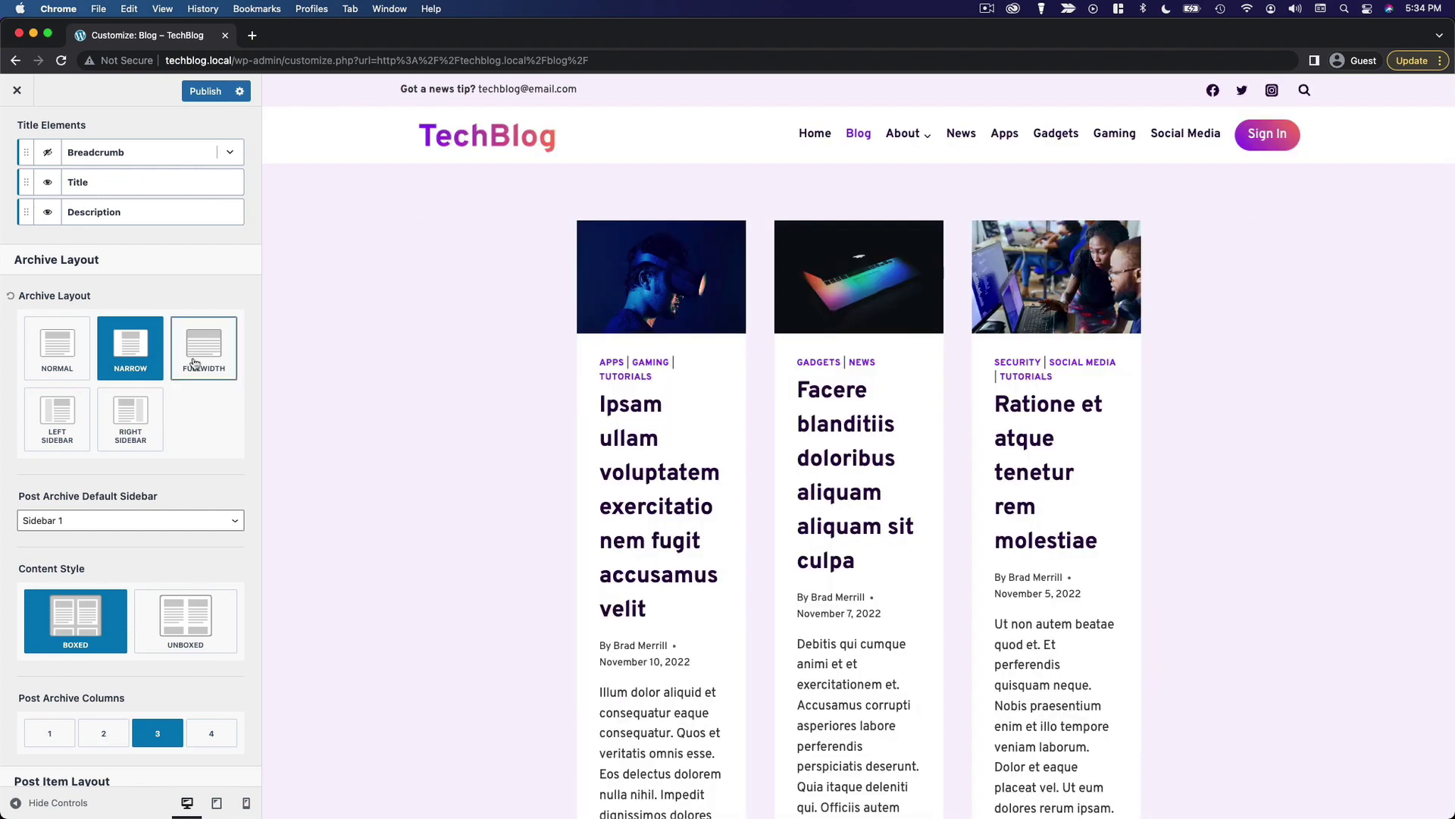
{"action": "left_click", "coordinate": [202, 356]}
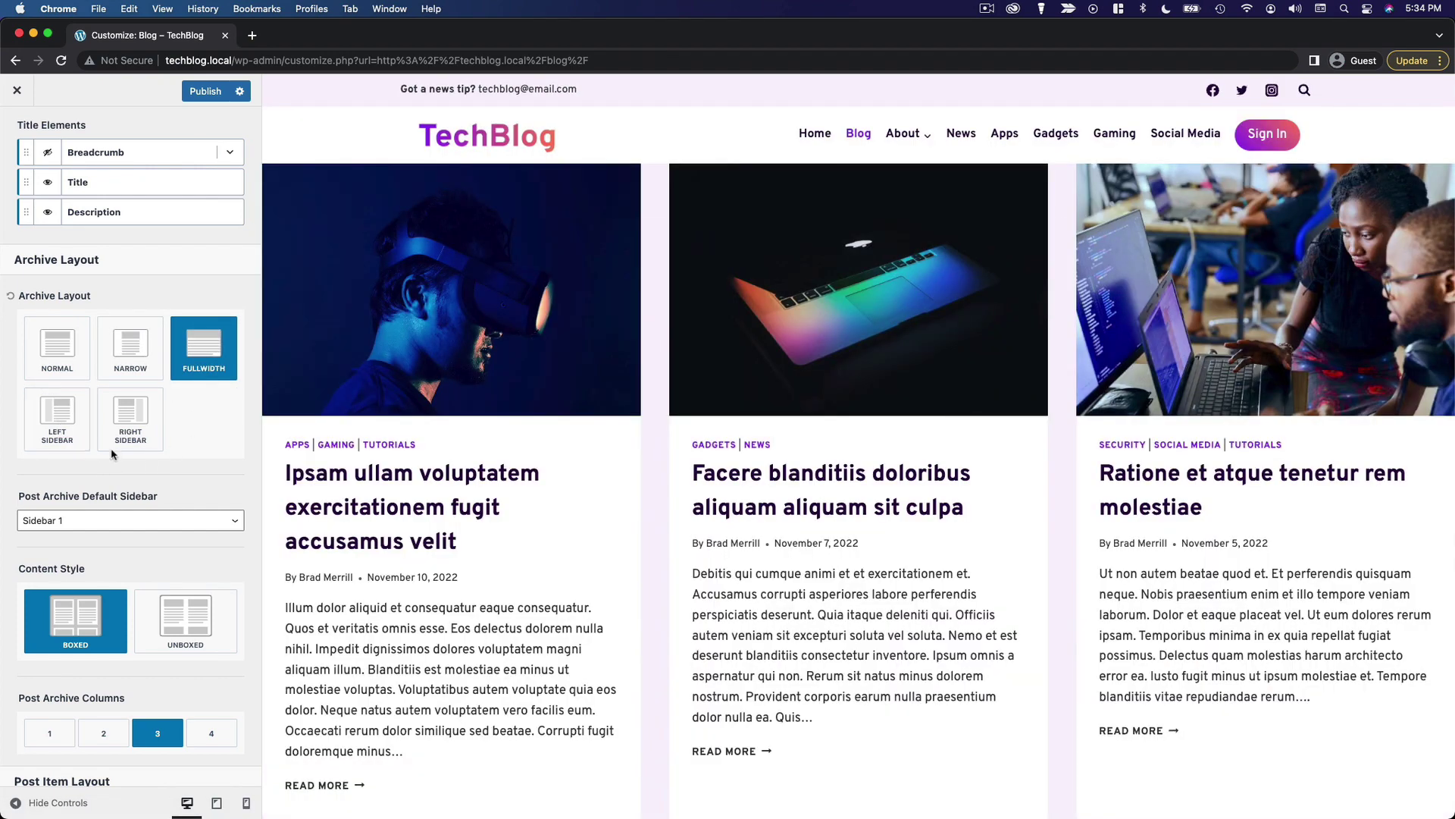
{"action": "left_click", "coordinate": [131, 413]}
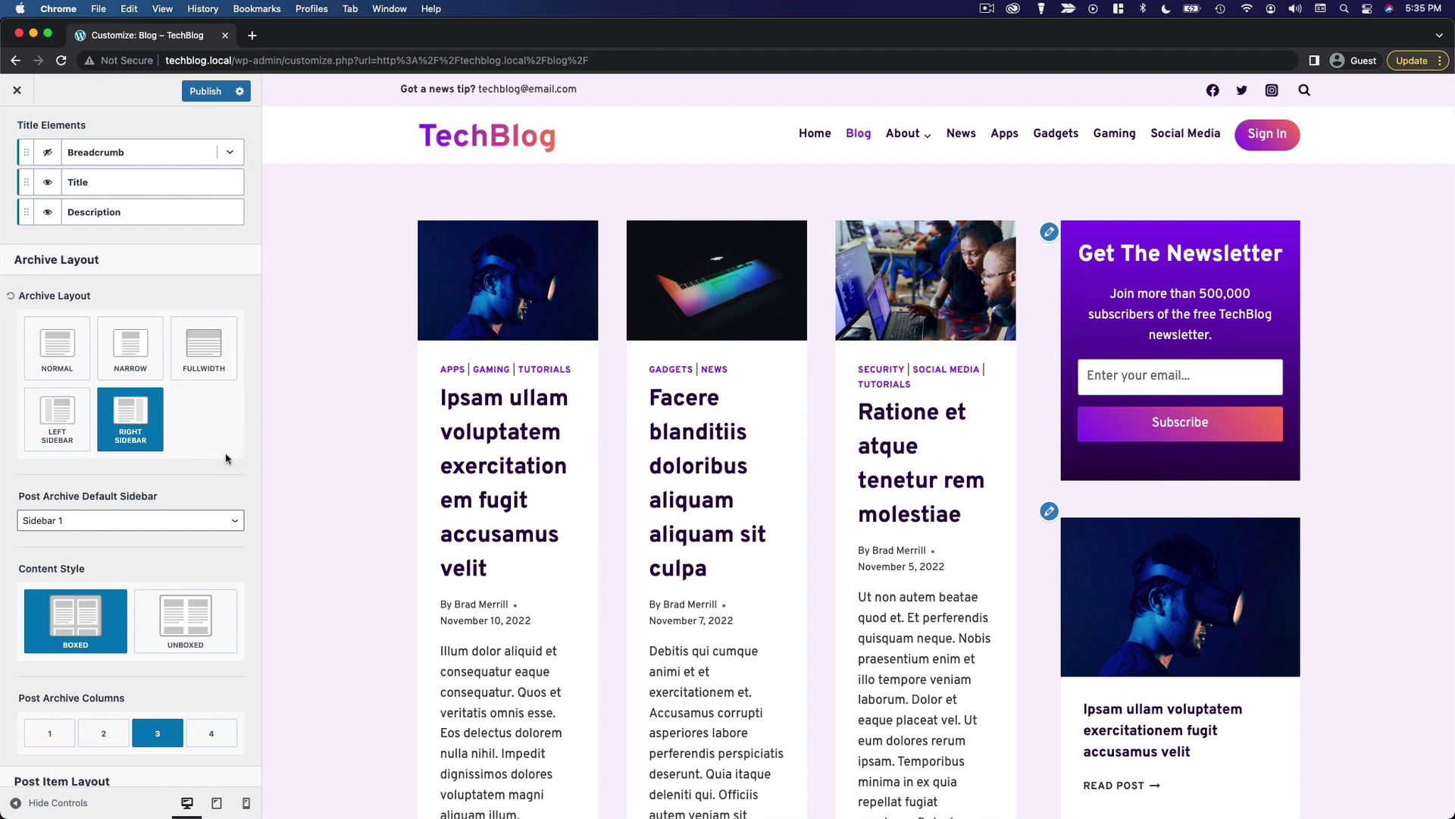
{"action": "scroll", "coordinate": [197, 441], "scroll_direction": "down", "scroll_amount": 5}
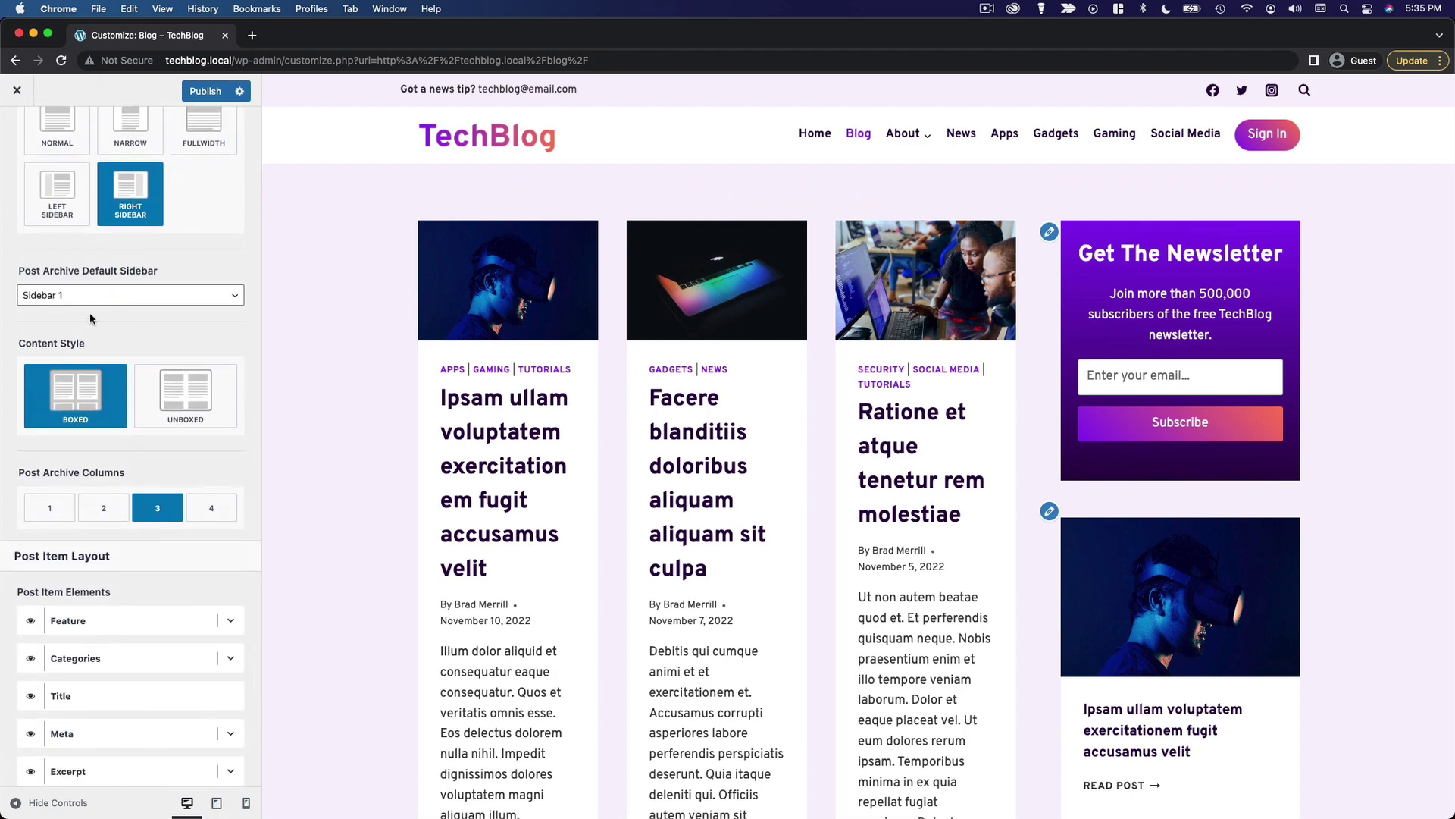
Keep Sidebar 1 as the Post Archive Default Sidebar and check the preview.
{"action": "left_click", "coordinate": [159, 303]}
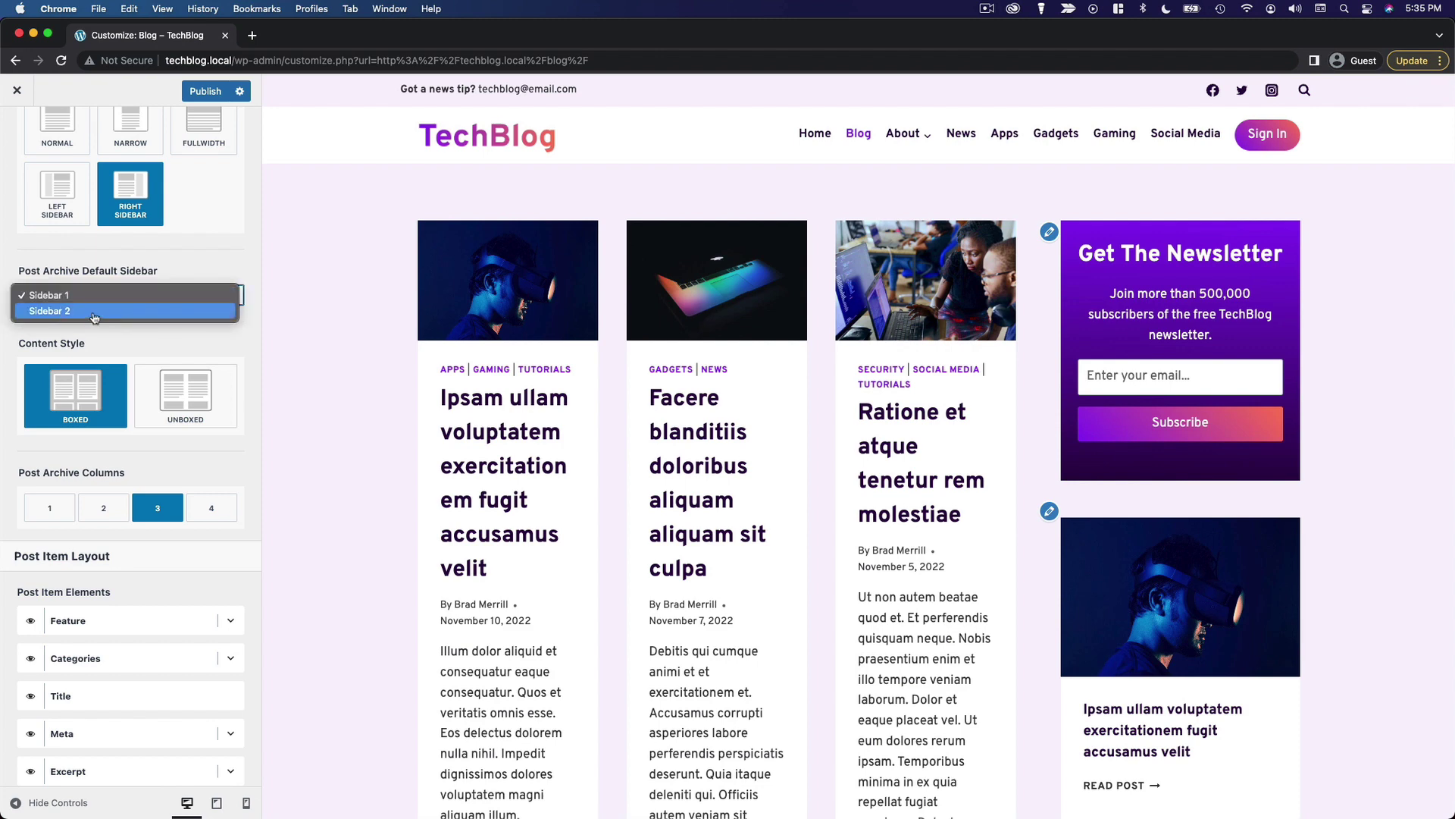
{"action": "left_click", "coordinate": [170, 265]}
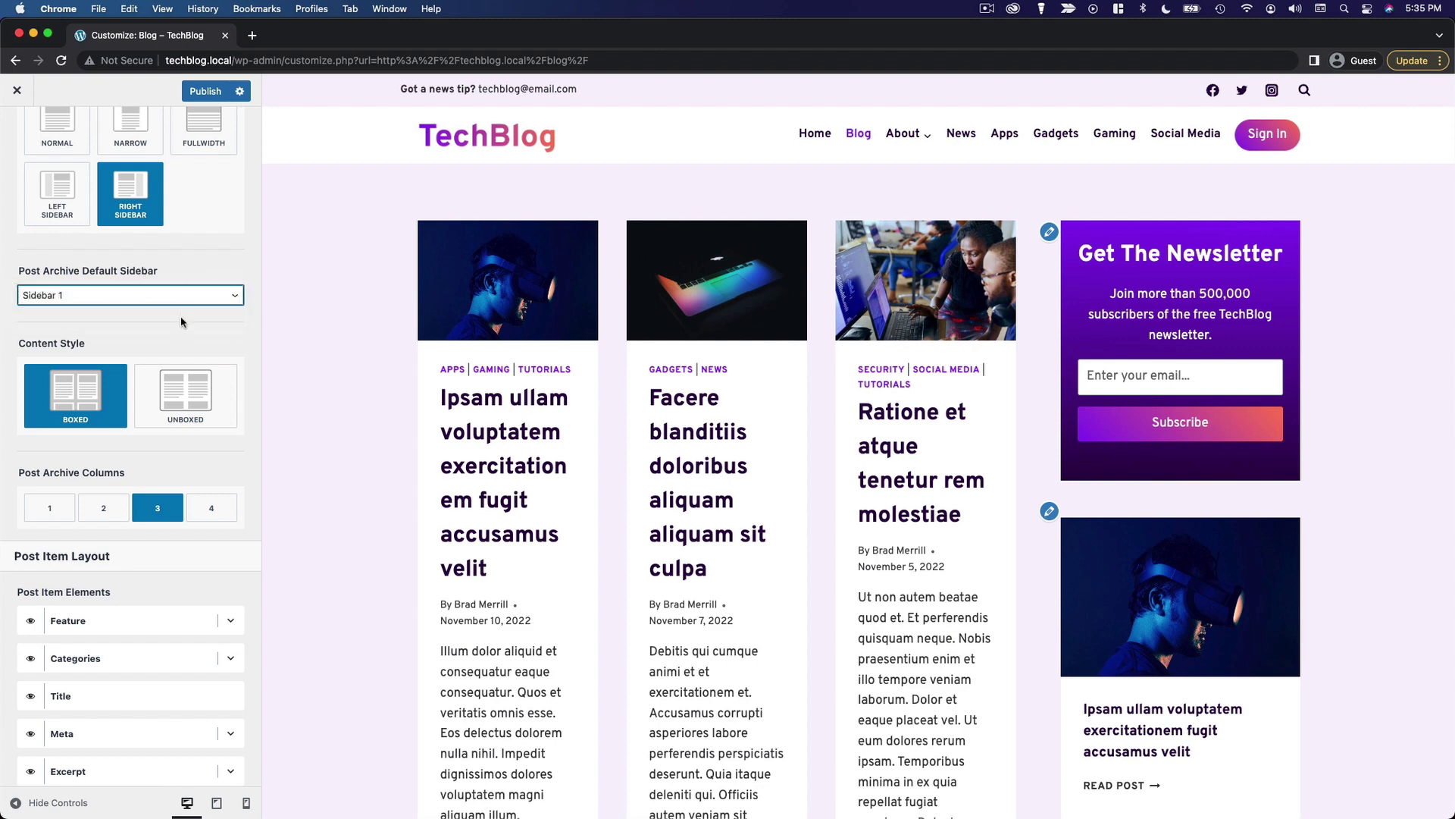
{"action": "scroll", "coordinate": [1156, 414], "scroll_direction": "down", "scroll_amount": 5}
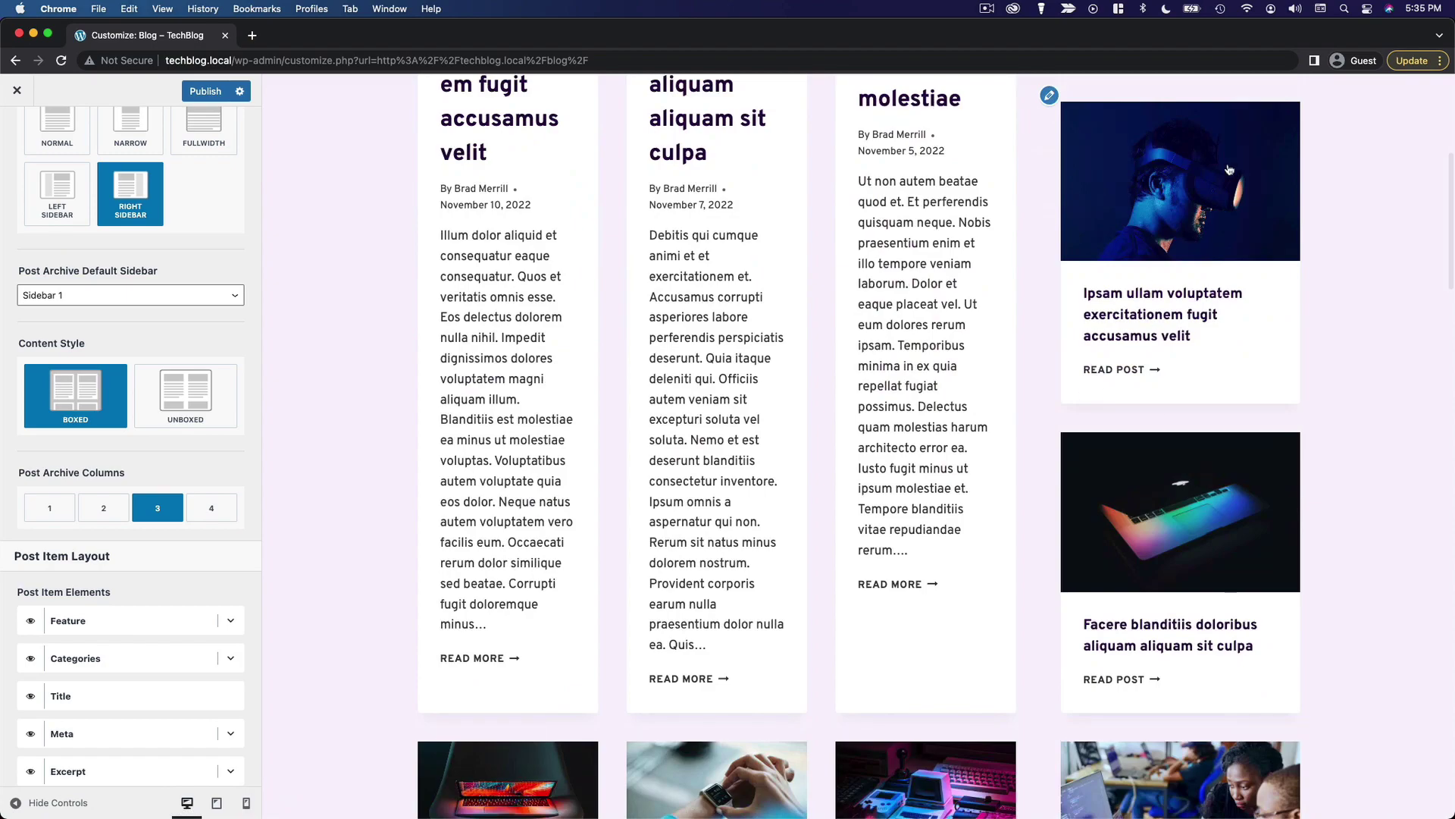
{"action": "scroll", "coordinate": [1205, 454], "scroll_direction": "down", "scroll_amount": 7}
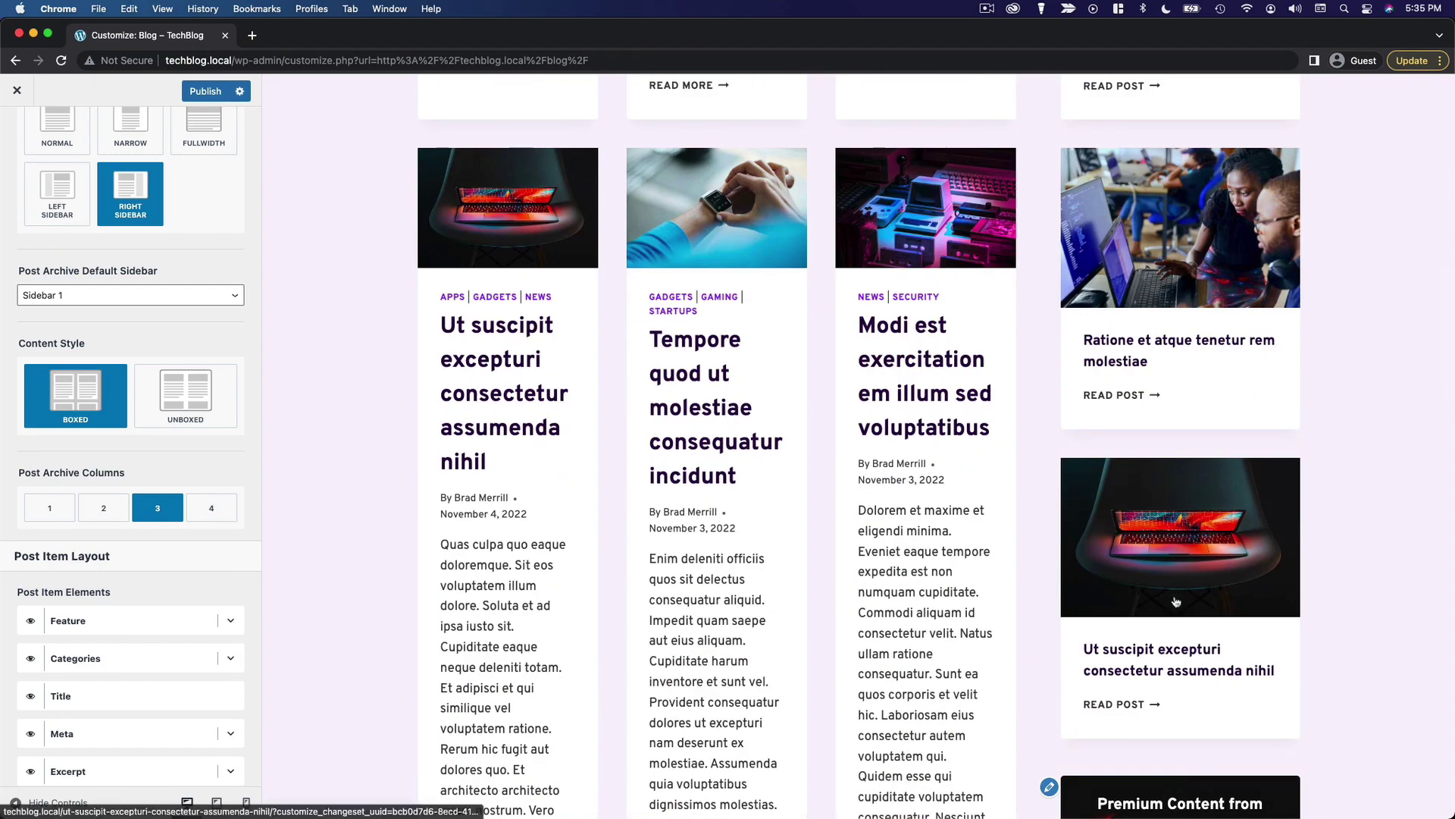
{"action": "scroll", "coordinate": [1176, 602], "scroll_direction": "up", "scroll_amount": 5}
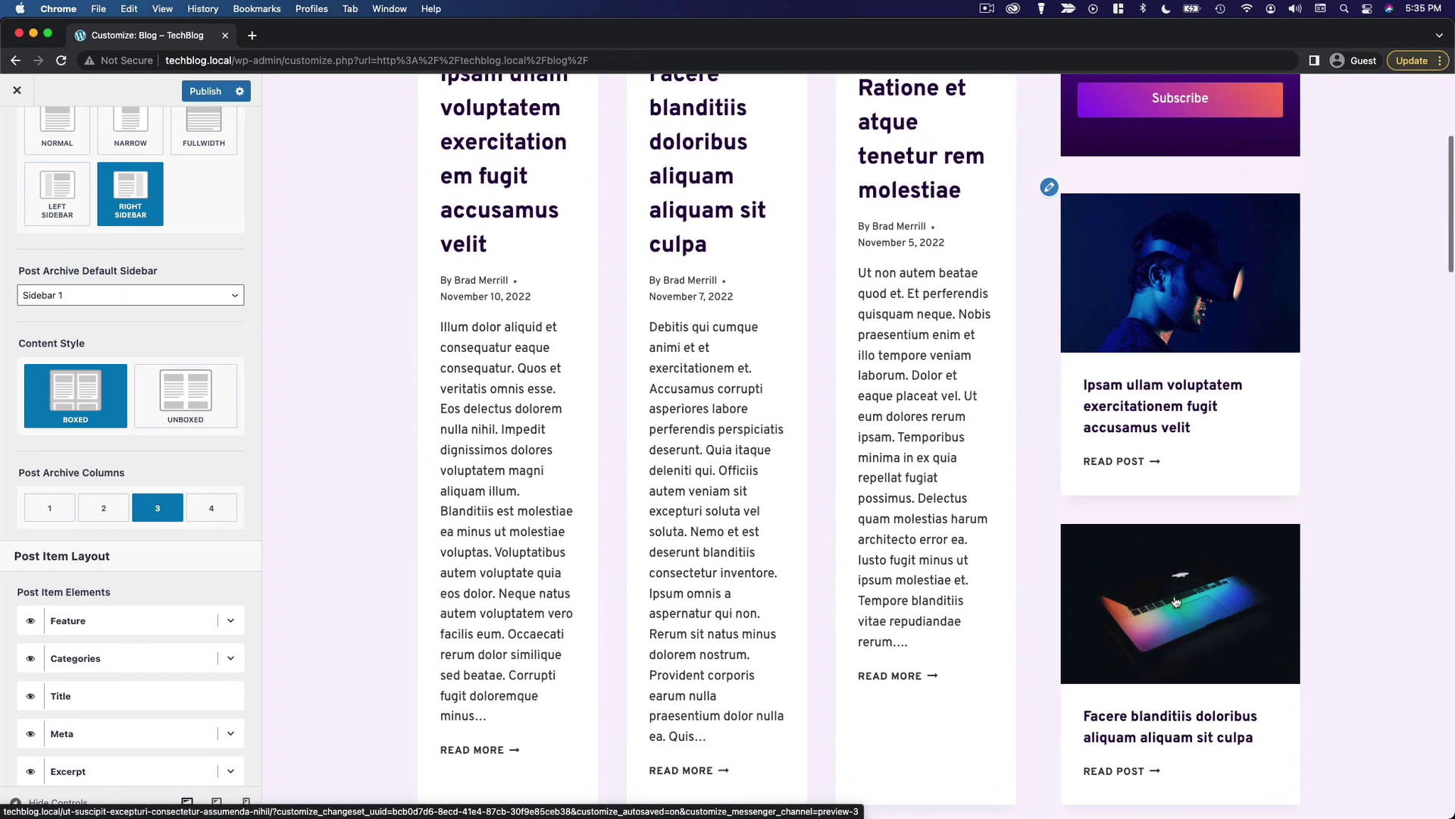
{"action": "scroll", "coordinate": [1149, 395], "scroll_direction": "down", "scroll_amount": 4}
{"action": "scroll", "coordinate": [1149, 394], "scroll_direction": "up", "scroll_amount": 10}
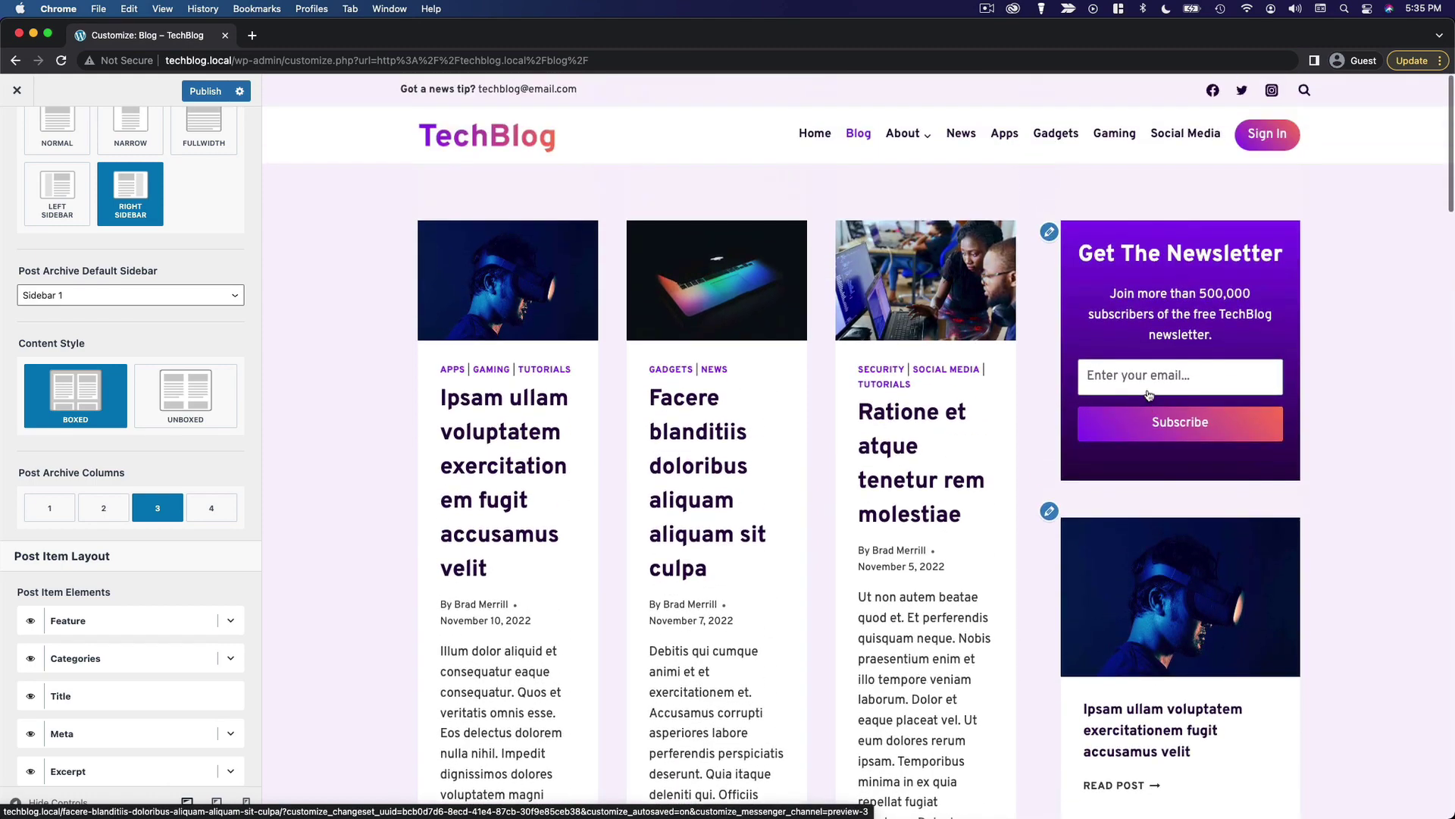
{"action": "scroll", "coordinate": [68, 419], "scroll_direction": "down", "scroll_amount": 2}
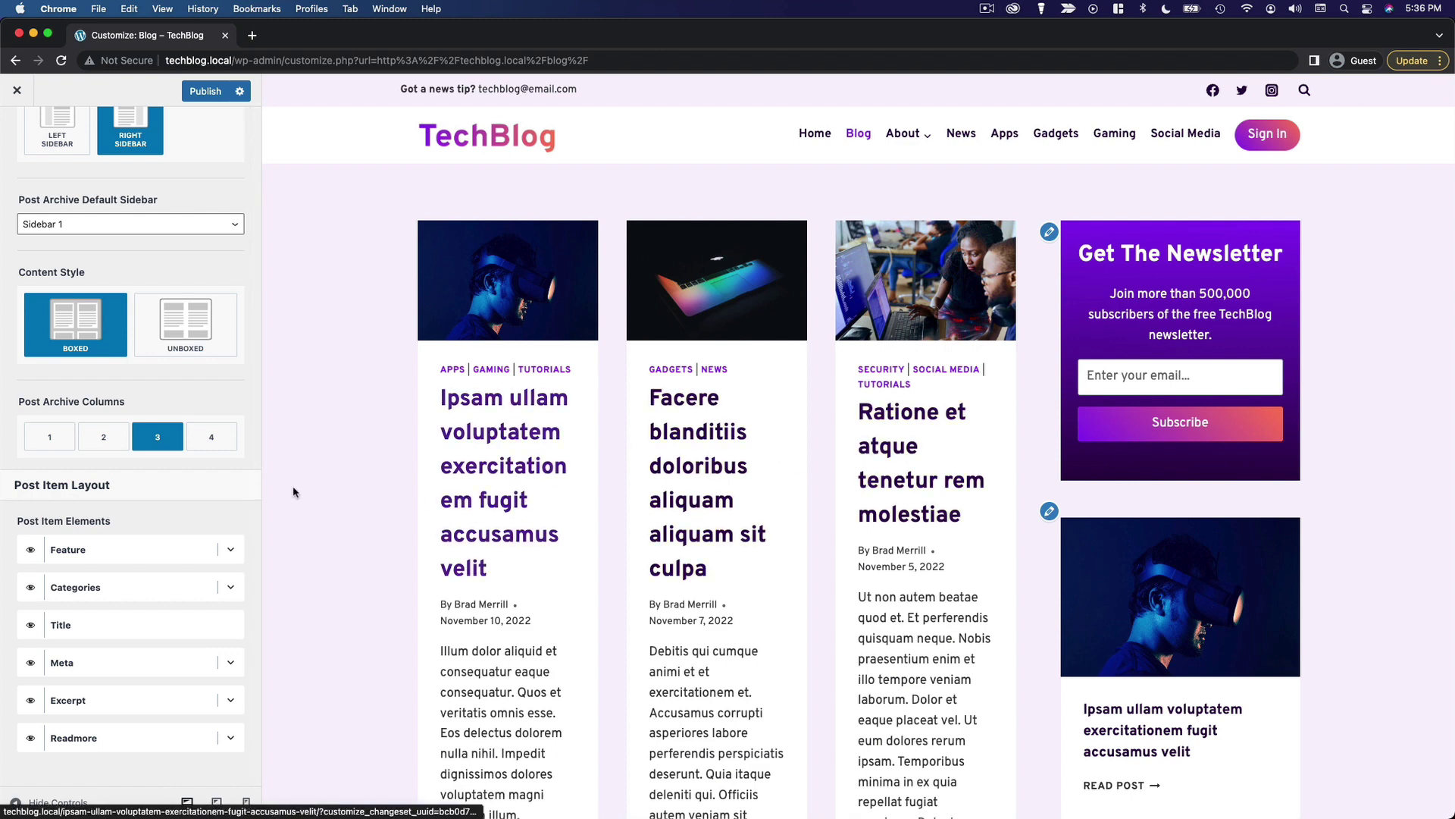
Set Post Archive Columns to 1 and Item Image Placement to Beside.
{"action": "left_click", "coordinate": [121, 443]}
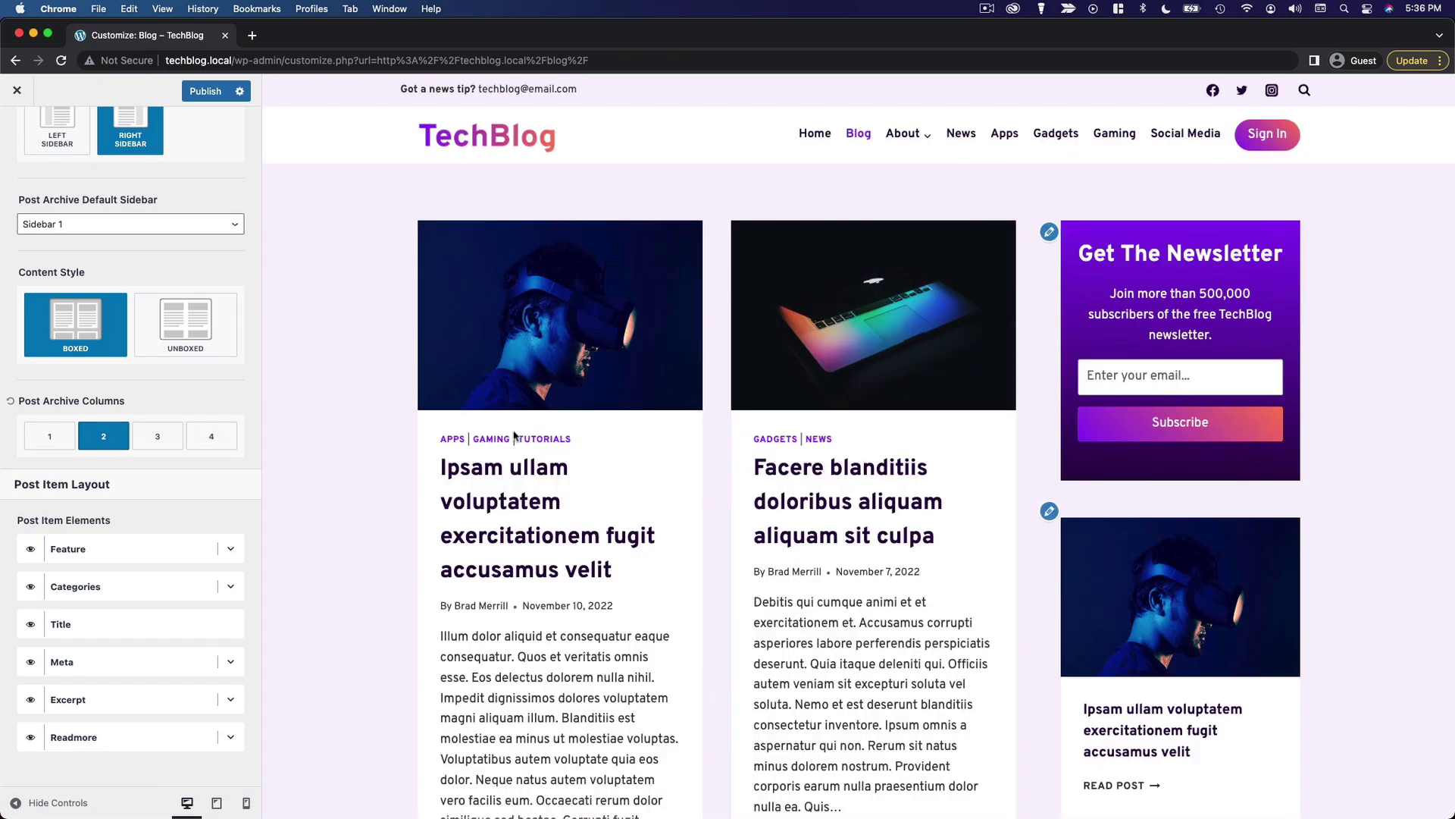
{"action": "scroll", "coordinate": [514, 437], "scroll_direction": "down", "scroll_amount": 4}
{"action": "scroll", "coordinate": [514, 437], "scroll_direction": "up", "scroll_amount": 4}
{"action": "left_click", "coordinate": [42, 438]}
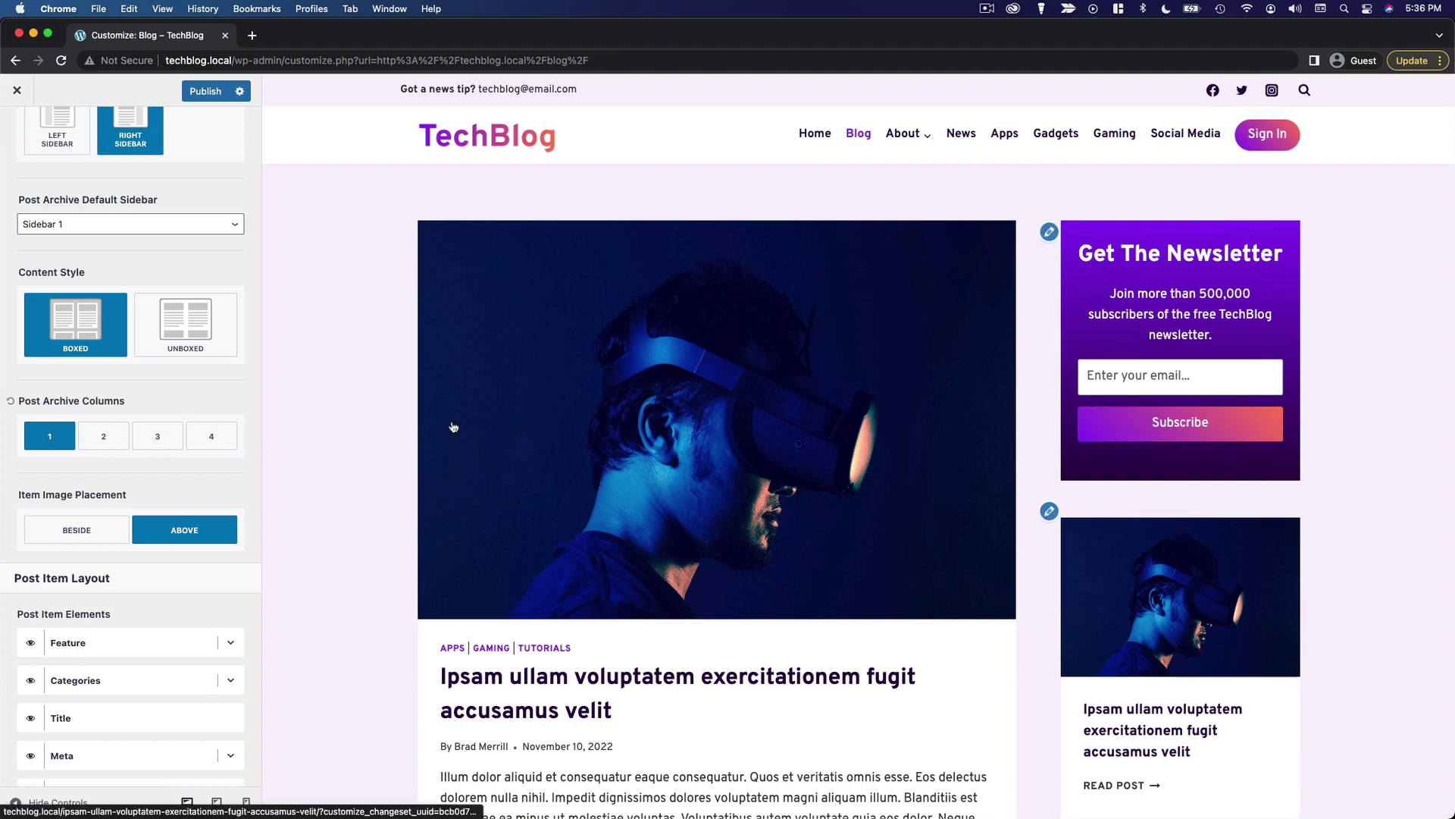
{"action": "scroll", "coordinate": [753, 396], "scroll_direction": "down", "scroll_amount": 5}
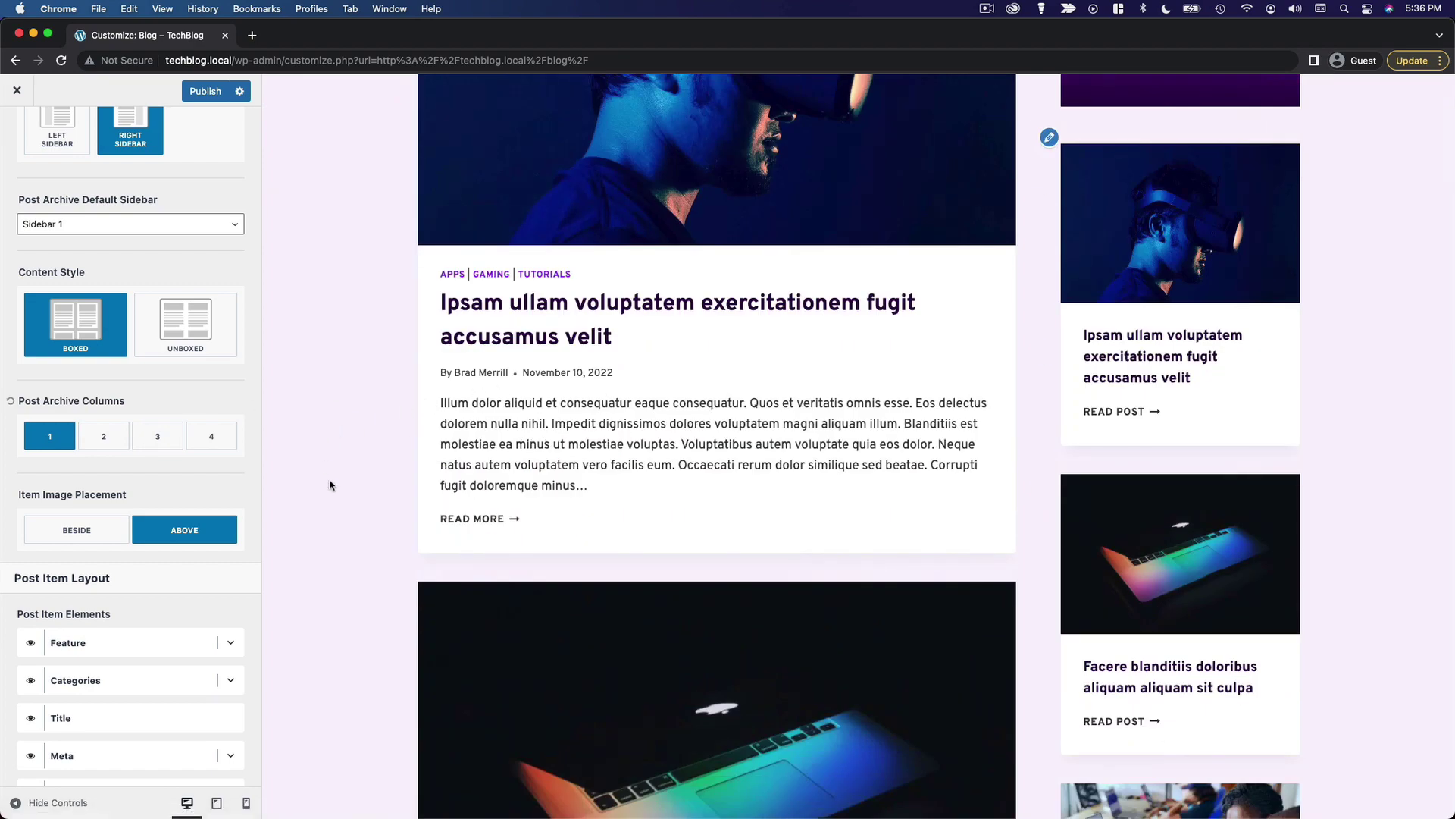
{"action": "scroll", "coordinate": [357, 482], "scroll_direction": "up", "scroll_amount": 5}
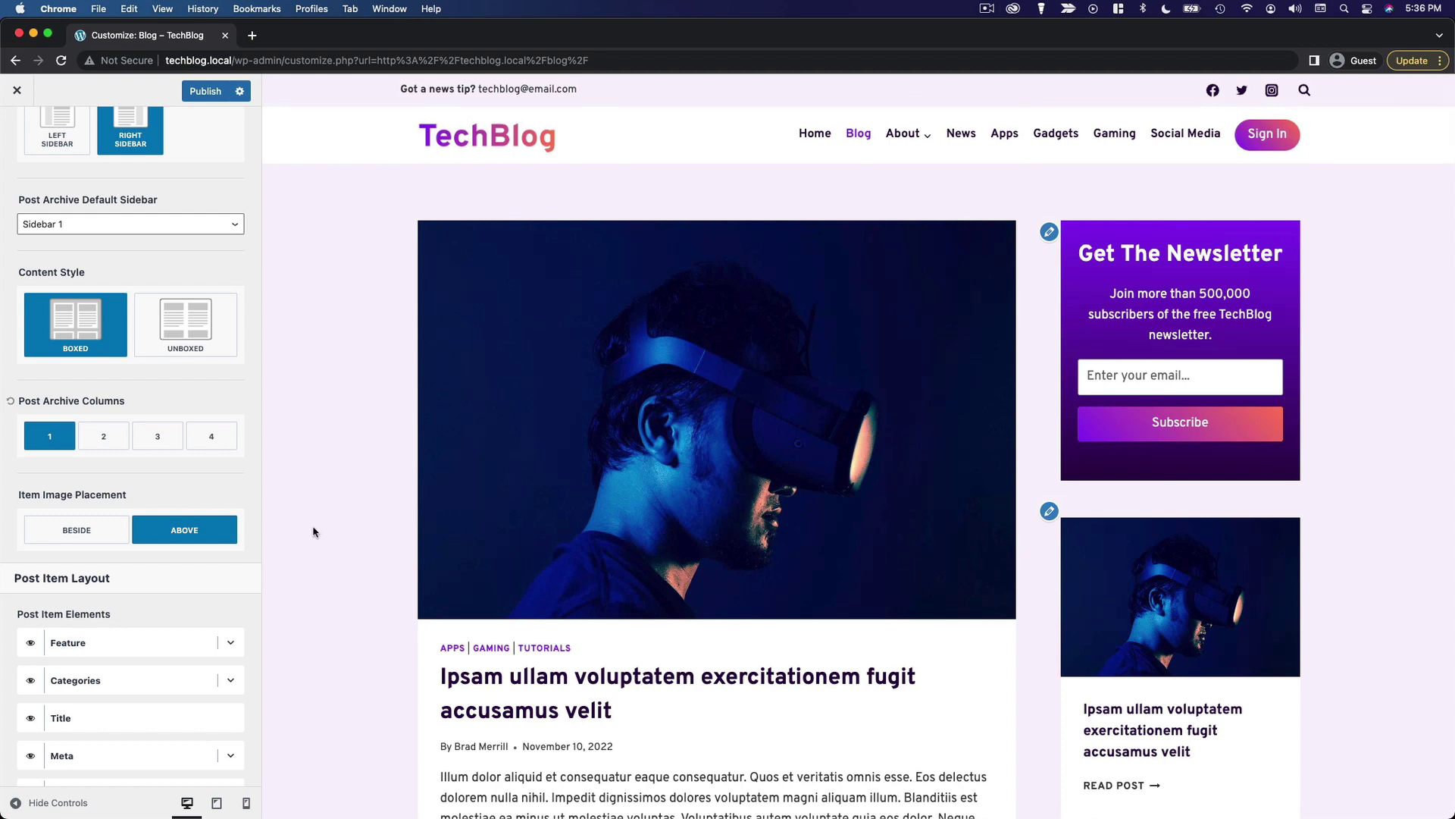
{"action": "left_click", "coordinate": [121, 533]}
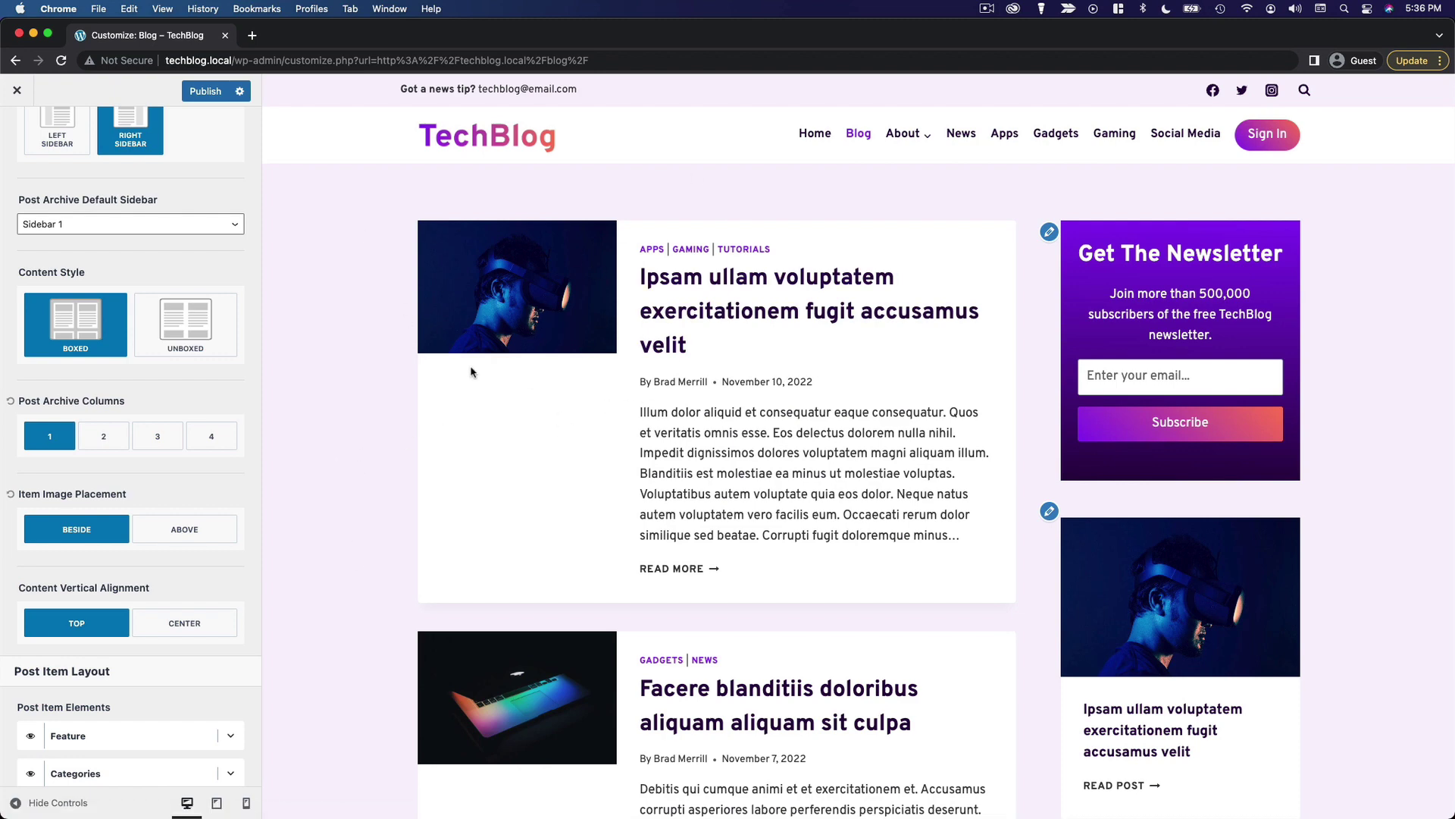
{"action": "scroll", "coordinate": [186, 523], "scroll_direction": "down", "scroll_amount": 5}
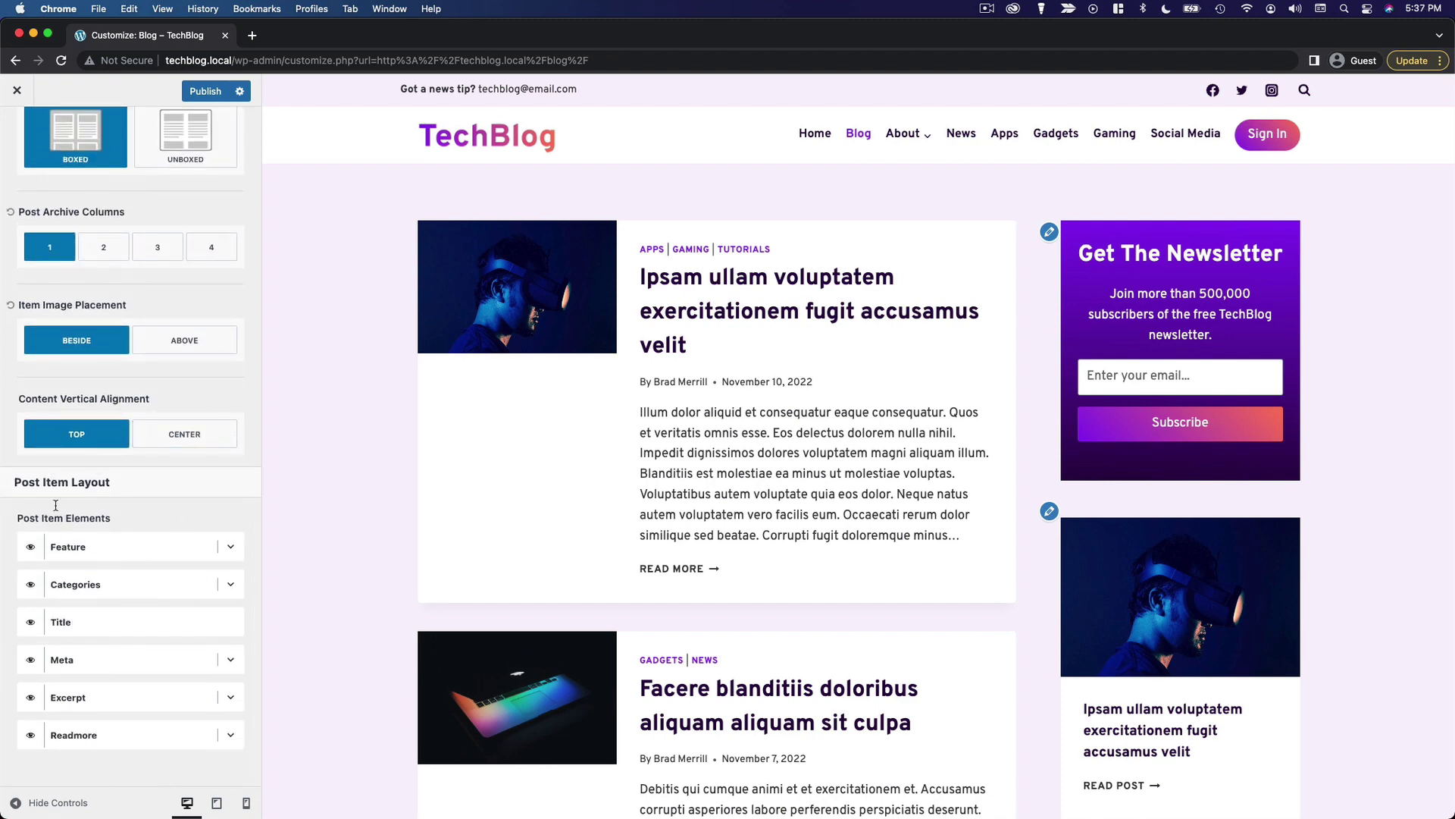
Under Post Item Layout > Feature, compare image ratios and set the Image Ratio to 2:3.
{"action": "left_click", "coordinate": [230, 546]}
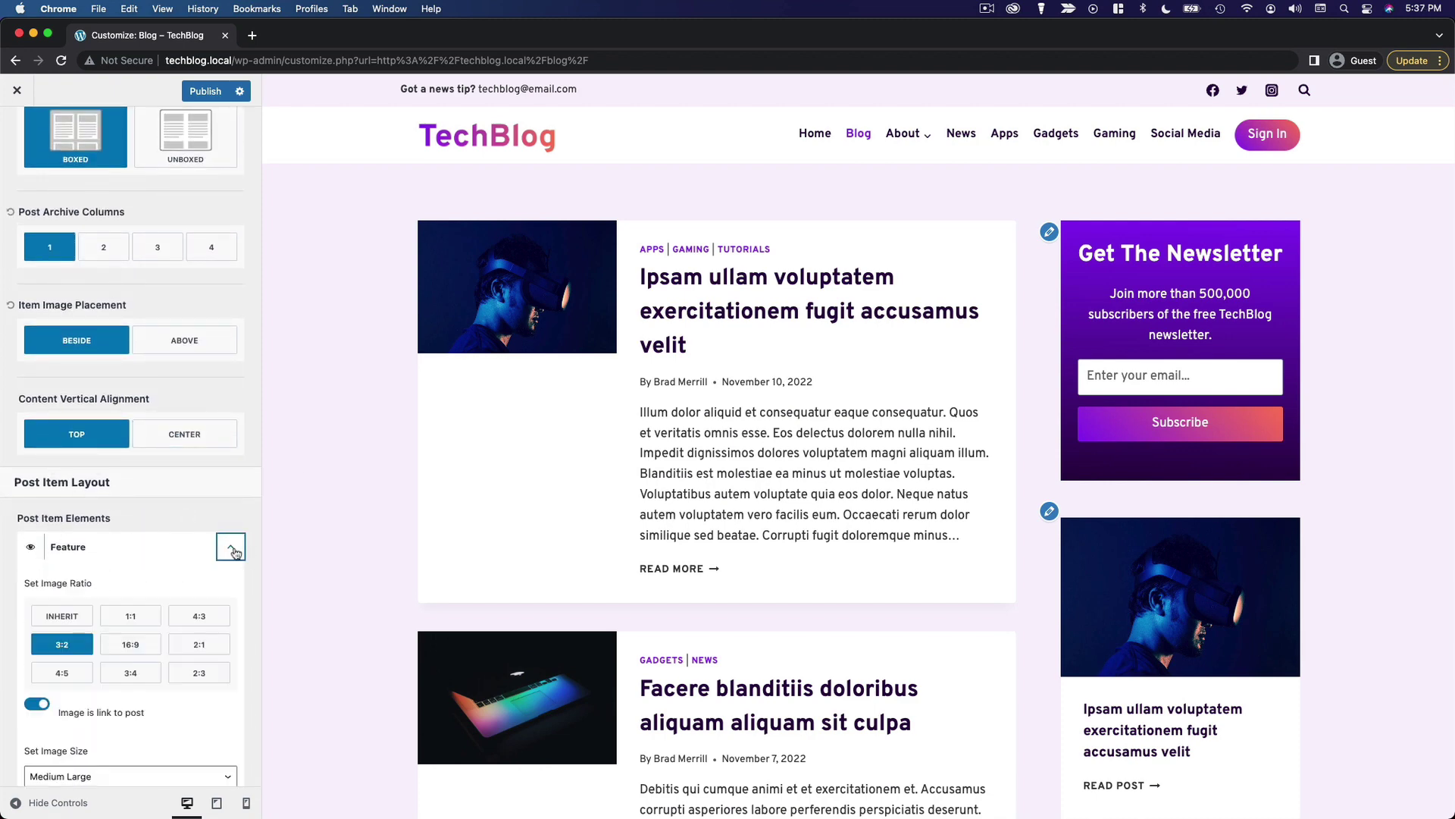
{"action": "scroll", "coordinate": [228, 545], "scroll_direction": "down", "scroll_amount": 2}
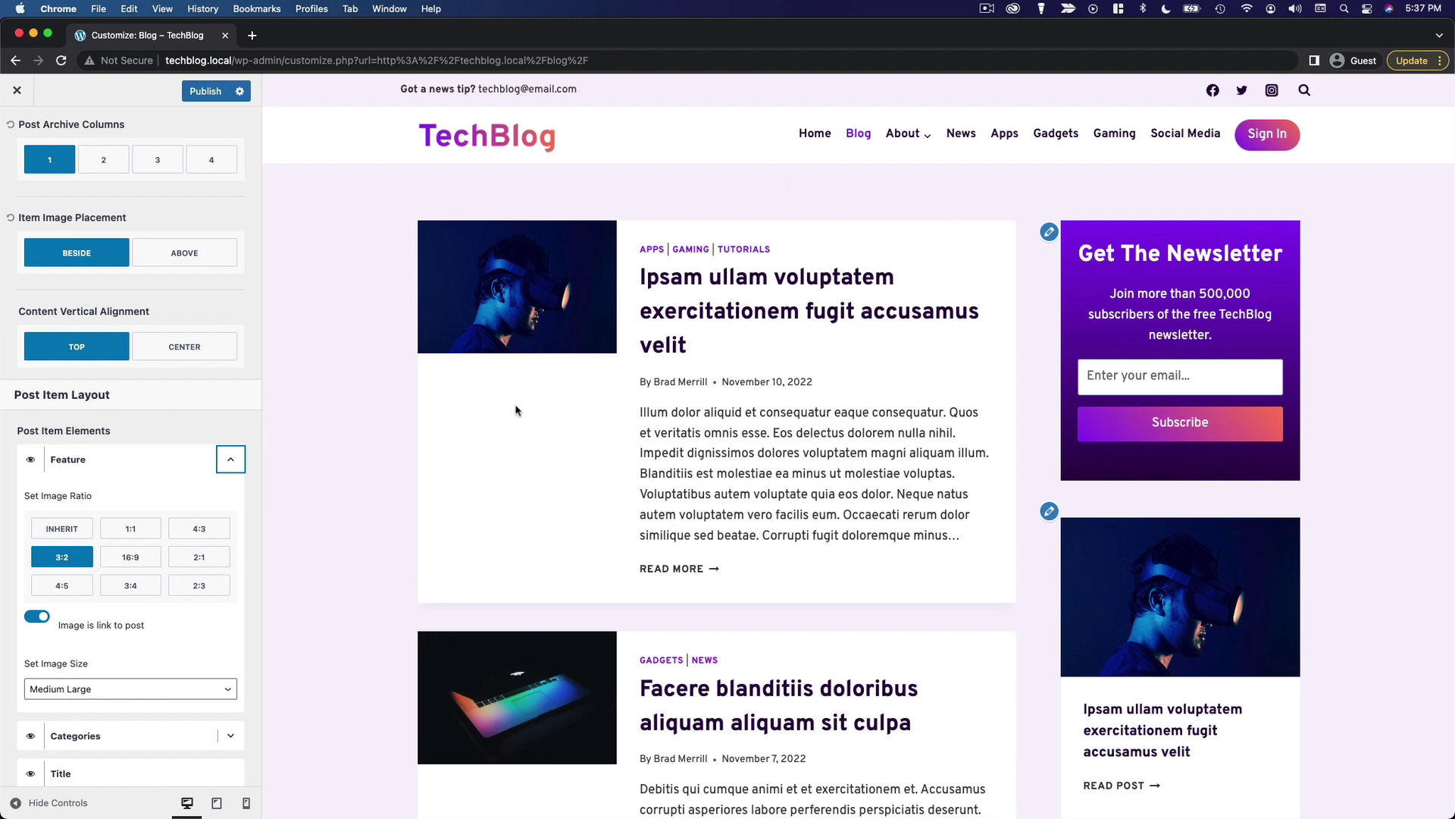
{"action": "left_click", "coordinate": [130, 531]}
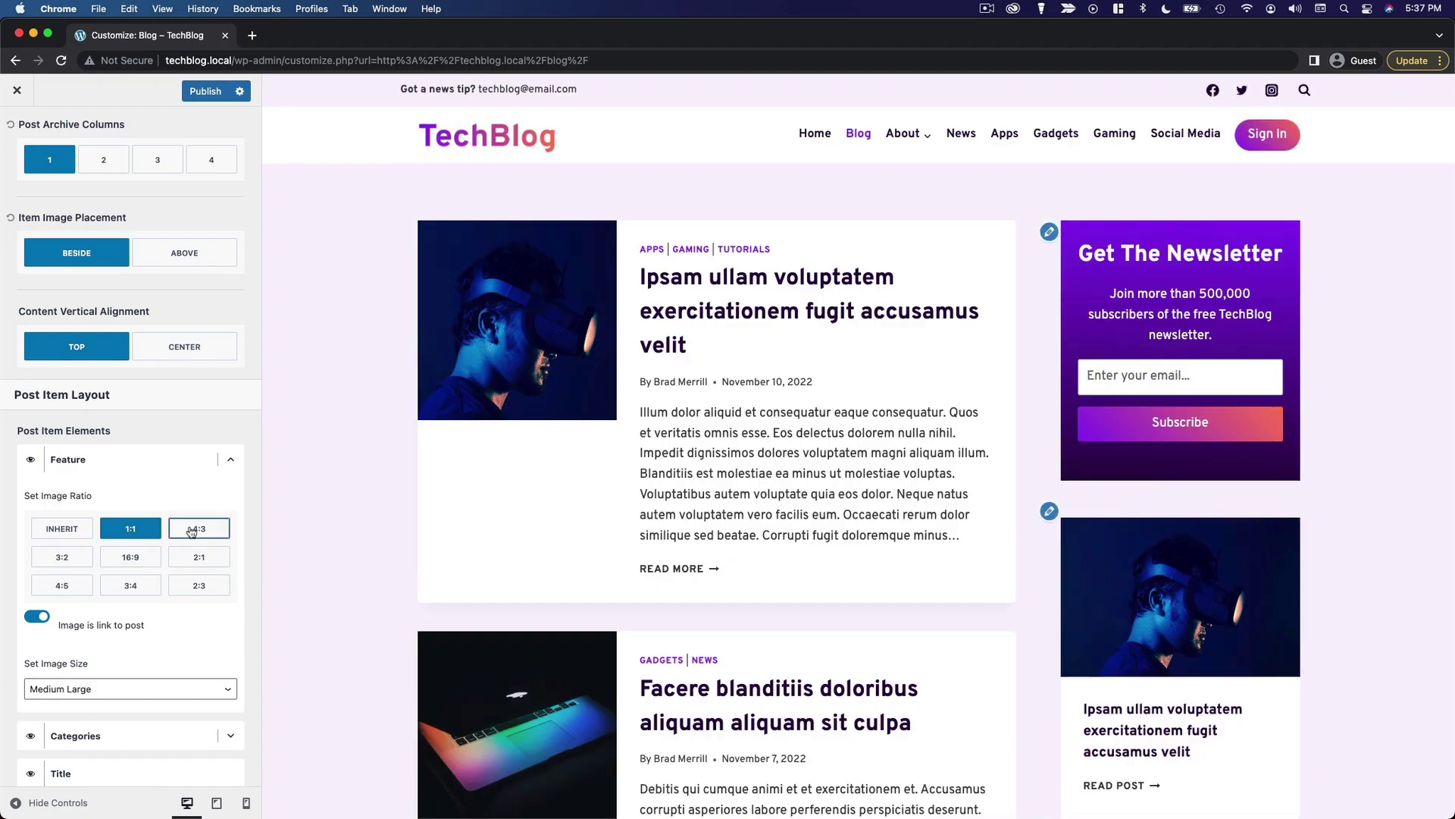
{"action": "left_click", "coordinate": [191, 530]}
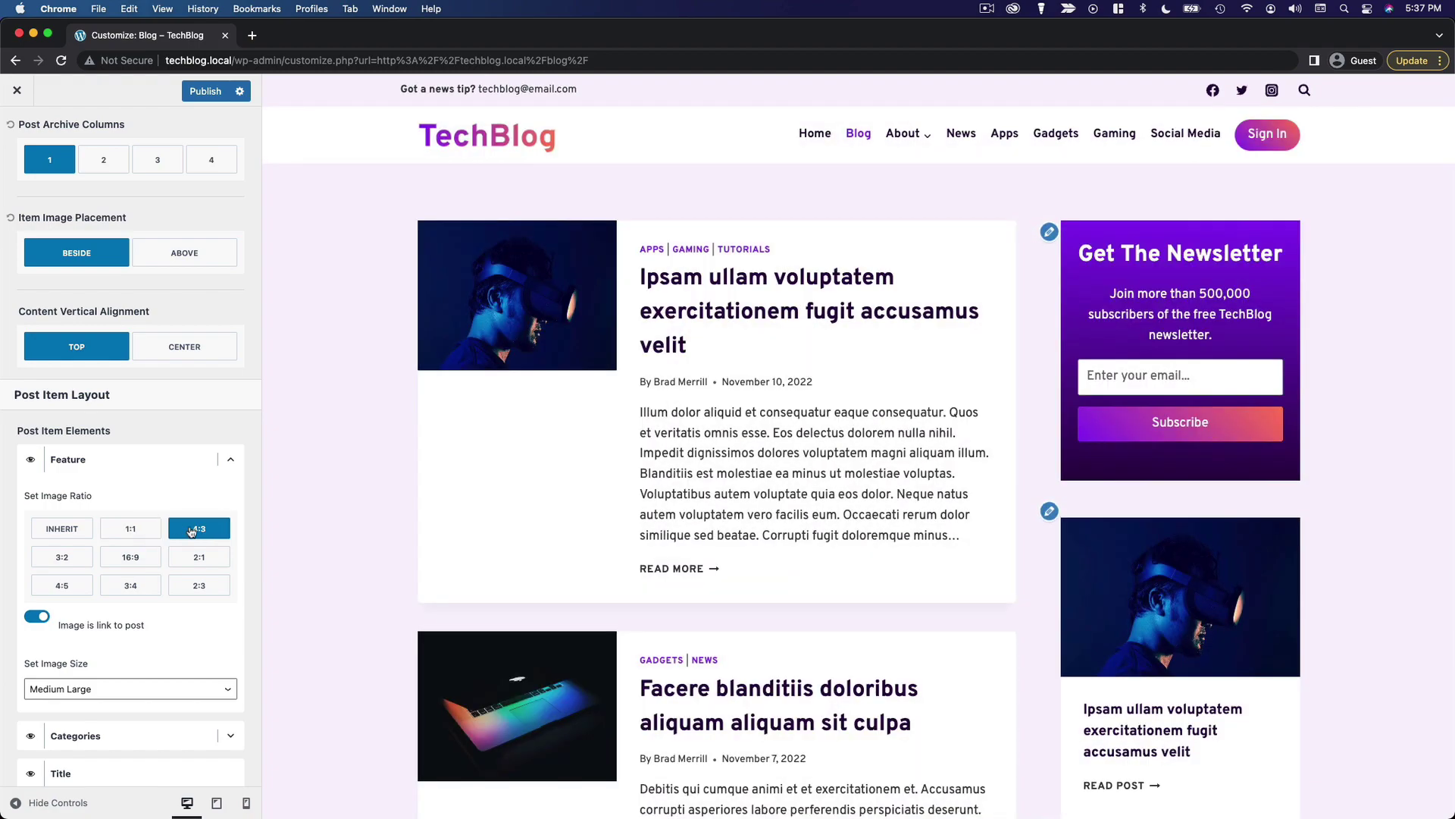
{"action": "left_click", "coordinate": [63, 558]}
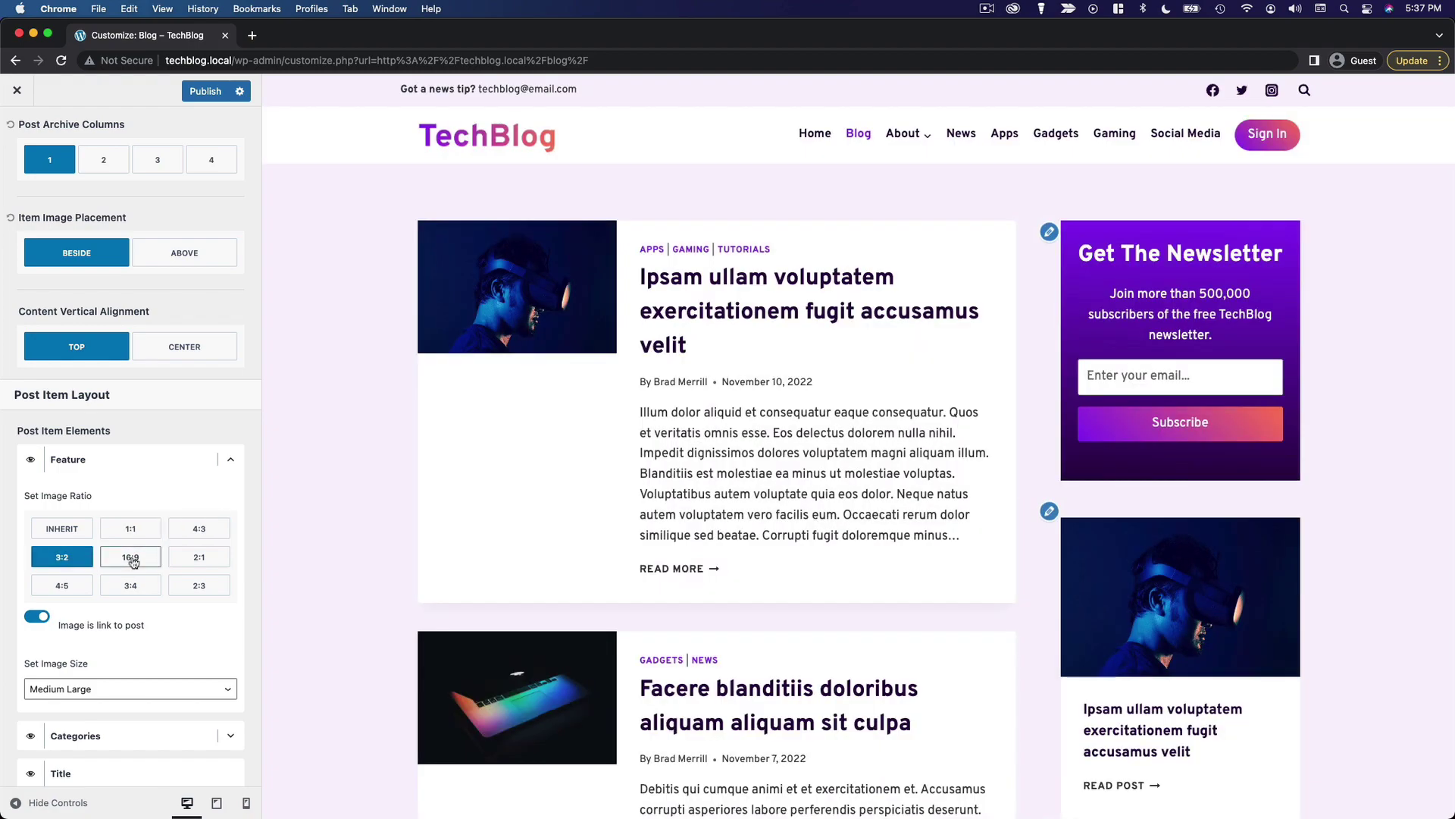
{"action": "left_click", "coordinate": [131, 559]}
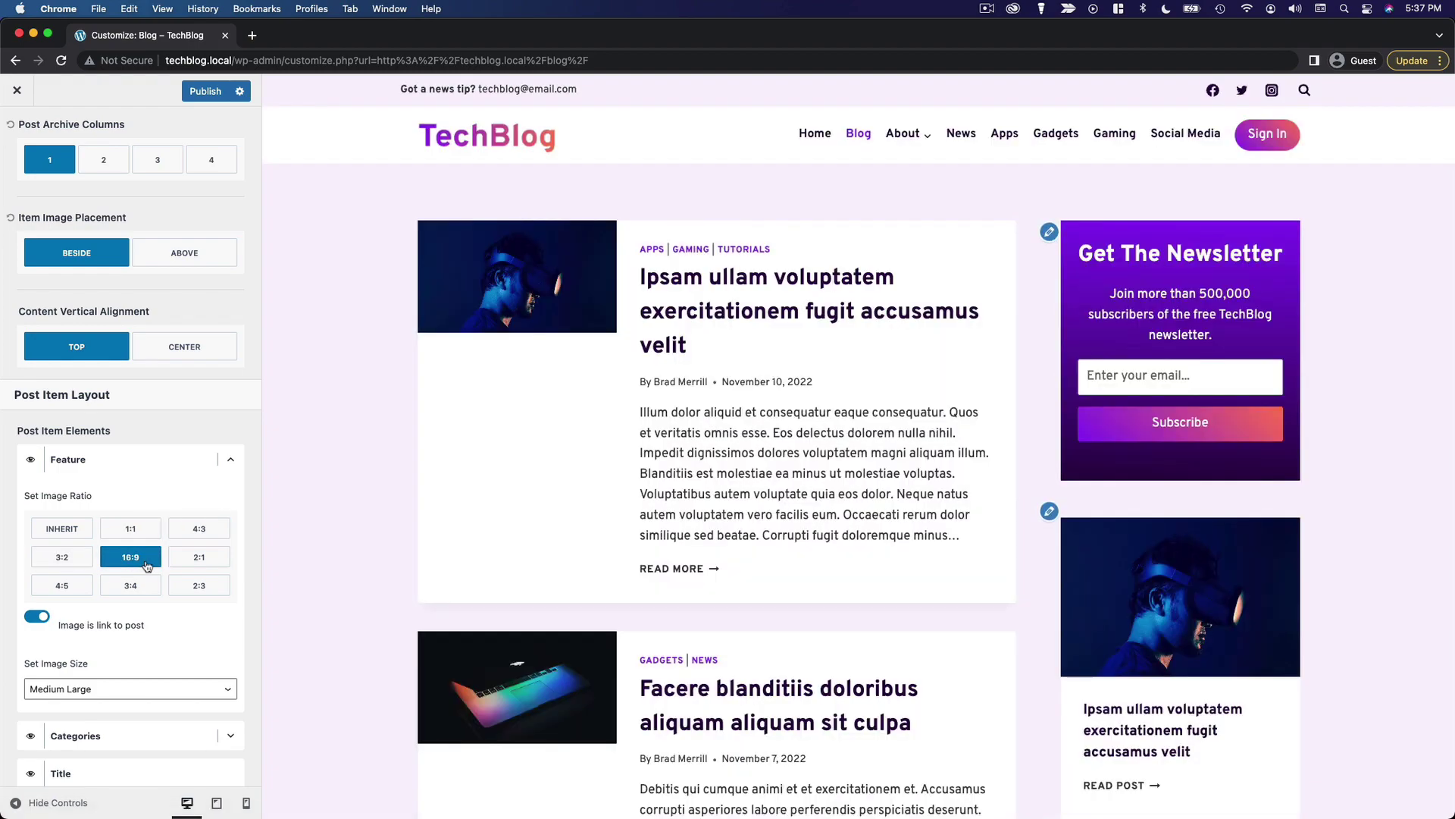
{"action": "left_click", "coordinate": [196, 558]}
{"action": "left_click", "coordinate": [69, 585]}
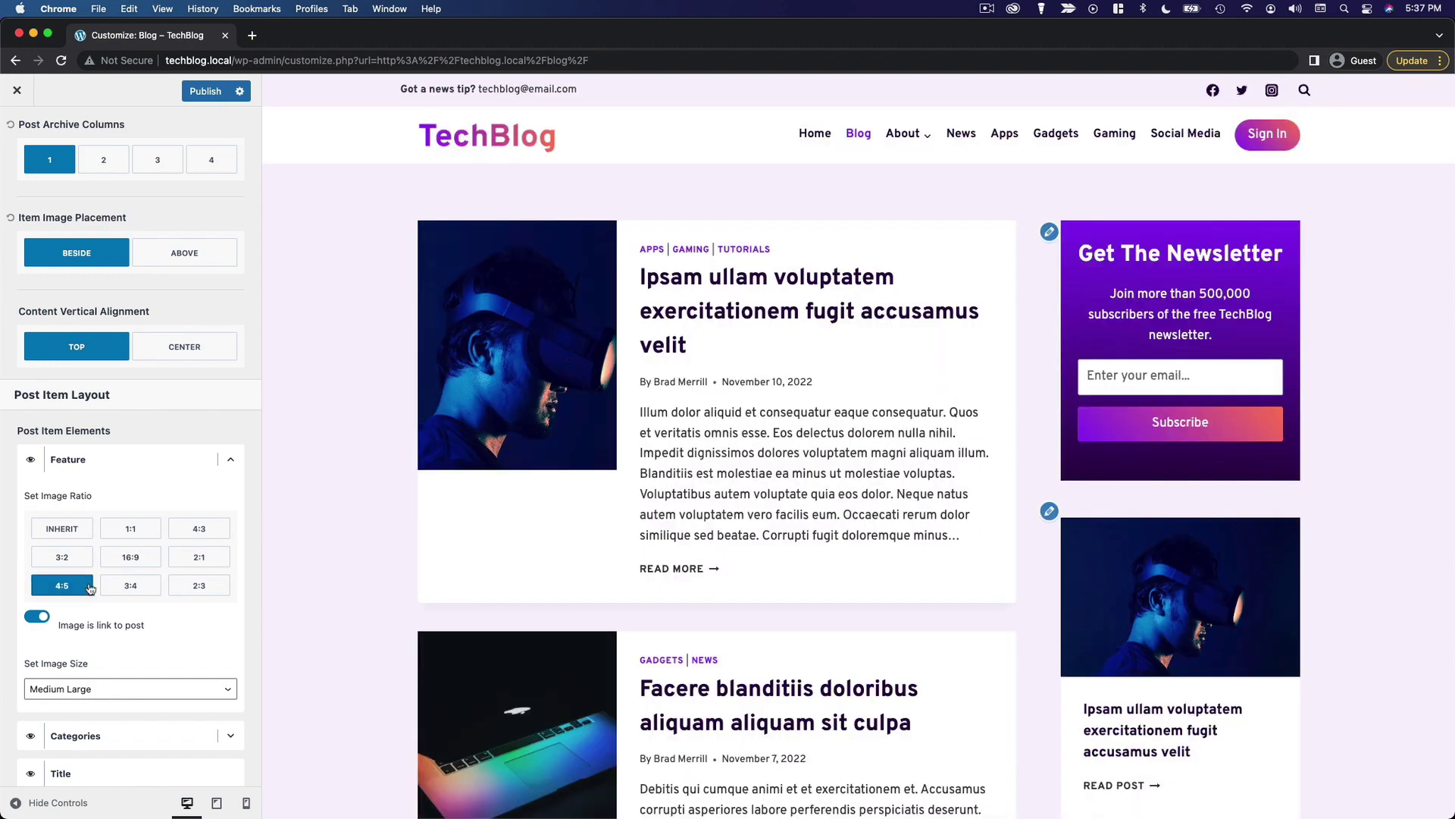
{"action": "left_click", "coordinate": [144, 585]}
{"action": "left_click", "coordinate": [199, 585]}
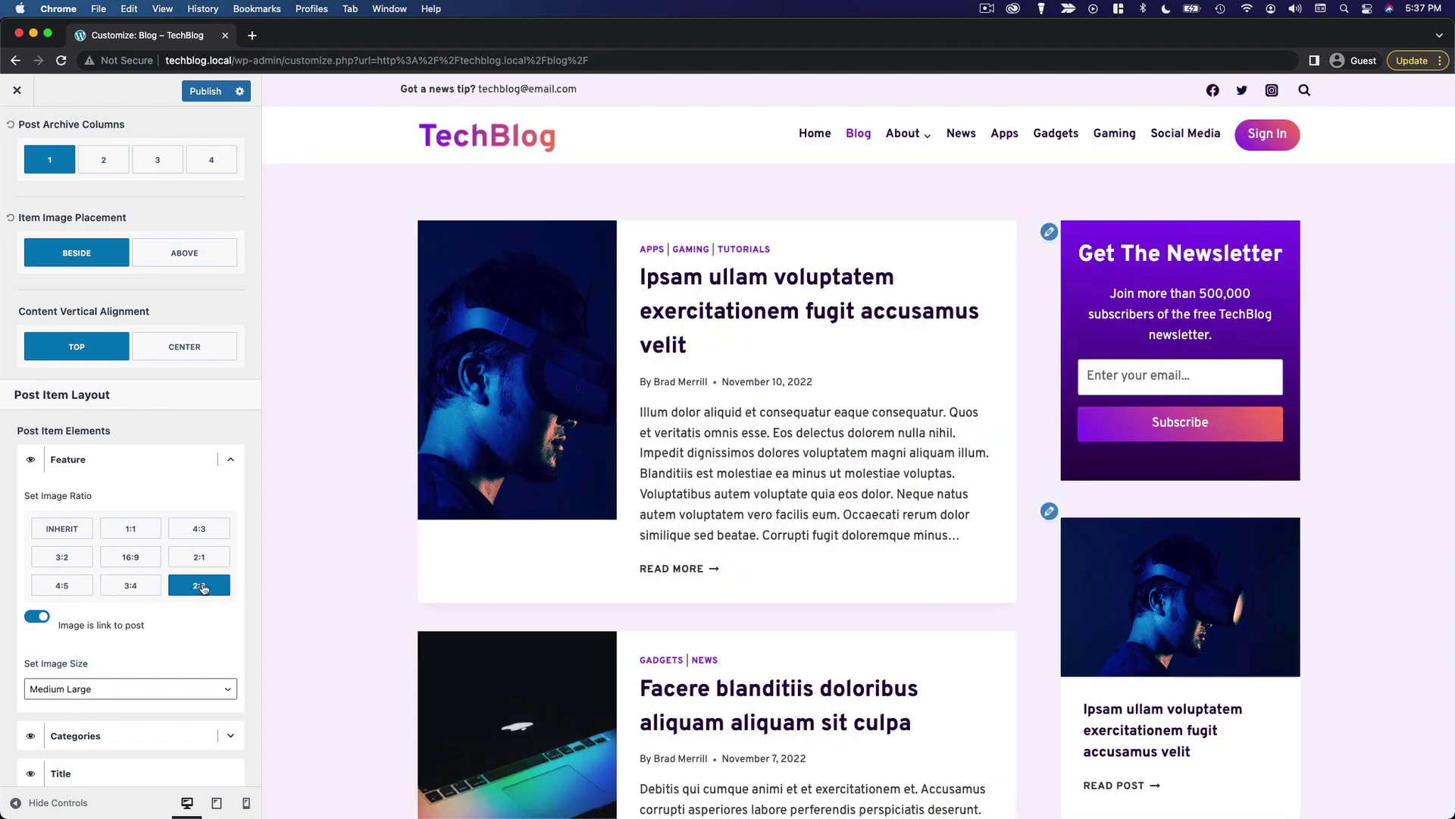
{"action": "scroll", "coordinate": [260, 505], "scroll_direction": "down", "scroll_amount": 2}
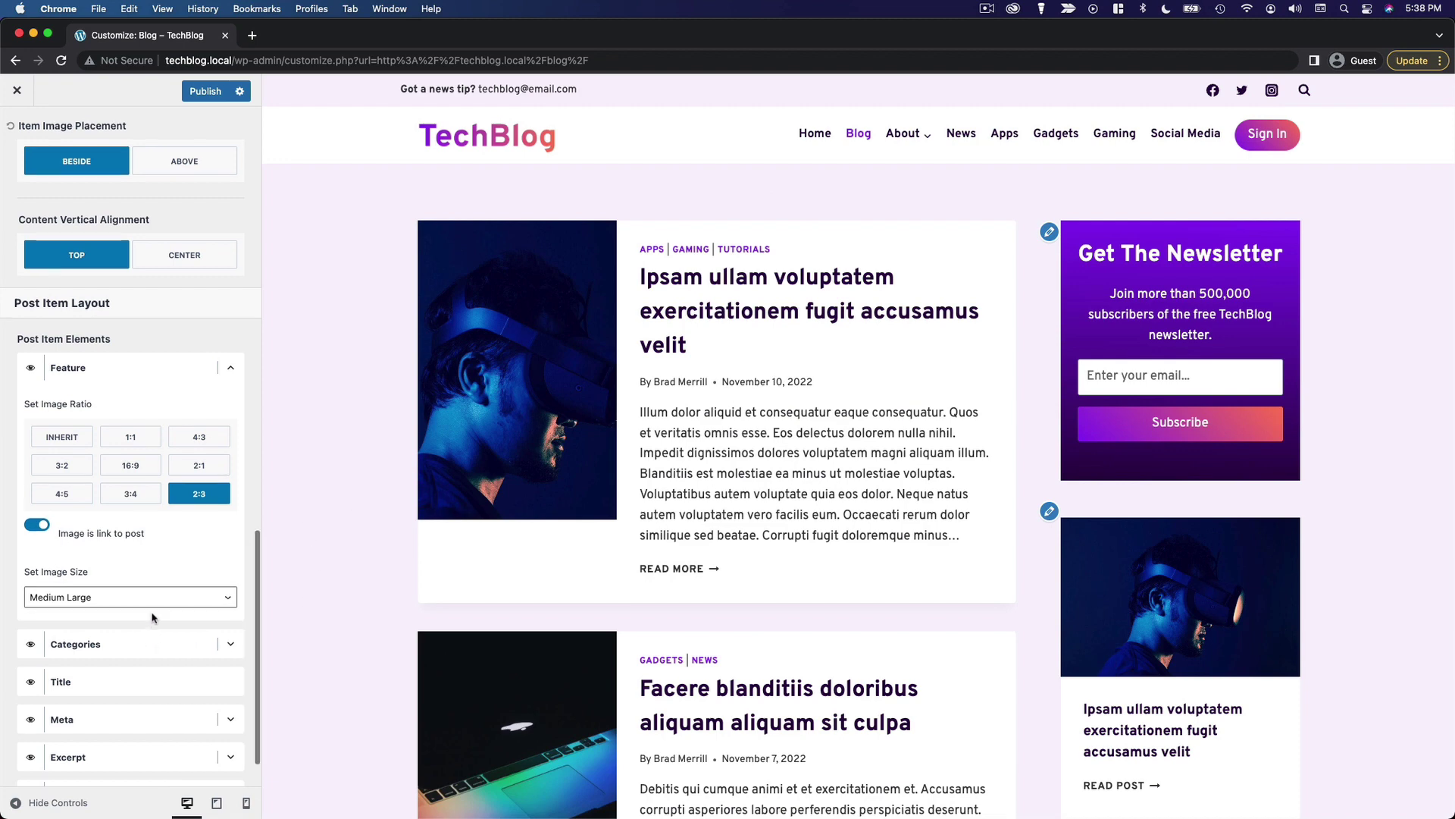
{"action": "scroll", "coordinate": [231, 723], "scroll_direction": "down", "scroll_amount": 1}
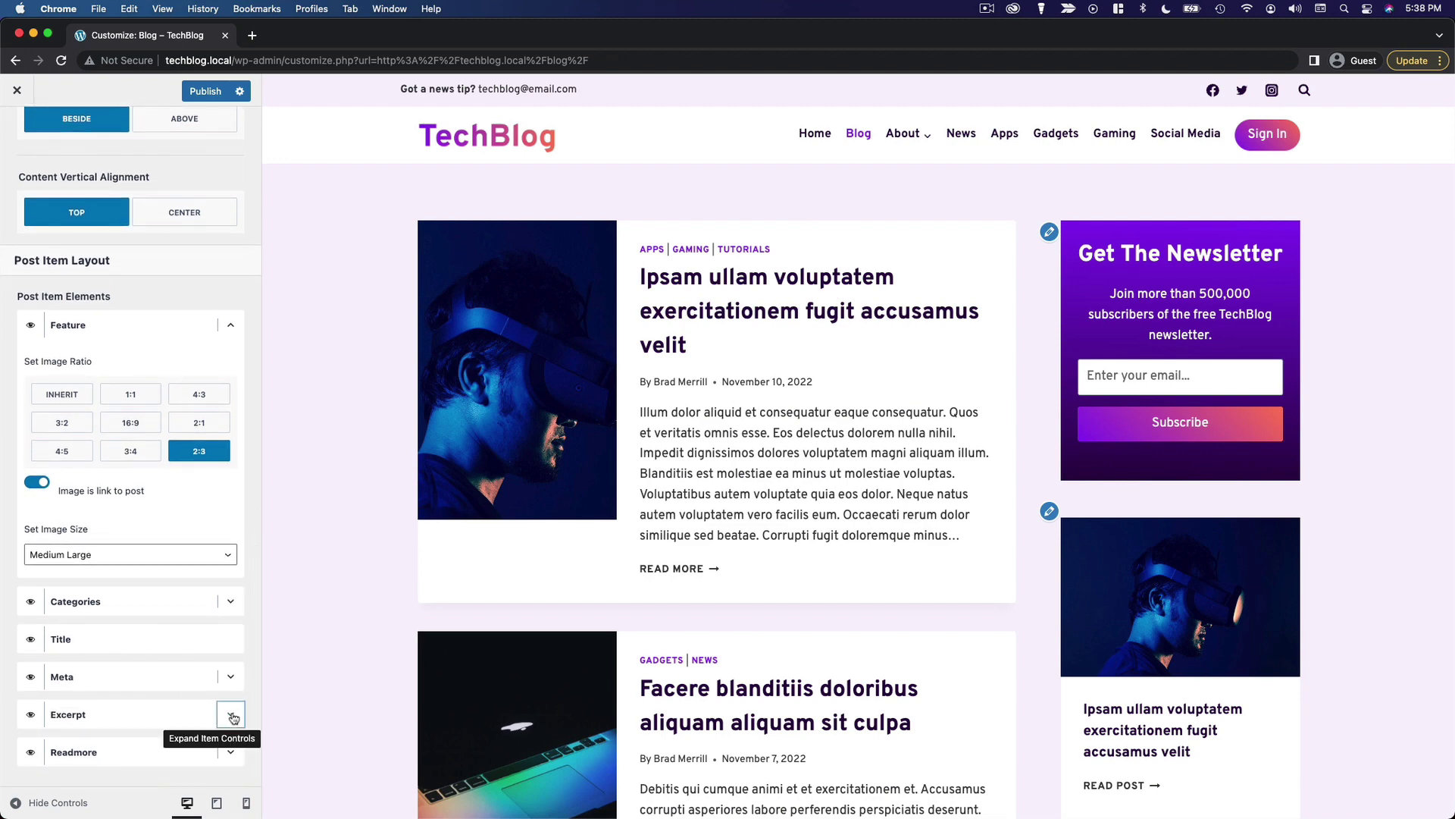
Cut the Excerpt Word Count from 55 to about 25, then fine-tune it down to 20.
{"action": "left_click", "coordinate": [233, 717]}
{"action": "scroll", "coordinate": [232, 717], "scroll_direction": "down", "scroll_amount": 3}
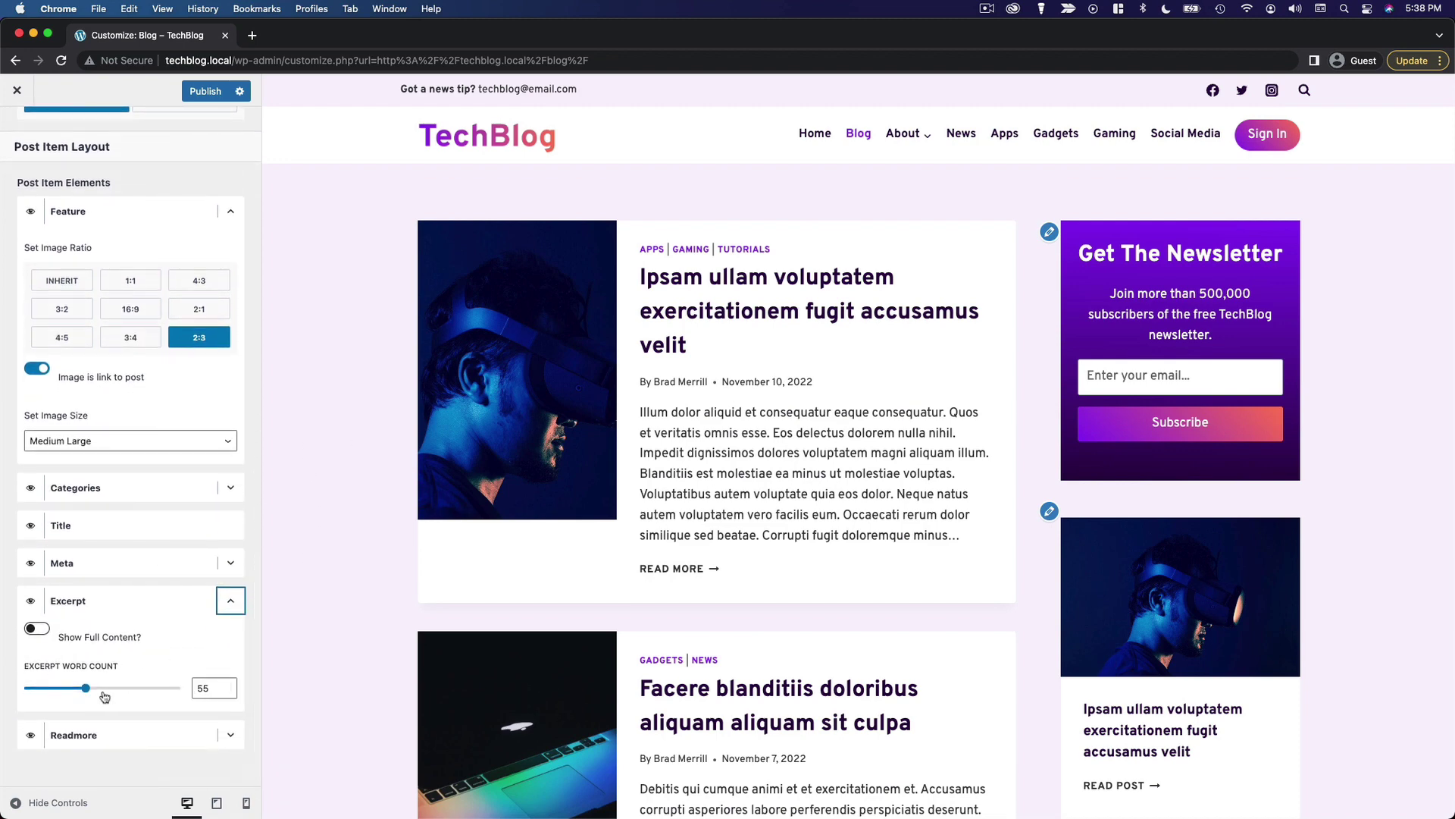
{"action": "left_click_drag", "start_coordinate": [87, 692], "coordinate": [51, 689]}
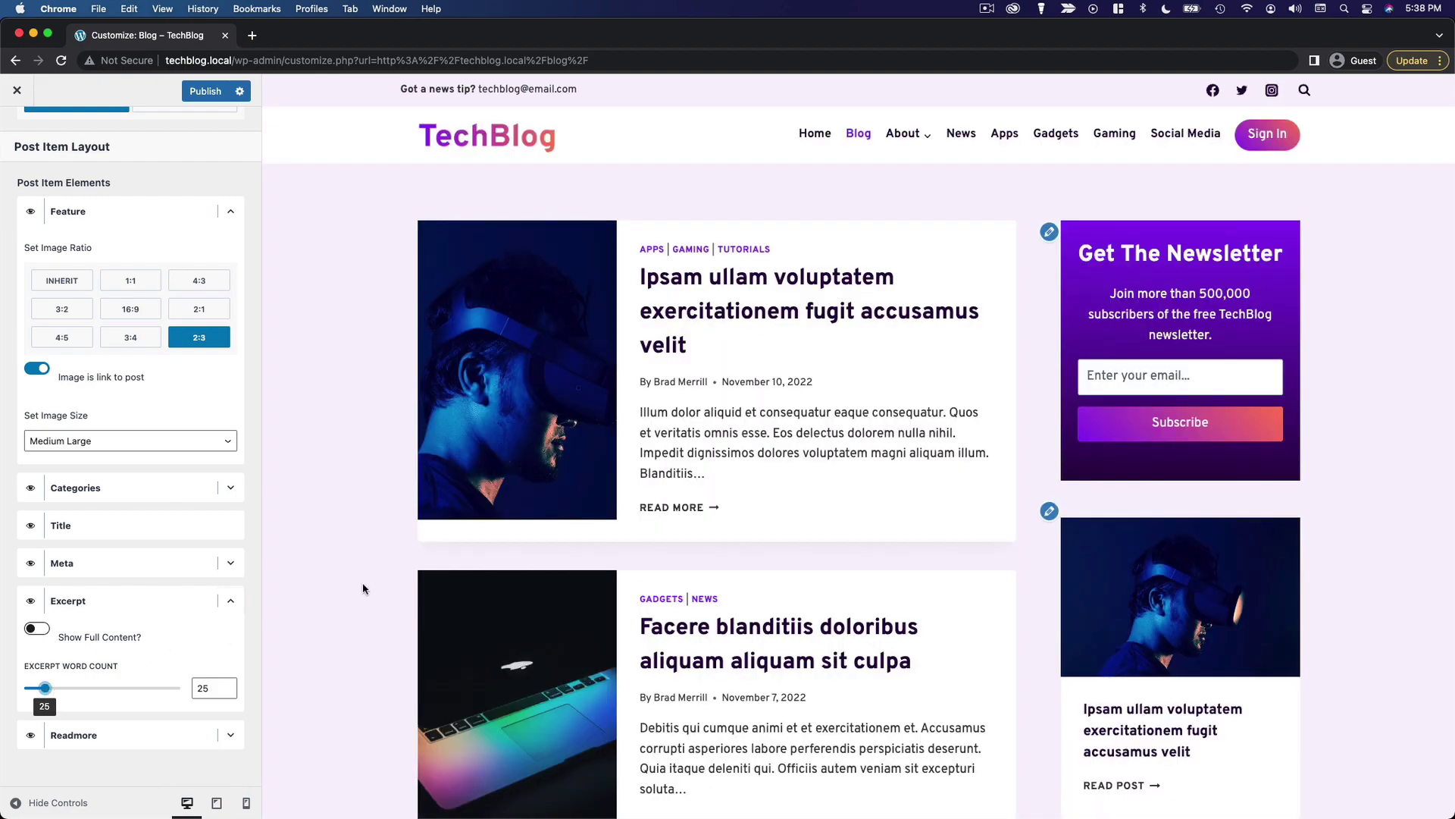
{"action": "scroll", "coordinate": [334, 493], "scroll_direction": "down", "scroll_amount": 20}
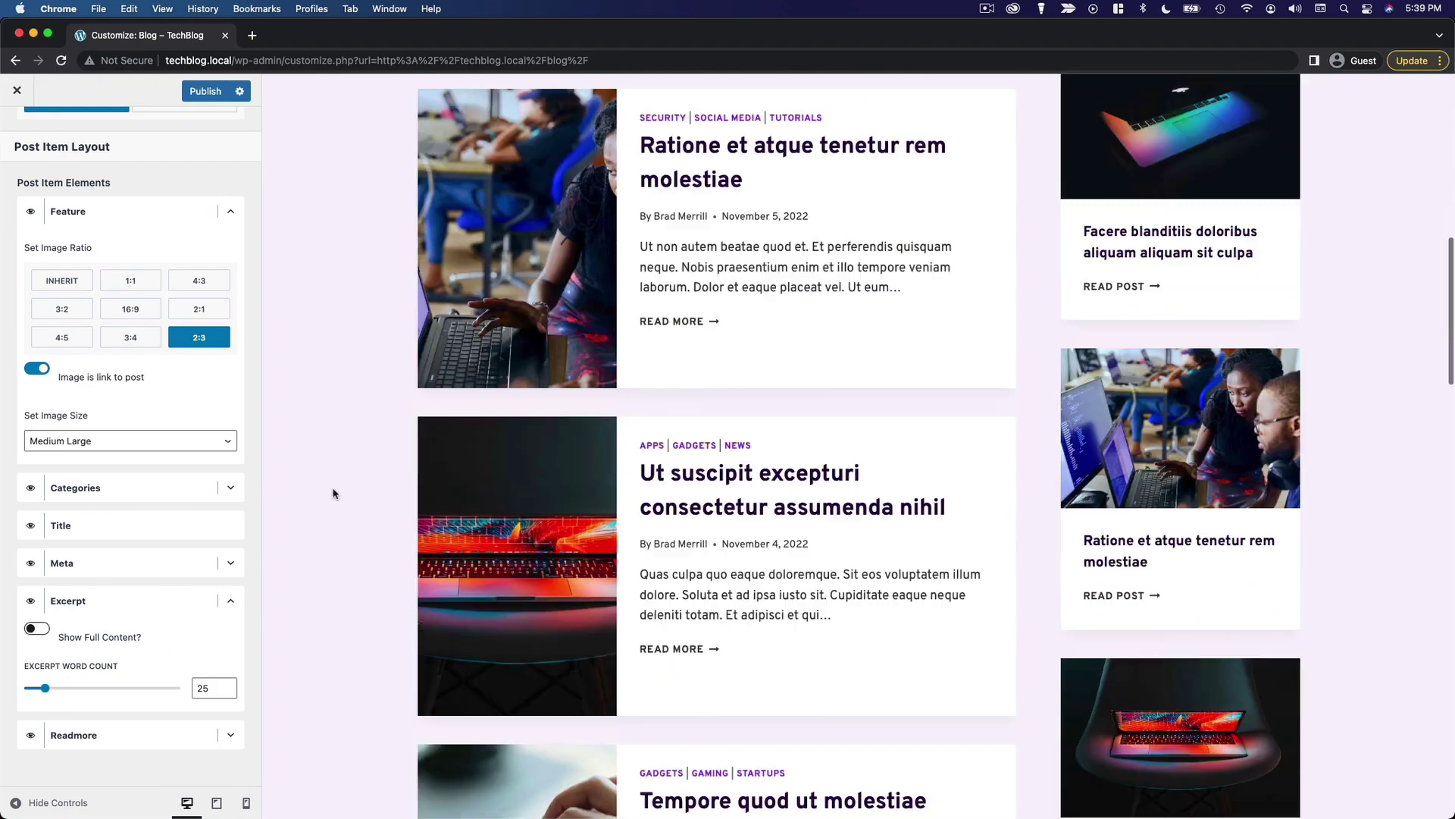
{"action": "scroll", "coordinate": [333, 494], "scroll_direction": "up", "scroll_amount": 20}
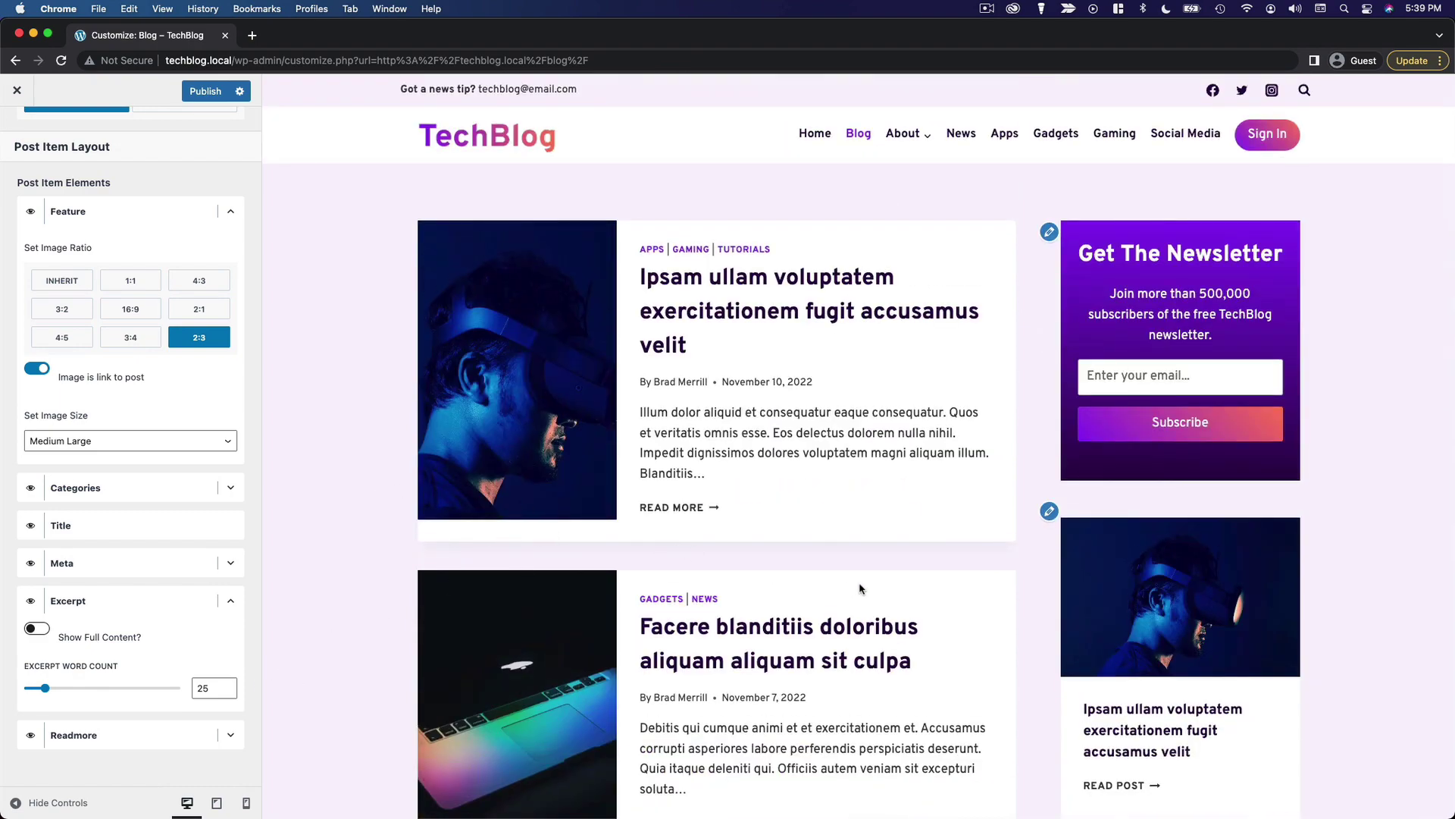
{"action": "scroll", "coordinate": [860, 589], "scroll_direction": "down", "scroll_amount": 1}
{"action": "scroll", "coordinate": [758, 576], "scroll_direction": "up", "scroll_amount": 1}
{"action": "left_click", "coordinate": [226, 692]}
{"action": "left_click", "coordinate": [225, 692]}
{"action": "left_click", "coordinate": [226, 692]}
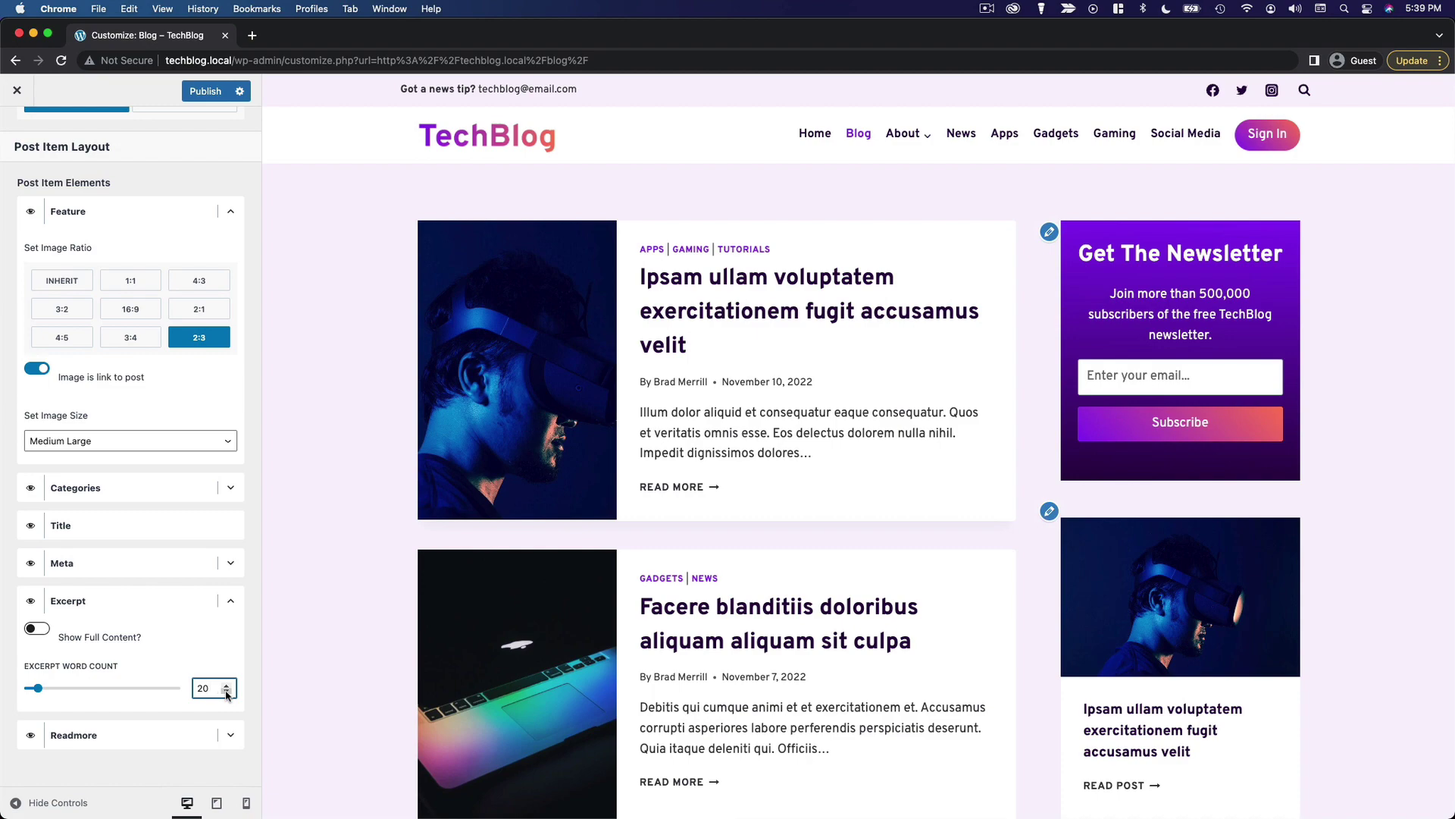
{"action": "left_click", "coordinate": [310, 626]}
{"action": "scroll", "coordinate": [357, 604], "scroll_direction": "down", "scroll_amount": 10}
{"action": "scroll", "coordinate": [359, 604], "scroll_direction": "down", "scroll_amount": 15}
{"action": "scroll", "coordinate": [359, 604], "scroll_direction": "down", "scroll_amount": 10}
{"action": "scroll", "coordinate": [360, 604], "scroll_direction": "down", "scroll_amount": 5}
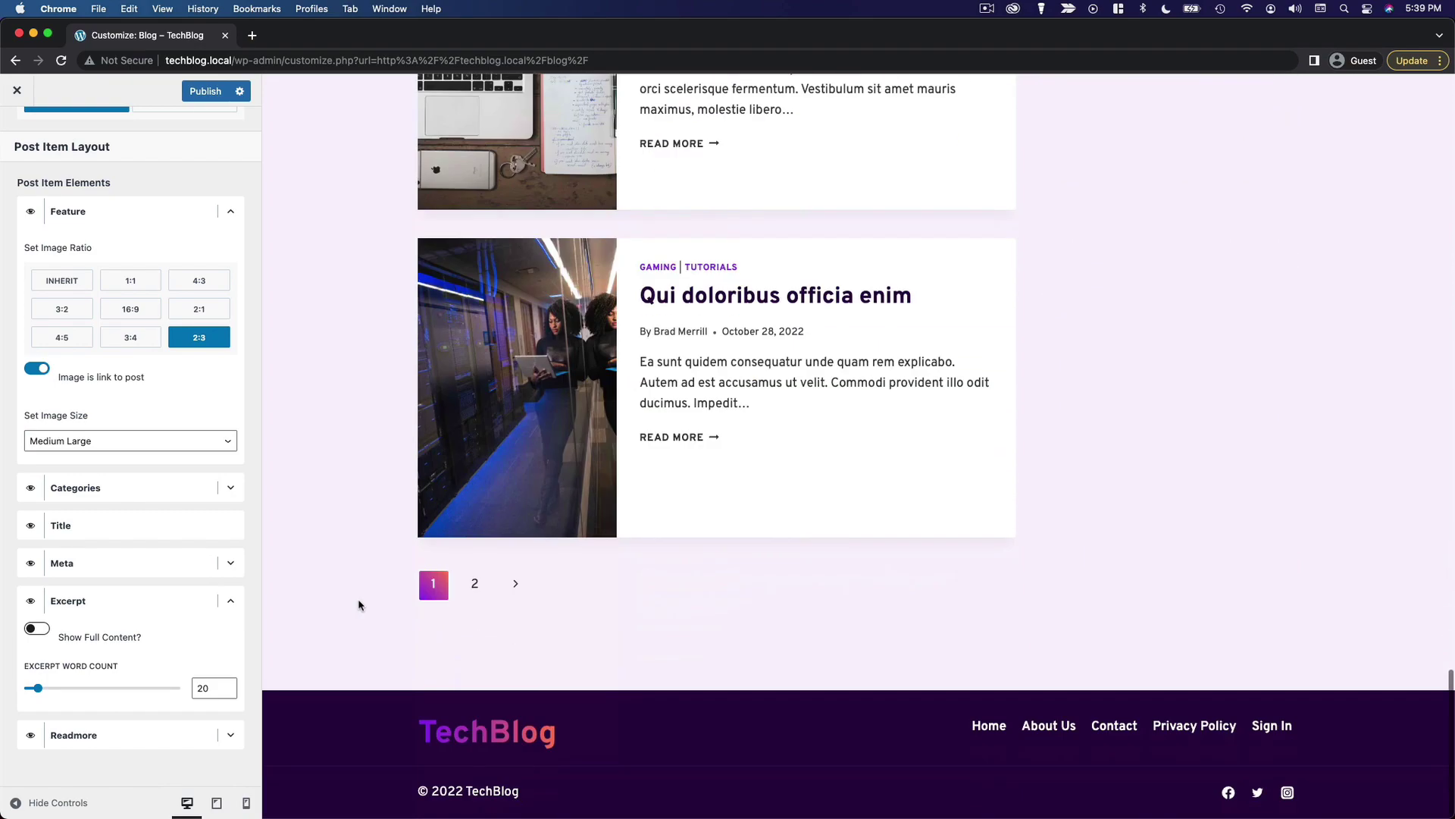
{"action": "scroll", "coordinate": [359, 604], "scroll_direction": "up", "scroll_amount": 15}
{"action": "scroll", "coordinate": [359, 604], "scroll_direction": "up", "scroll_amount": 10}
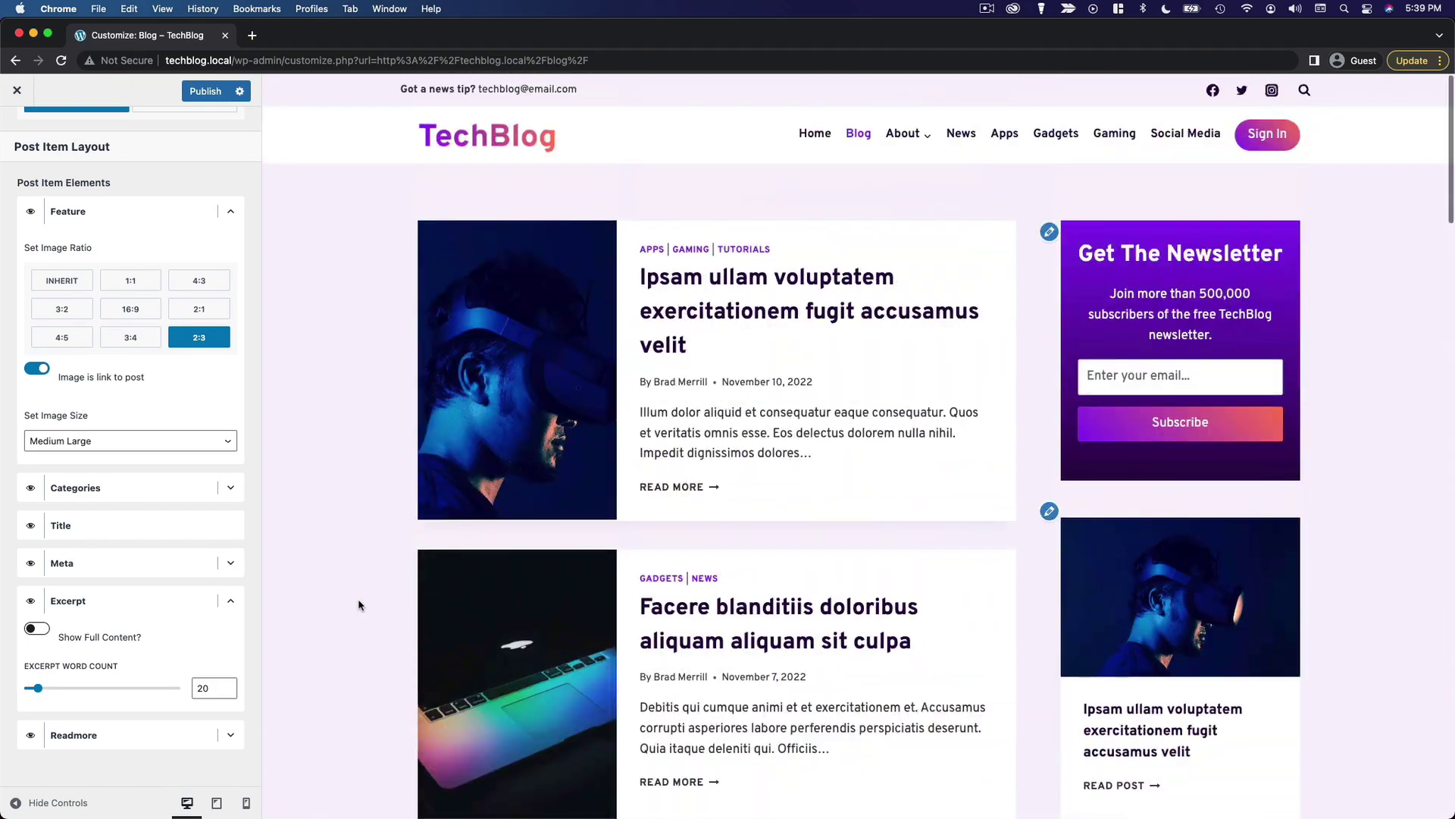
Preview the •, / and | category dividers, settling back on the vertical bar.
{"action": "left_click", "coordinate": [231, 488]}
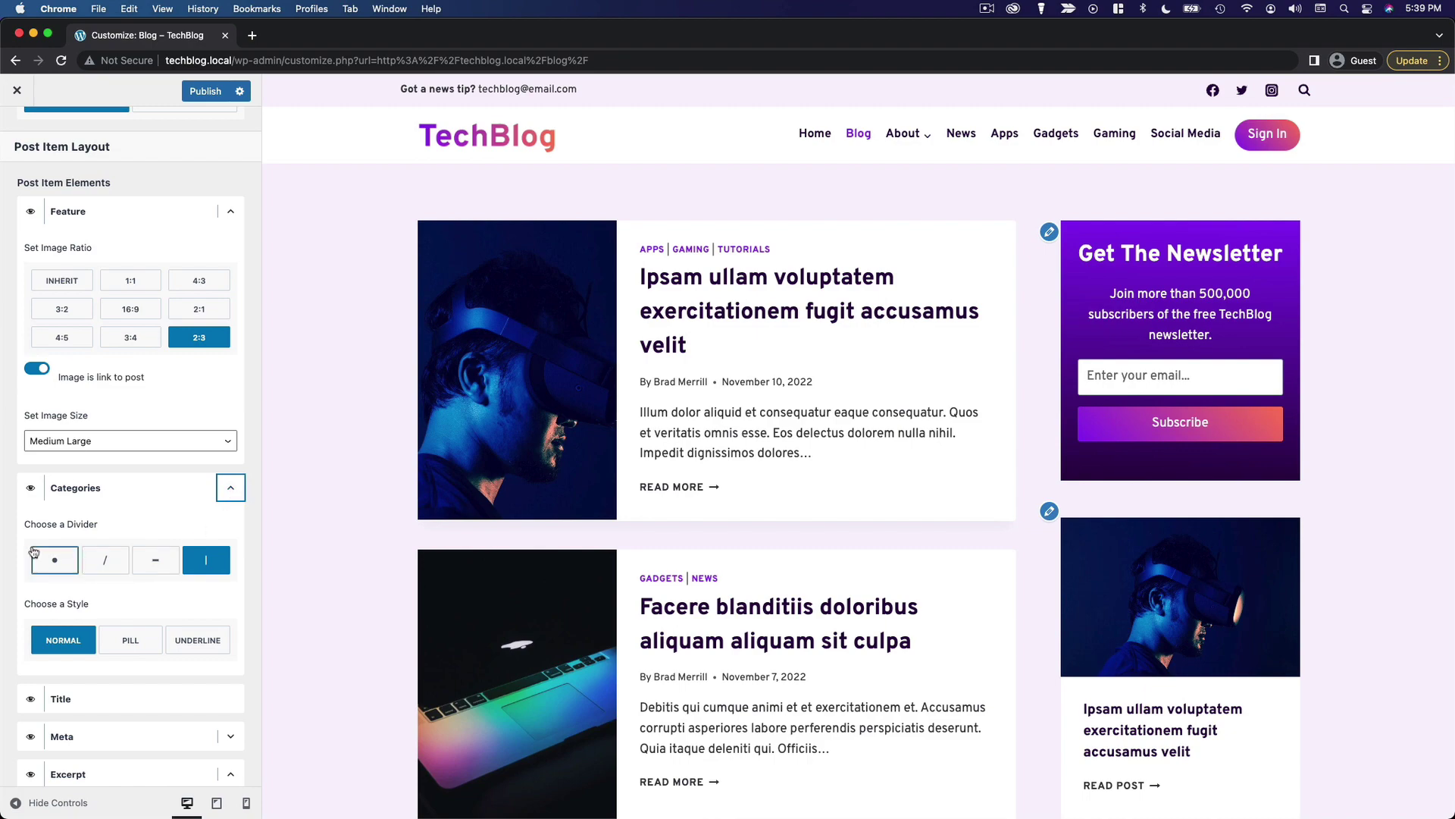
{"action": "left_click", "coordinate": [55, 561]}
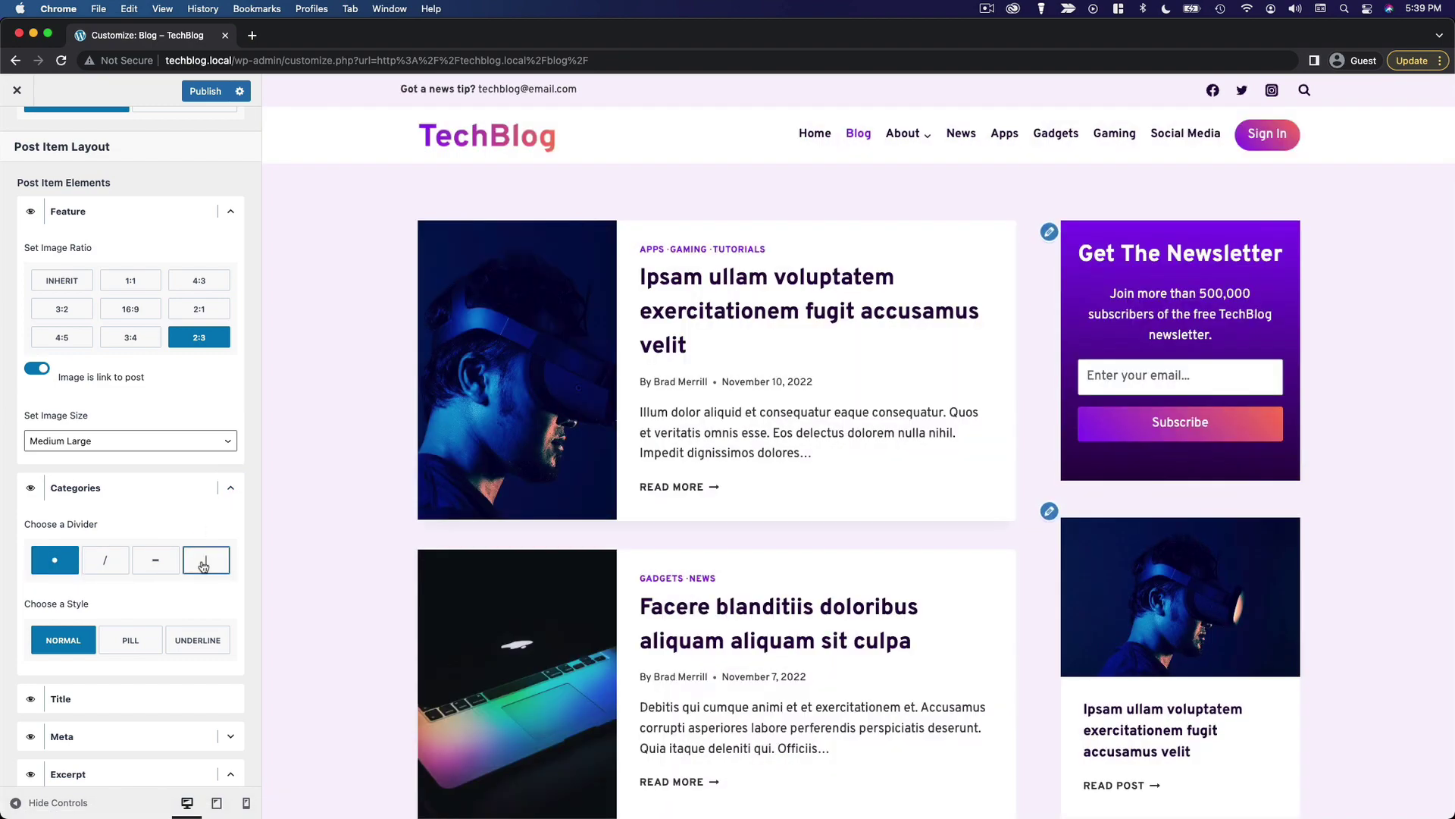
{"action": "left_click", "coordinate": [105, 561]}
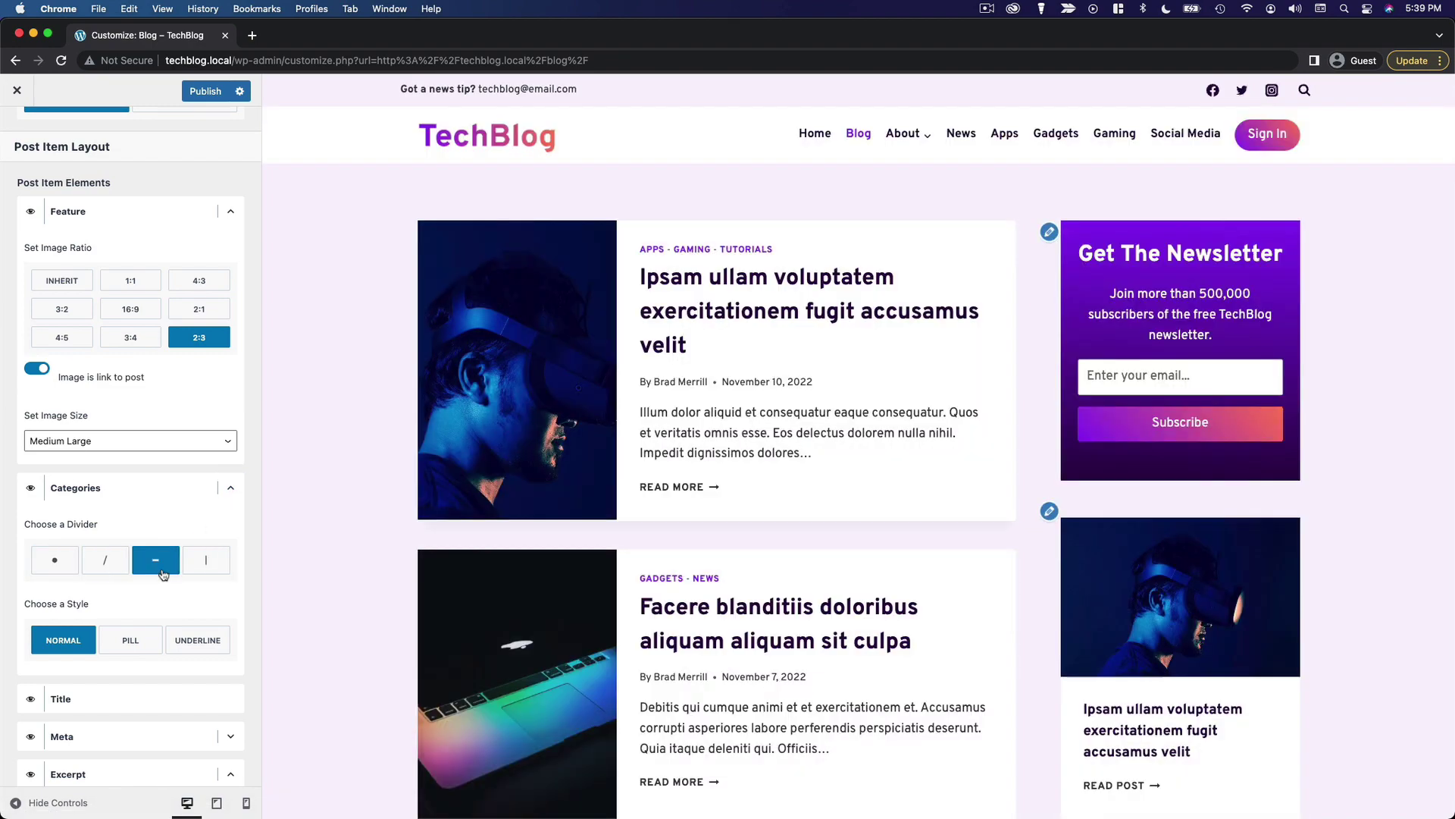
{"action": "left_click", "coordinate": [195, 569]}
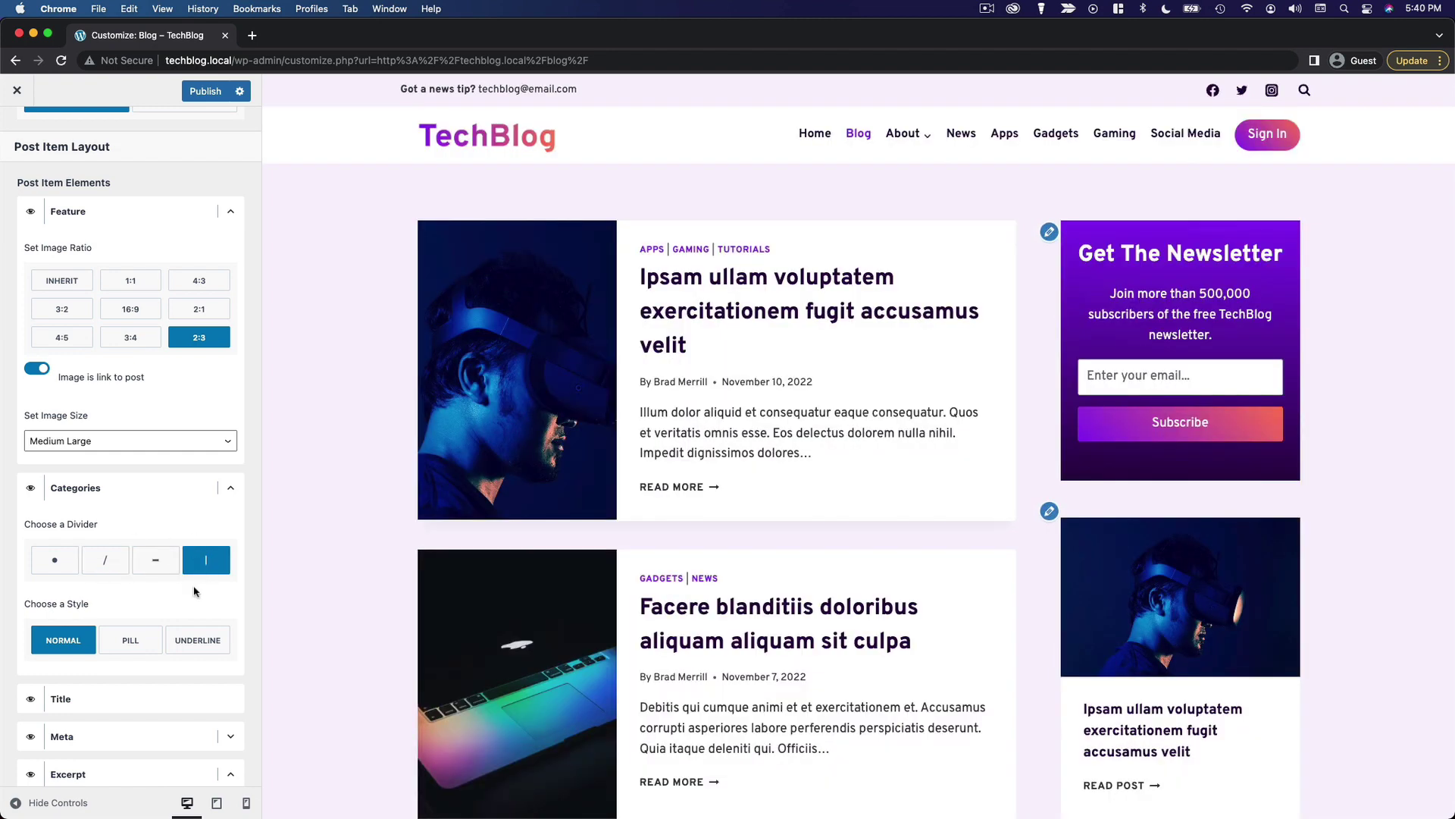
Preview the Pill and Underline category label styles, then return to Normal.
{"action": "left_click", "coordinate": [131, 641]}
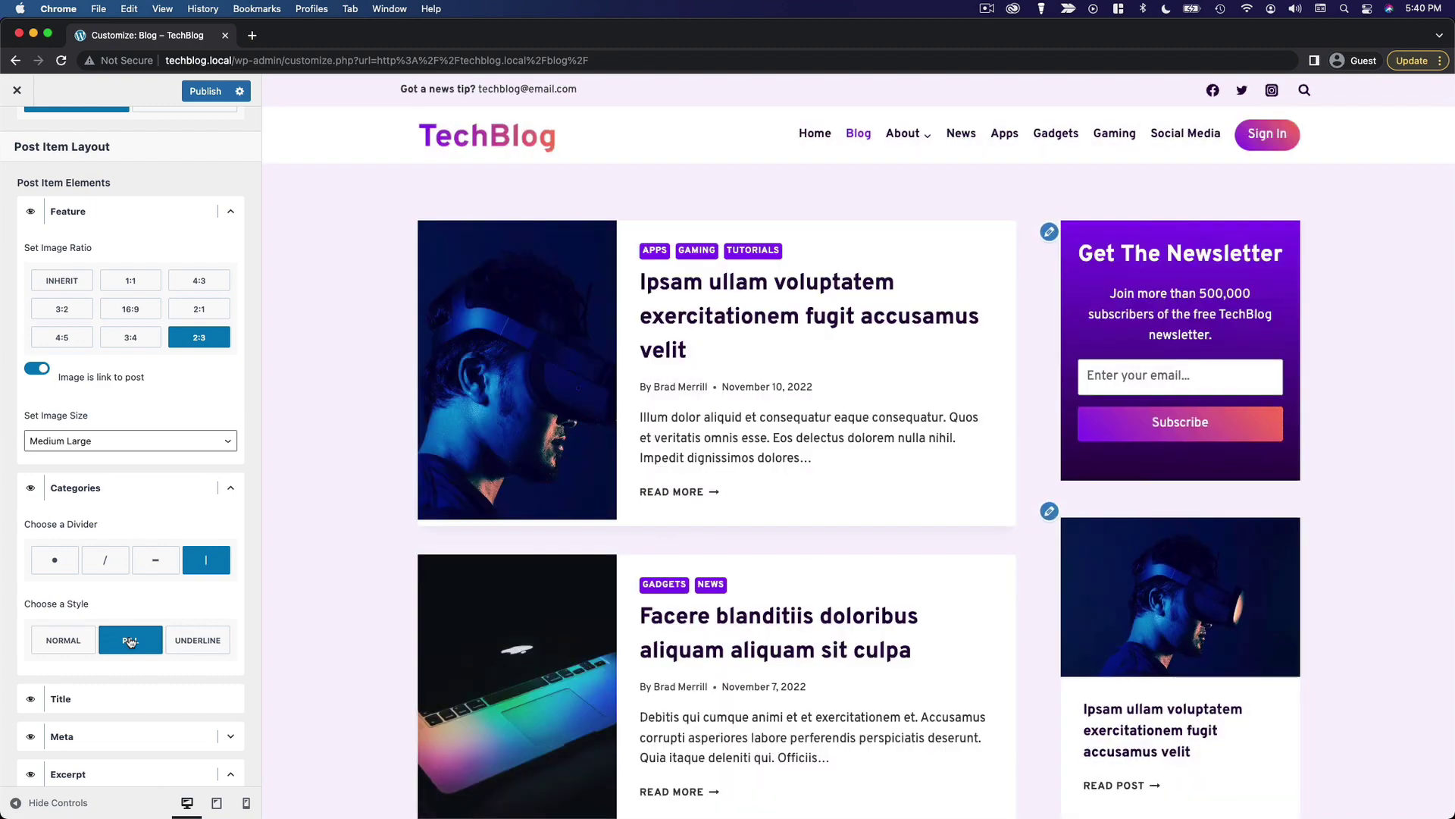
{"action": "left_click", "coordinate": [203, 650]}
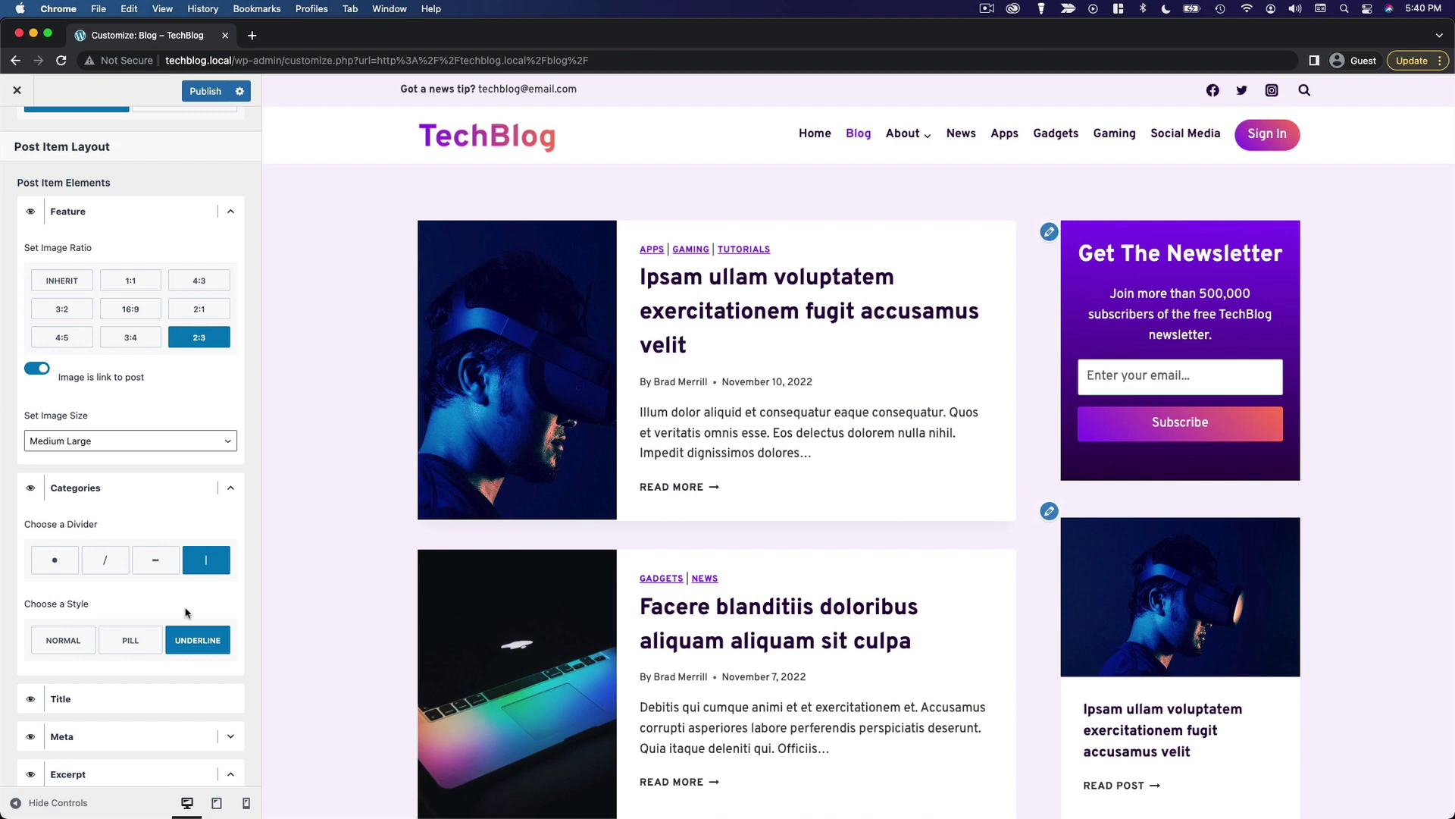
{"action": "left_click", "coordinate": [72, 638]}
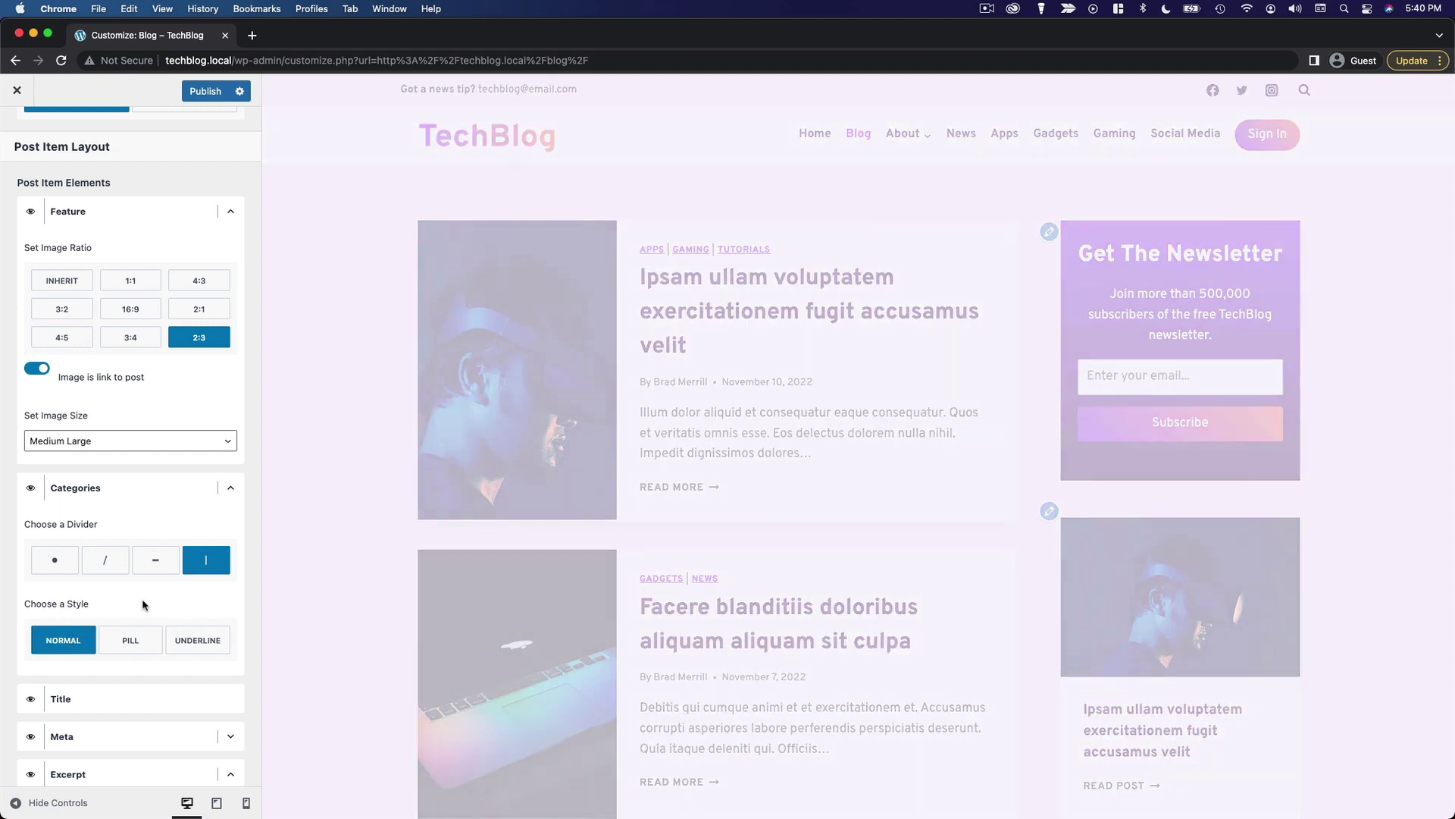
{"action": "scroll", "coordinate": [154, 602], "scroll_direction": "down", "scroll_amount": 3}
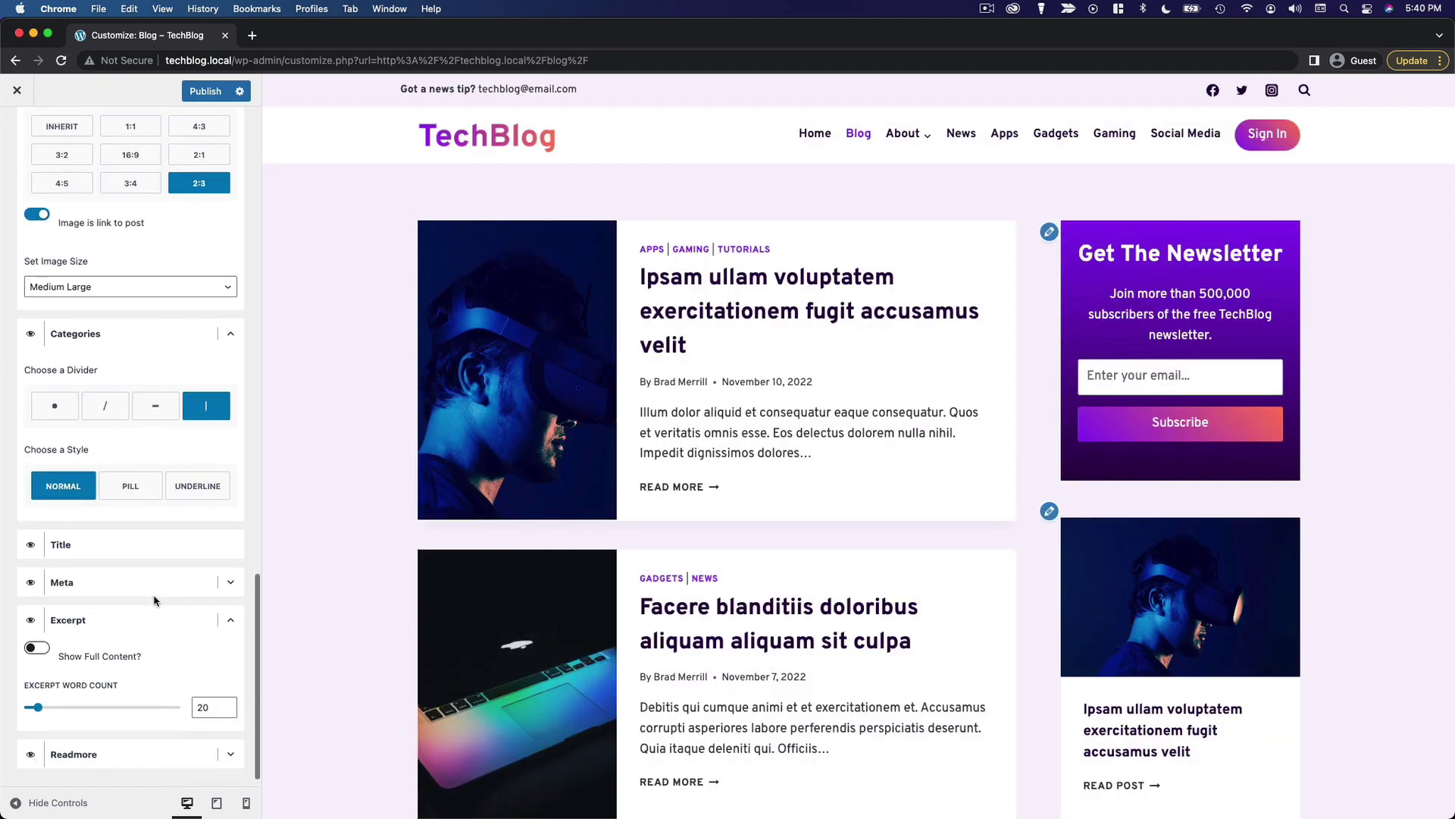
Turn on Show Author Image in the Meta settings and hide the 'By' author label.
{"action": "left_click", "coordinate": [230, 578]}
{"action": "scroll", "coordinate": [177, 504], "scroll_direction": "down", "scroll_amount": 2}
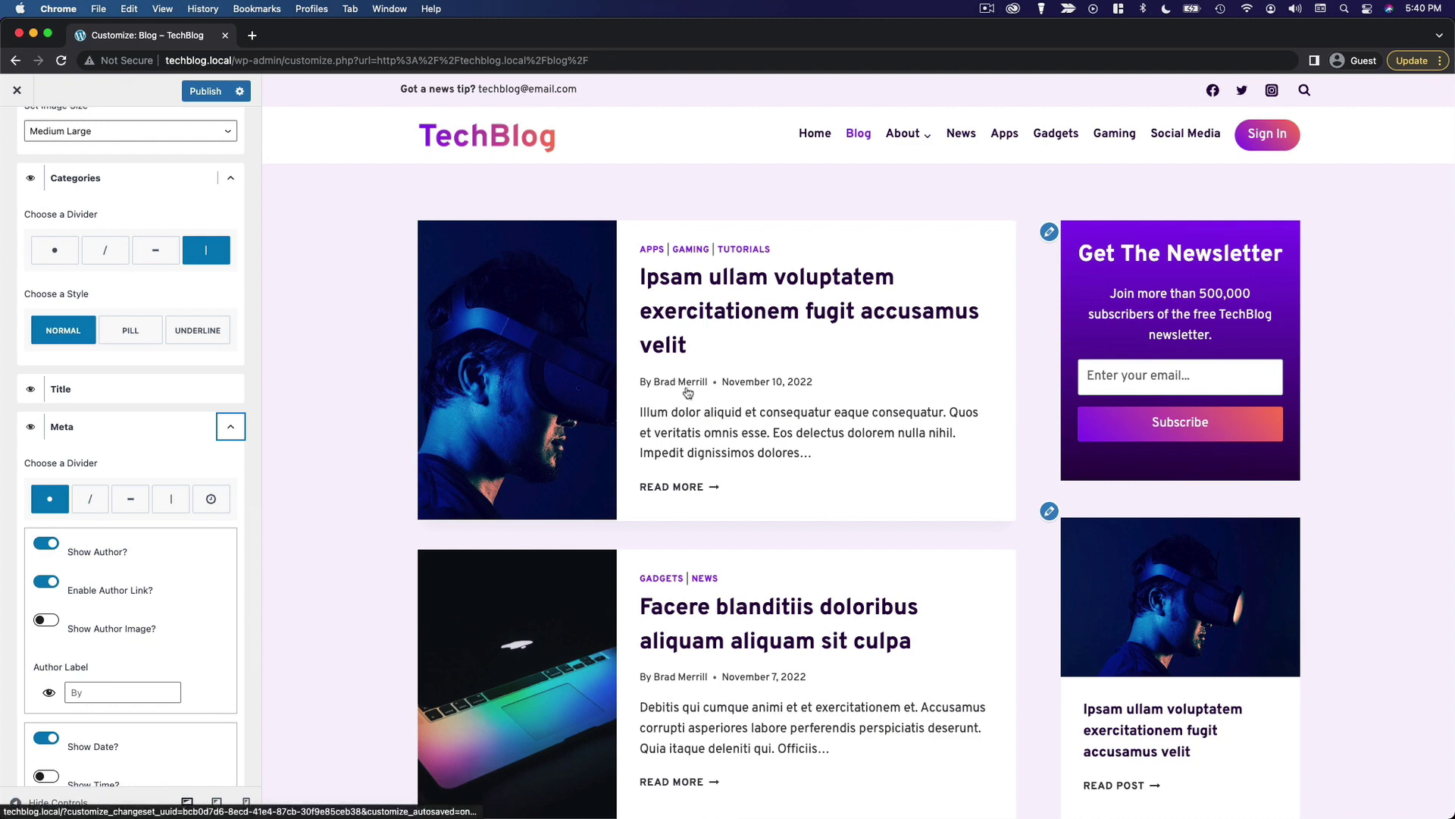
{"action": "left_click", "coordinate": [53, 625]}
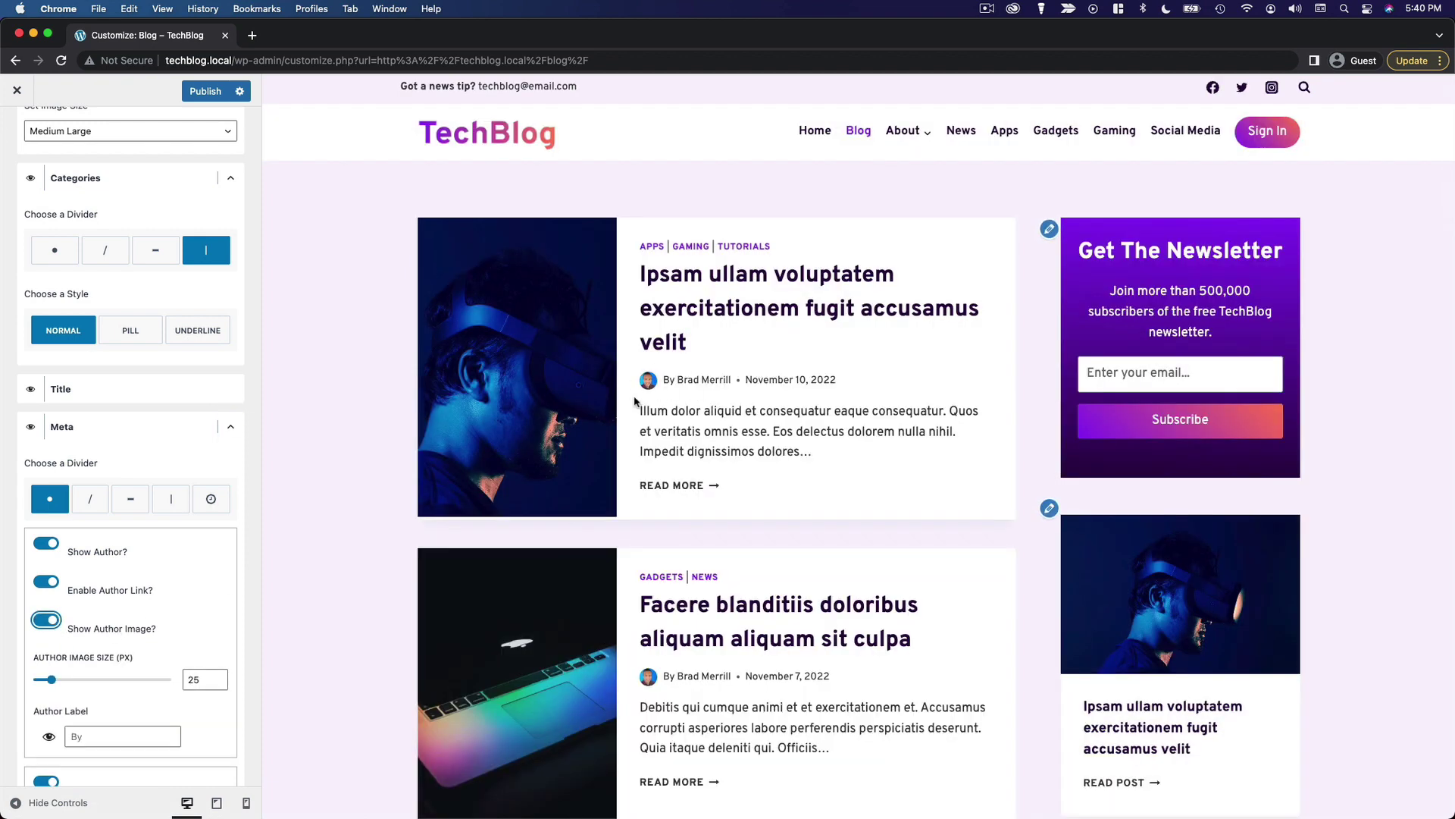
{"action": "scroll", "coordinate": [234, 610], "scroll_direction": "down", "scroll_amount": 3}
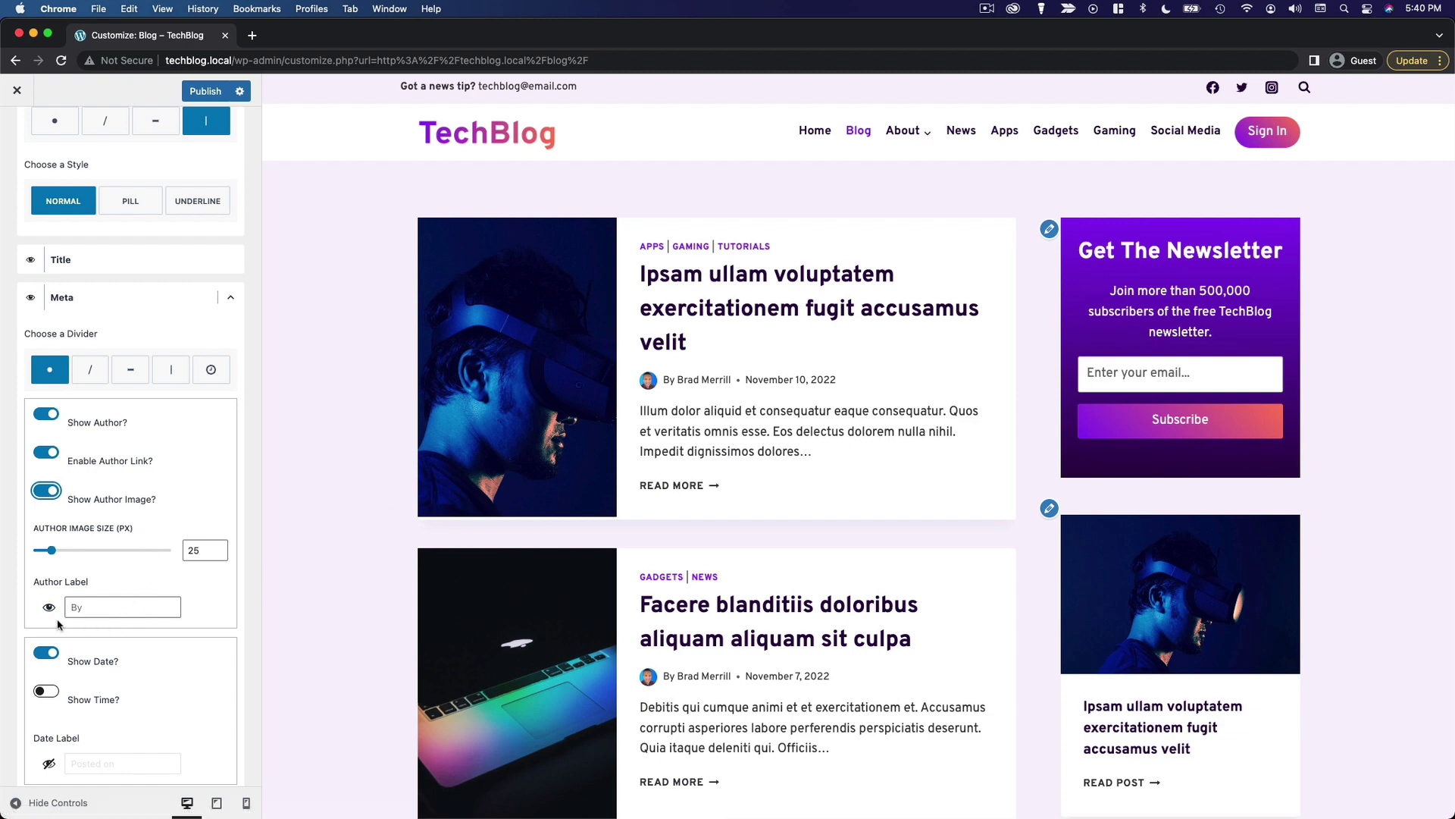
{"action": "left_click", "coordinate": [88, 609]}
{"action": "left_click", "coordinate": [49, 607]}
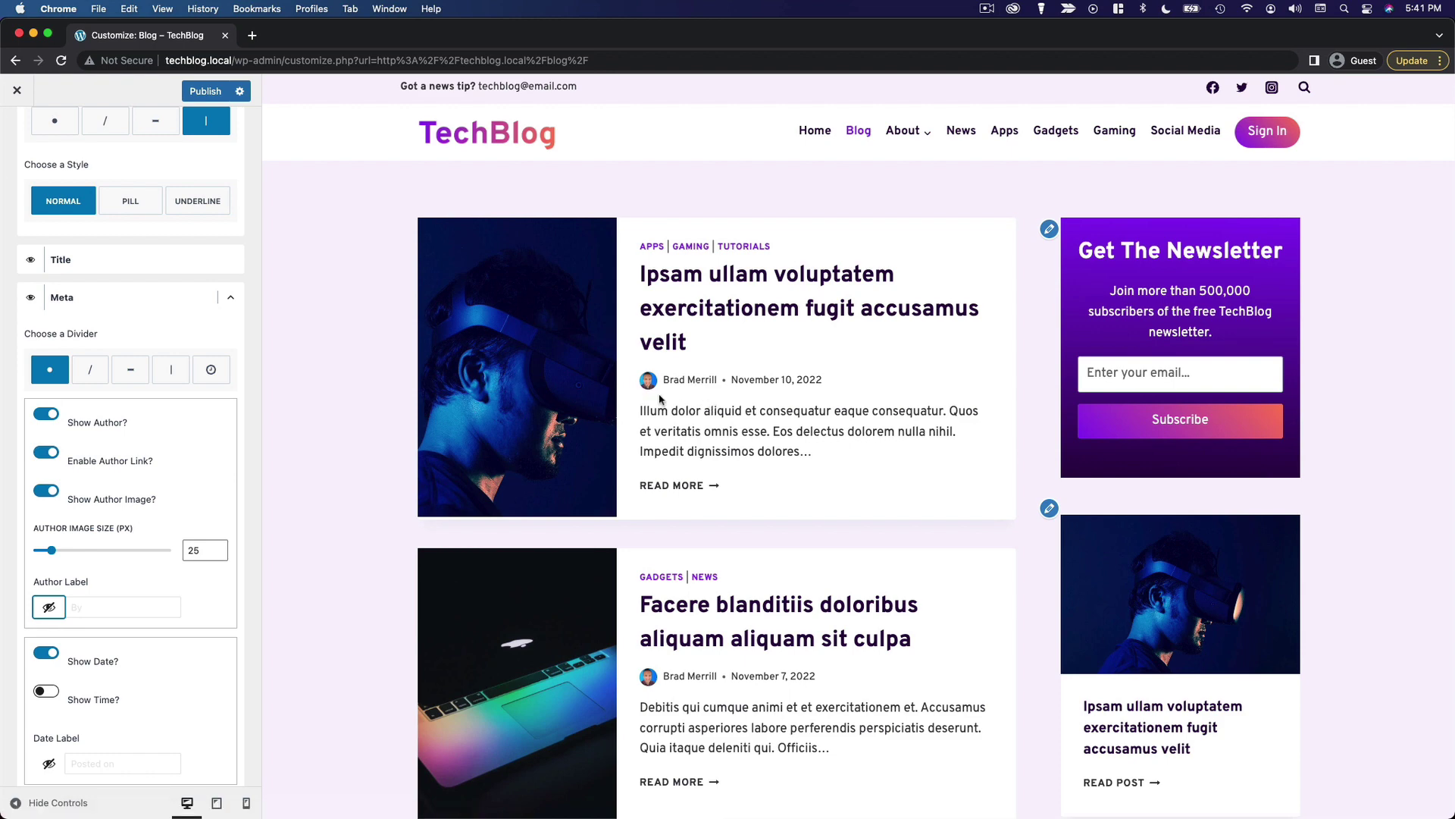
{"action": "left_click", "coordinate": [189, 593]}
Bring up the Readmore label settings further down the Archive Layout panel.
{"action": "scroll", "coordinate": [195, 614], "scroll_direction": "down", "scroll_amount": 1}
{"action": "scroll", "coordinate": [195, 613], "scroll_direction": "down", "scroll_amount": 3}
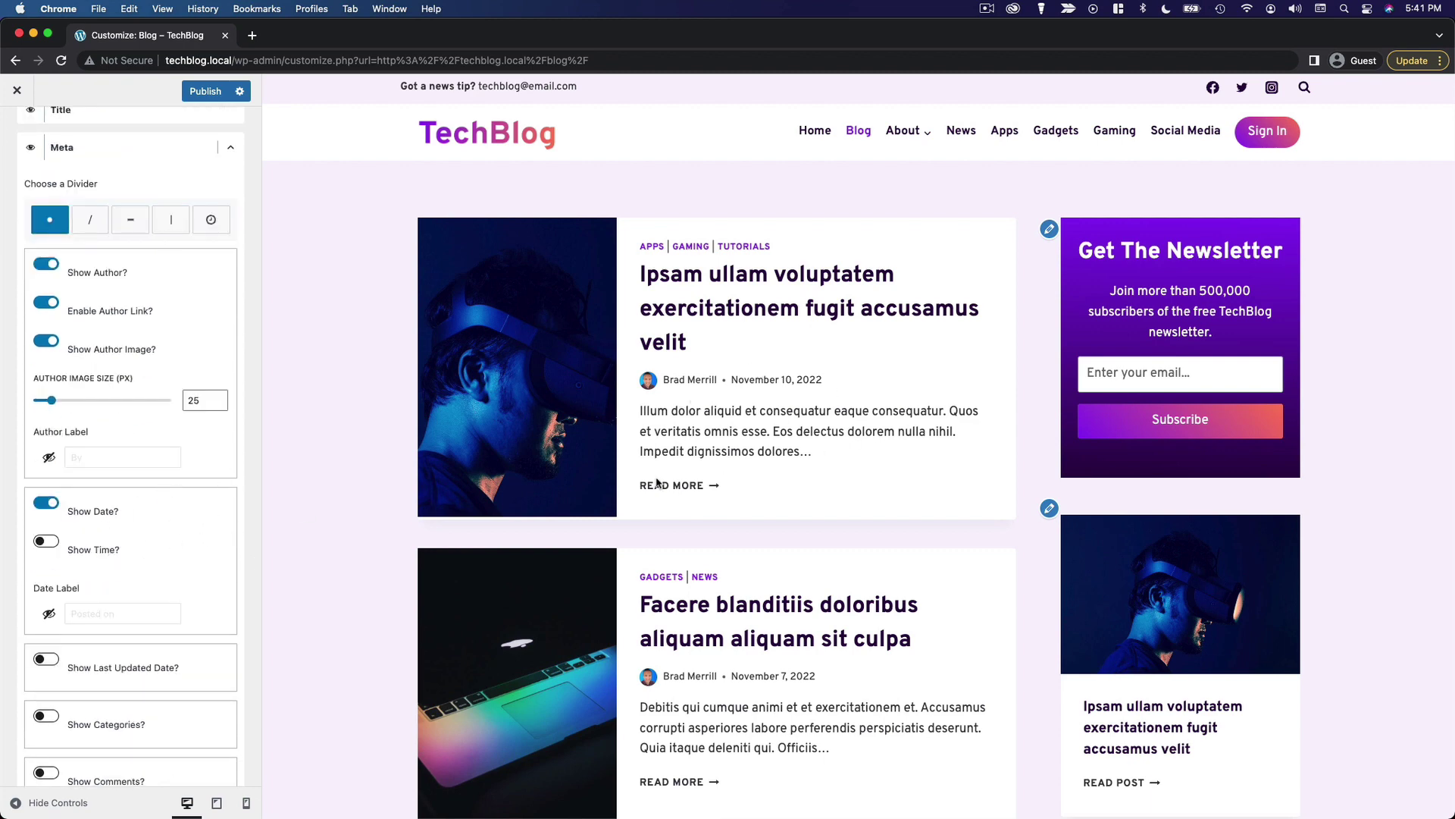
{"action": "scroll", "coordinate": [152, 500], "scroll_direction": "down", "scroll_amount": 3}
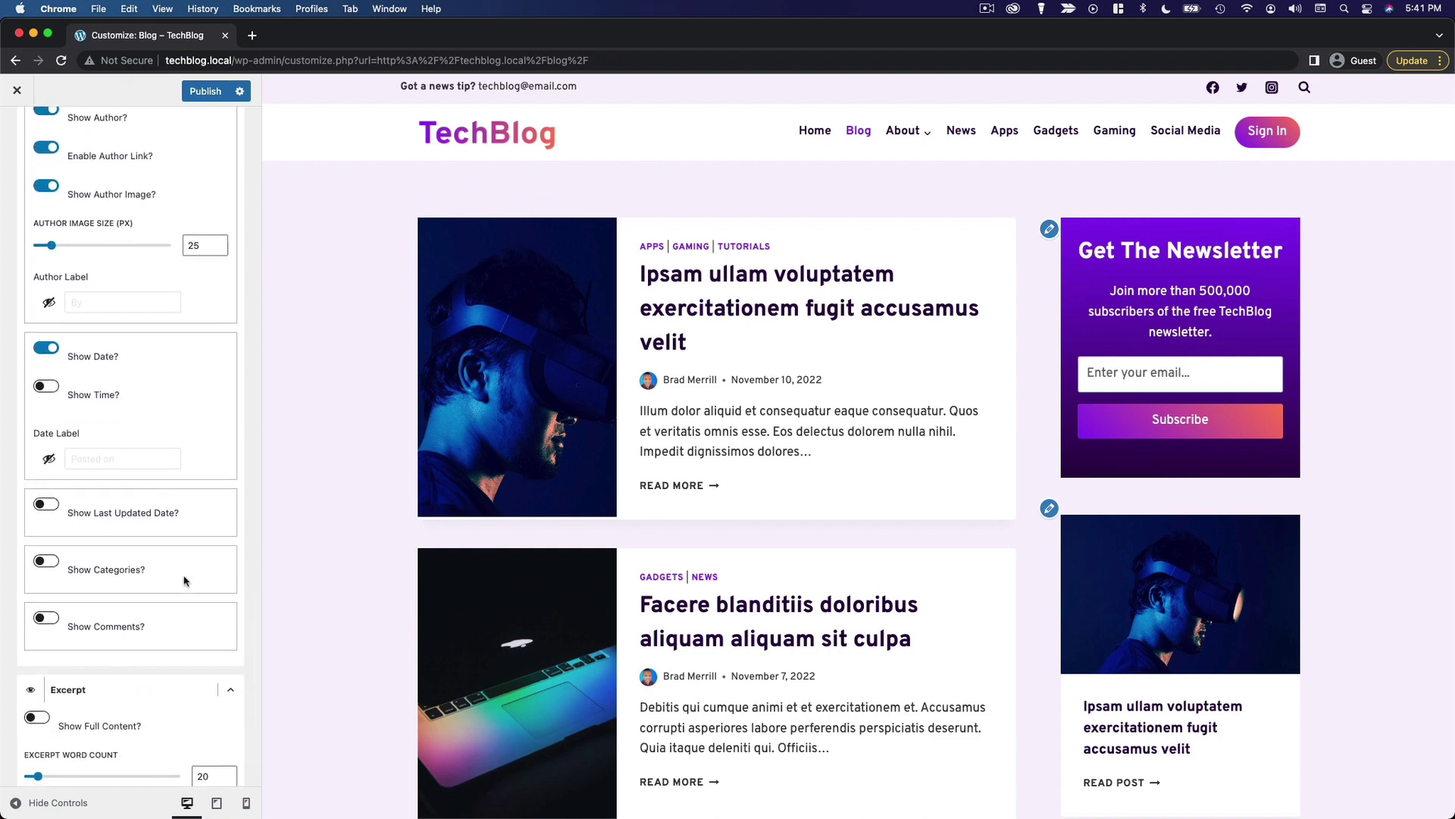
{"action": "scroll", "coordinate": [130, 634], "scroll_direction": "down", "scroll_amount": 2}
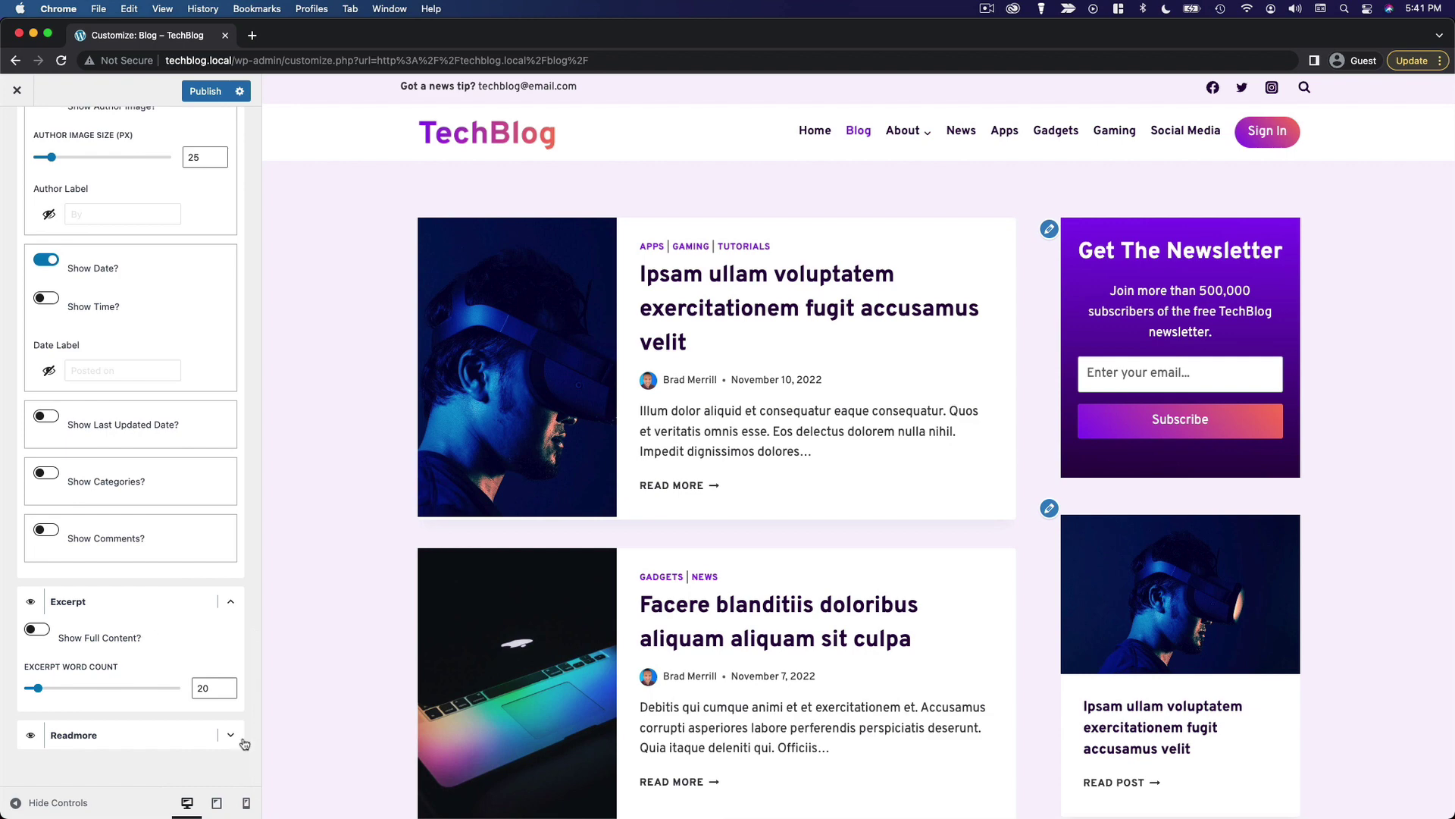
{"action": "left_click", "coordinate": [243, 740]}
{"action": "scroll", "coordinate": [155, 674], "scroll_direction": "down", "scroll_amount": 1}
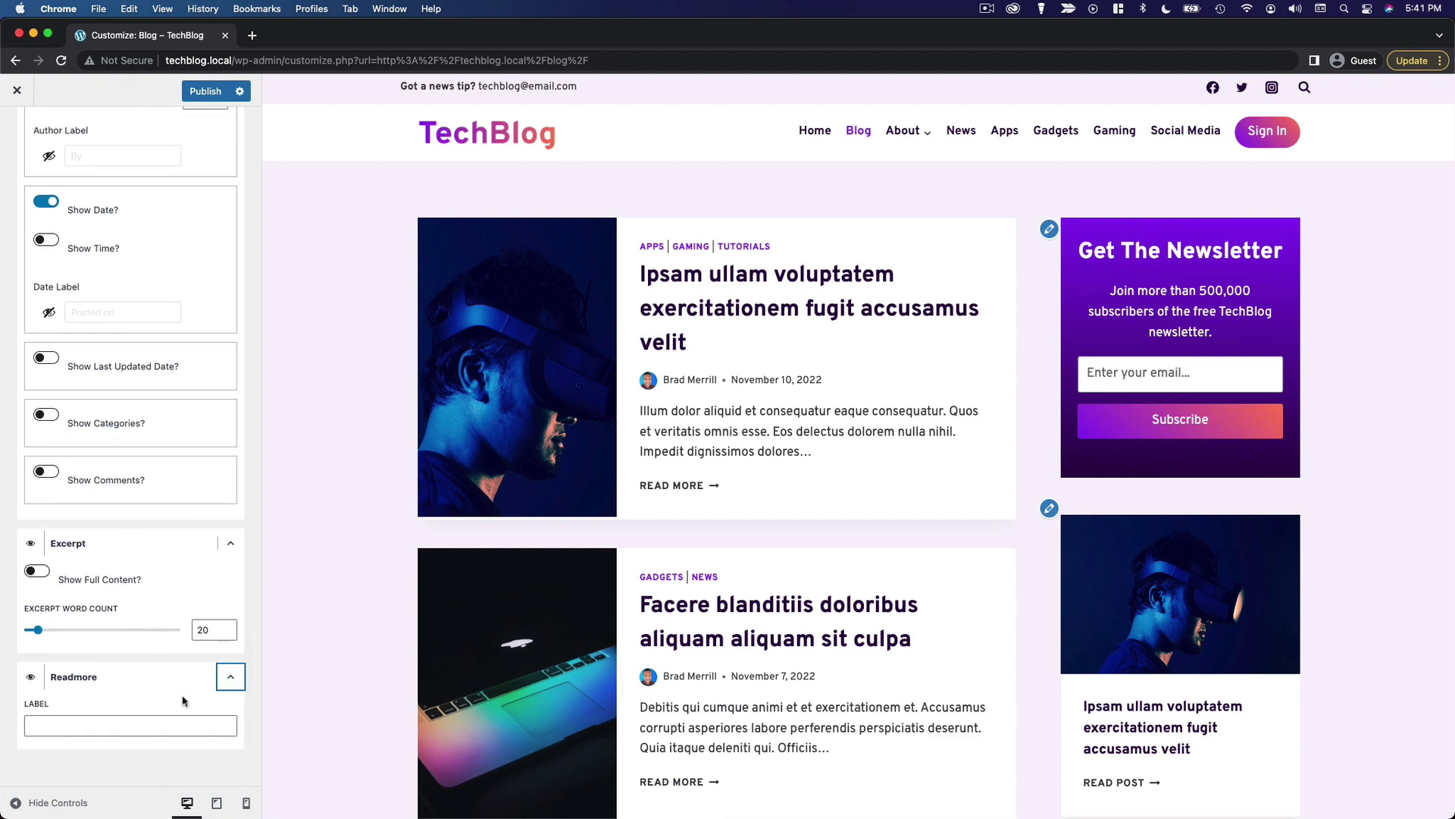
{"action": "scroll", "coordinate": [182, 700], "scroll_direction": "up", "scroll_amount": 20}
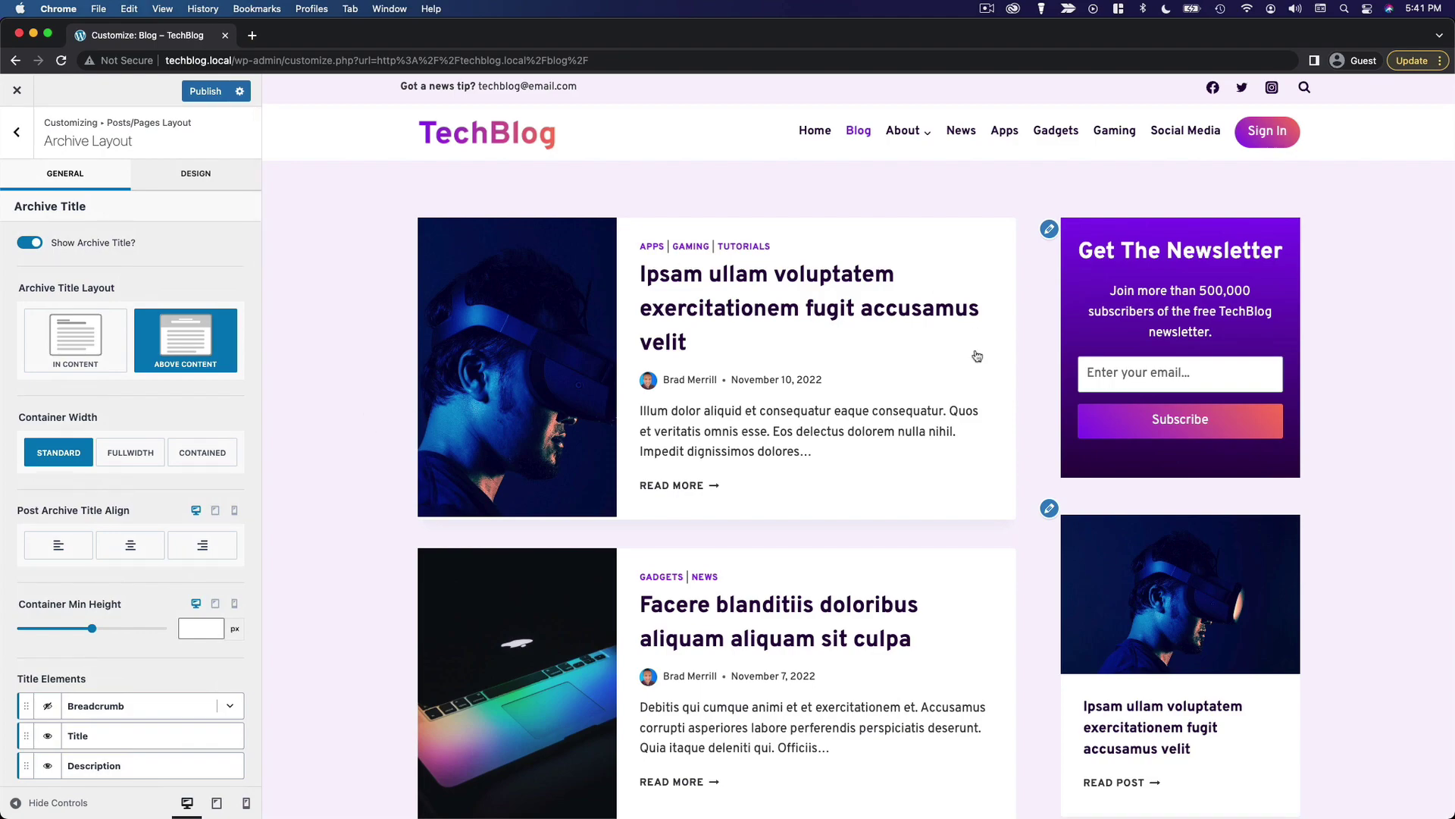
{"action": "scroll", "coordinate": [805, 544], "scroll_direction": "down", "scroll_amount": 10}
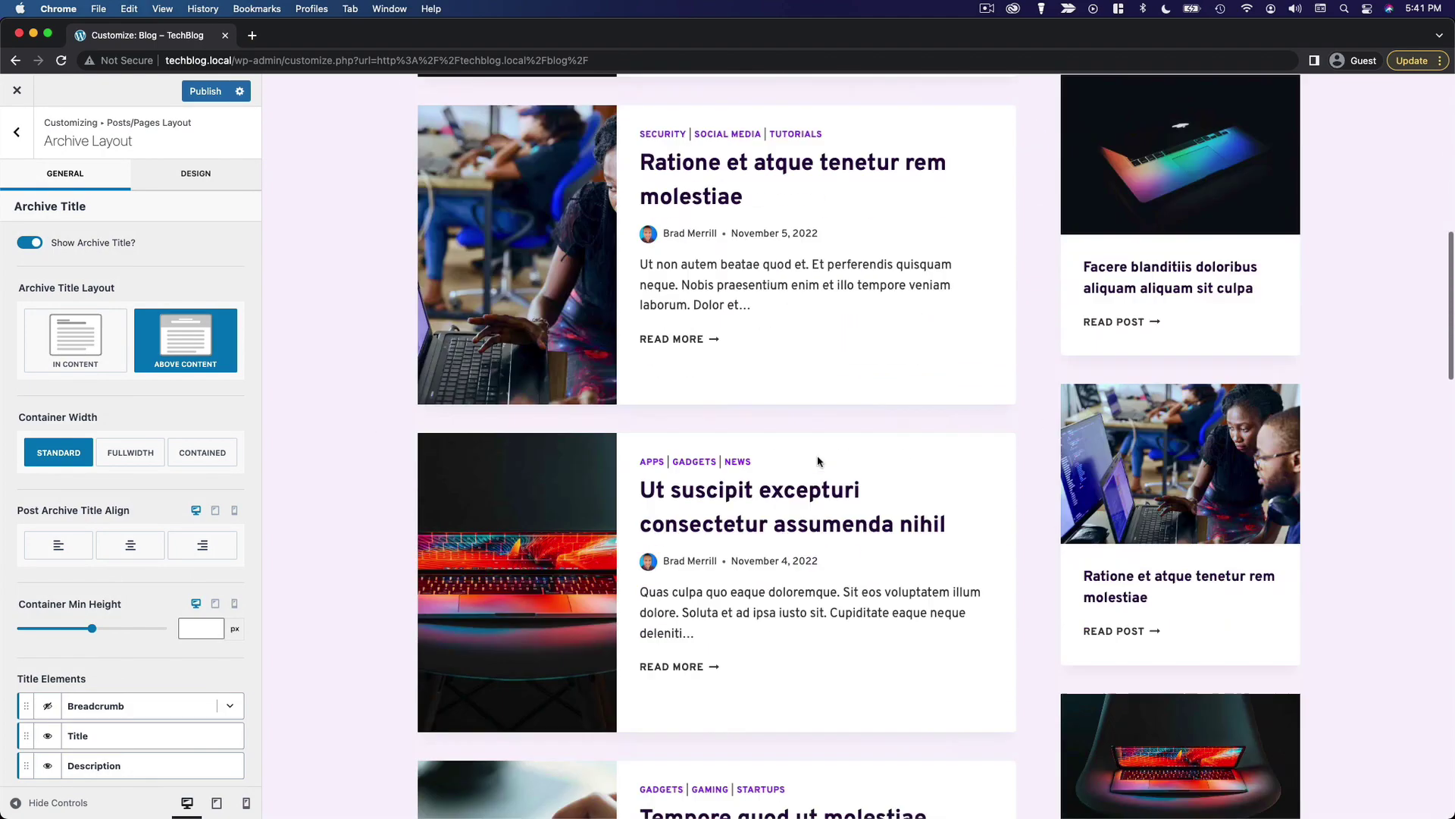
{"action": "scroll", "coordinate": [818, 459], "scroll_direction": "down", "scroll_amount": 9}
{"action": "scroll", "coordinate": [743, 461], "scroll_direction": "down", "scroll_amount": 2}
{"action": "scroll", "coordinate": [742, 461], "scroll_direction": "down", "scroll_amount": 2}
{"action": "scroll", "coordinate": [789, 422], "scroll_direction": "down", "scroll_amount": 12}
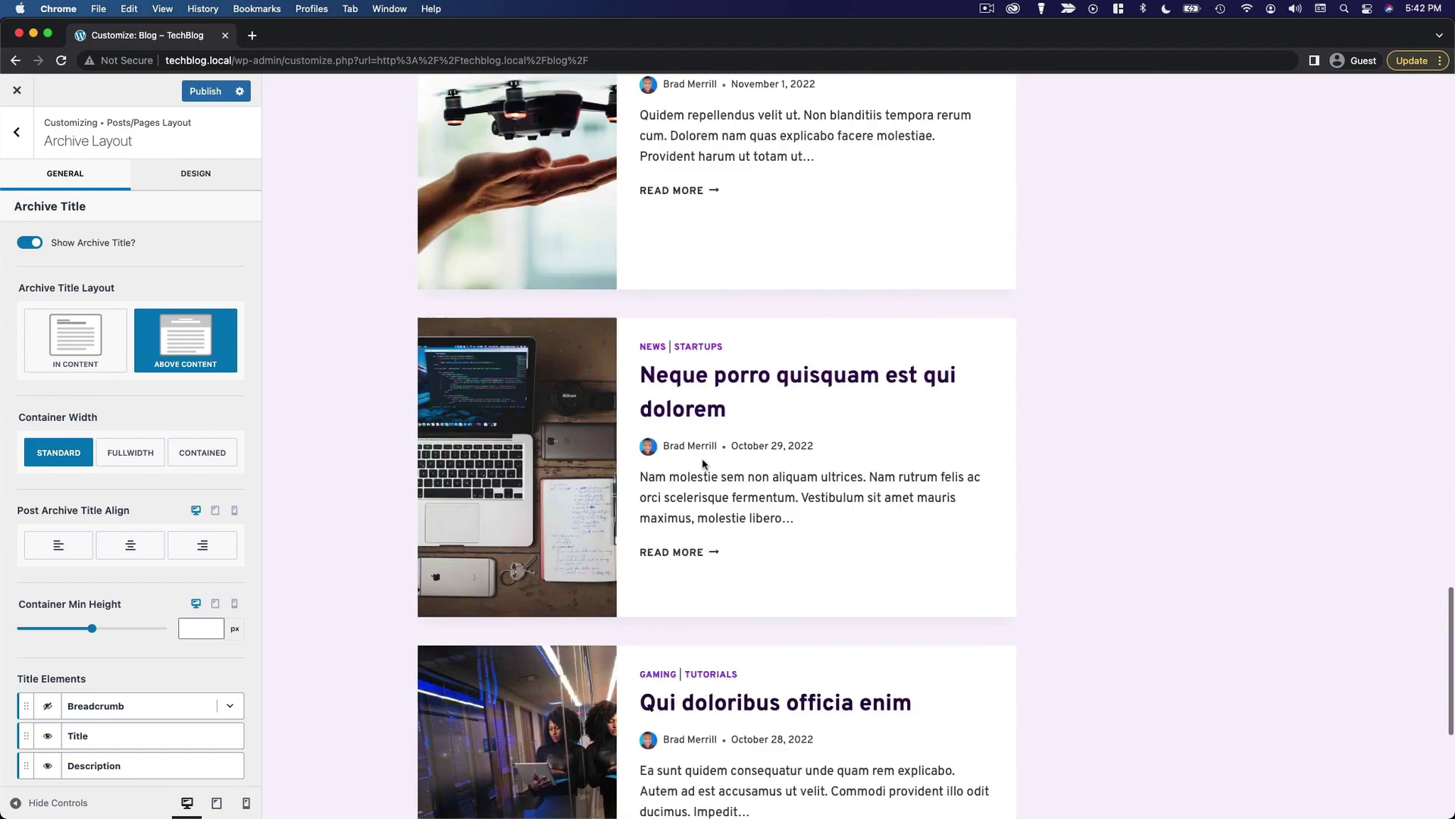
{"action": "scroll", "coordinate": [758, 470], "scroll_direction": "down", "scroll_amount": 3}
{"action": "scroll", "coordinate": [893, 483], "scroll_direction": "up", "scroll_amount": 20}
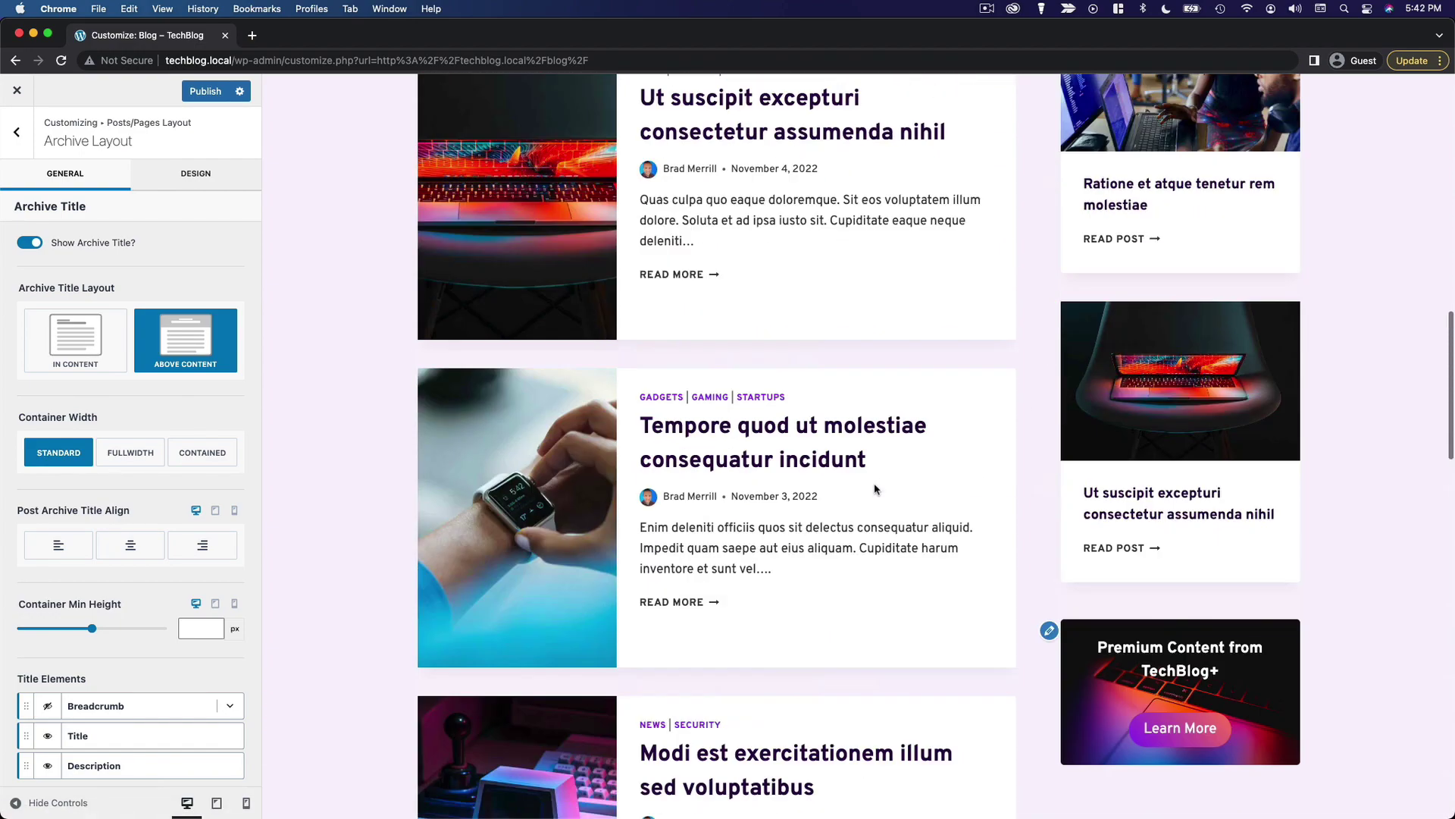
{"action": "scroll", "coordinate": [875, 487], "scroll_direction": "up", "scroll_amount": 12}
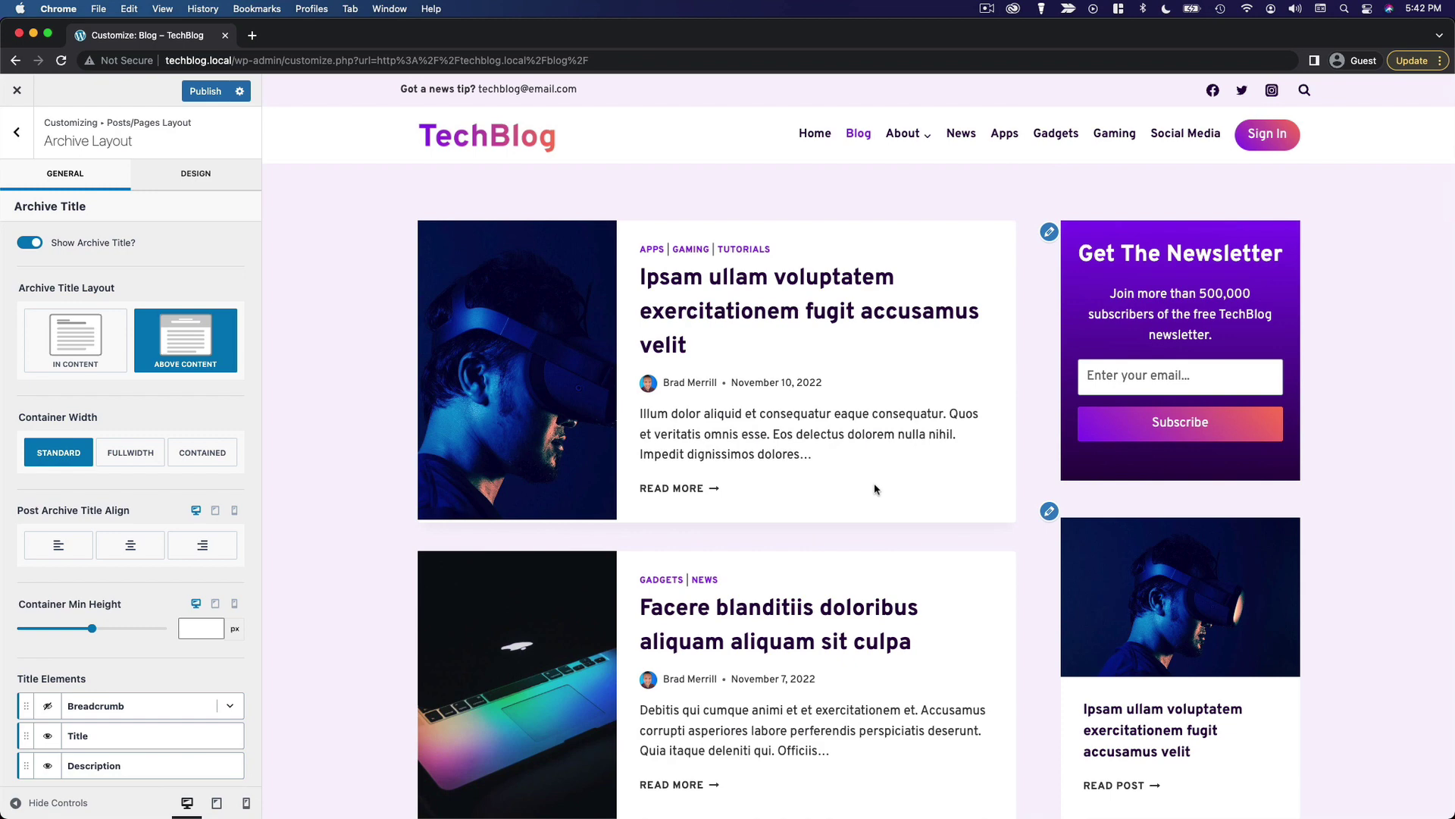